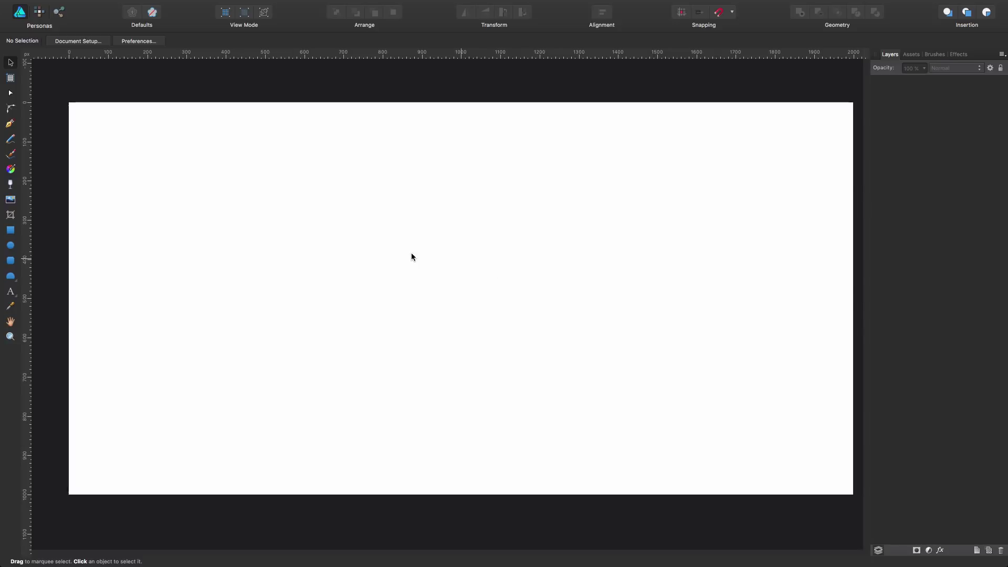
# Step: Draw a rectangle with black fill and no stroke that covers the whole page and overlaps its edges
pyautogui.press('m')
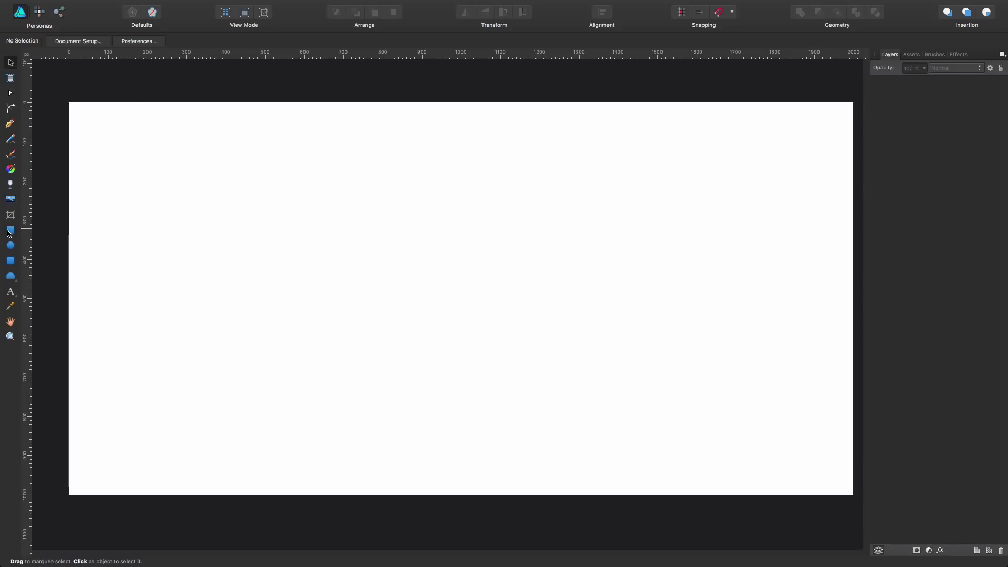
pyautogui.click(57, 41)
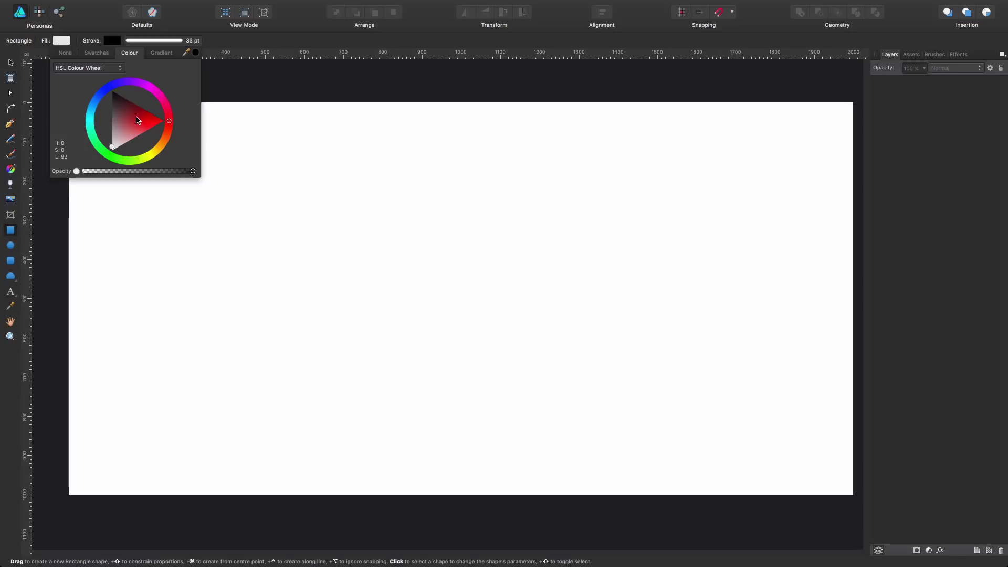
pyautogui.click(138, 121)
pyautogui.click(113, 41)
pyautogui.click(116, 53)
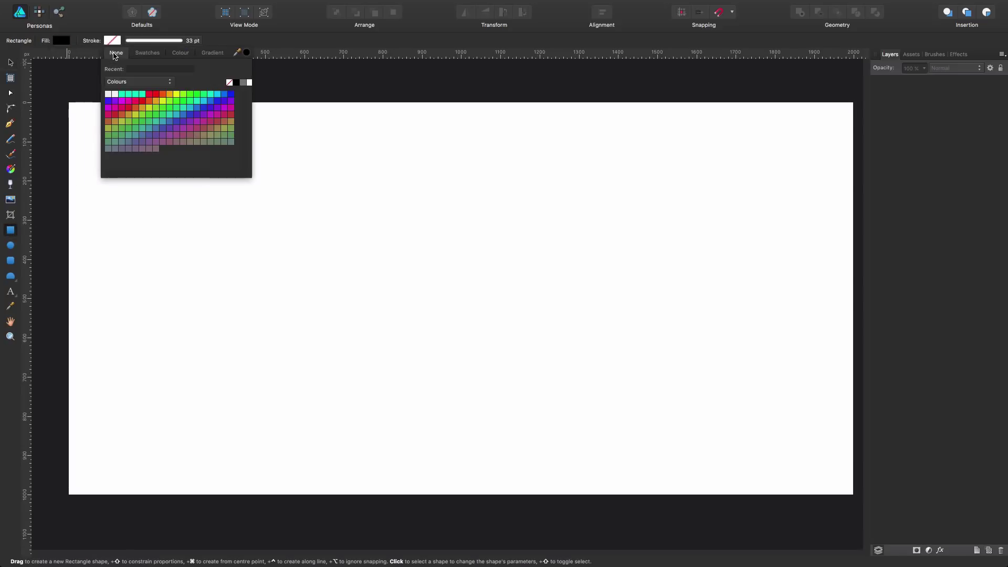
pyautogui.click(63, 96)
pyautogui.moveTo(60, 93)
pyautogui.mouseDown()
pyautogui.moveTo(637, 411)
pyautogui.moveTo(854, 495)
pyautogui.mouseUp()
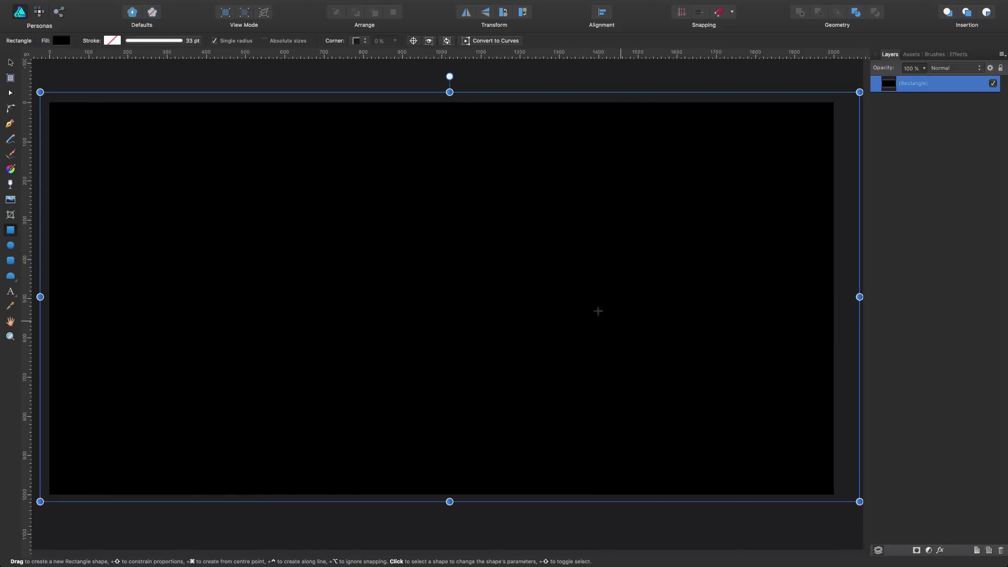
# Step: Lock the black background rectangle and deselect it
pyautogui.press('v')
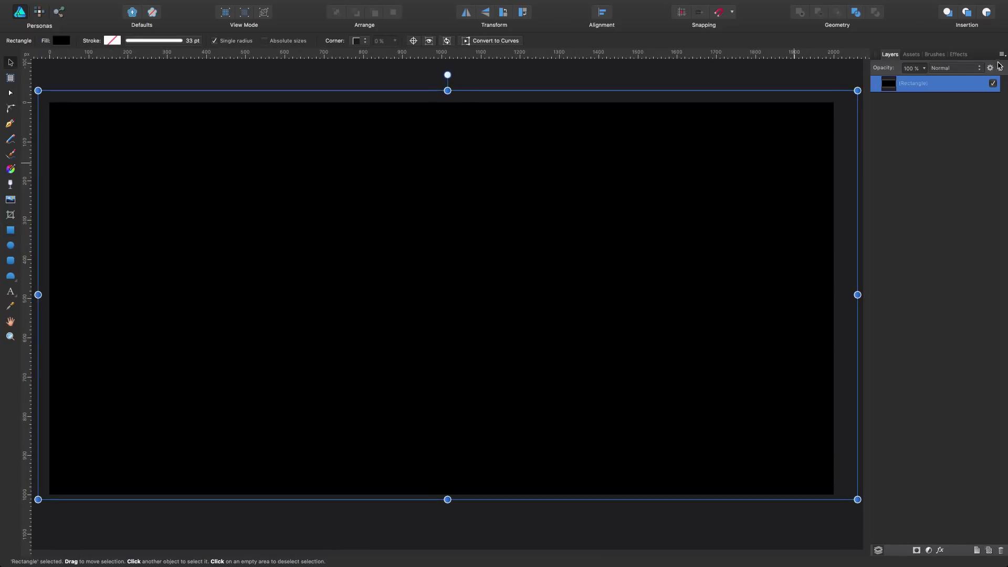
pyautogui.click(1001, 69)
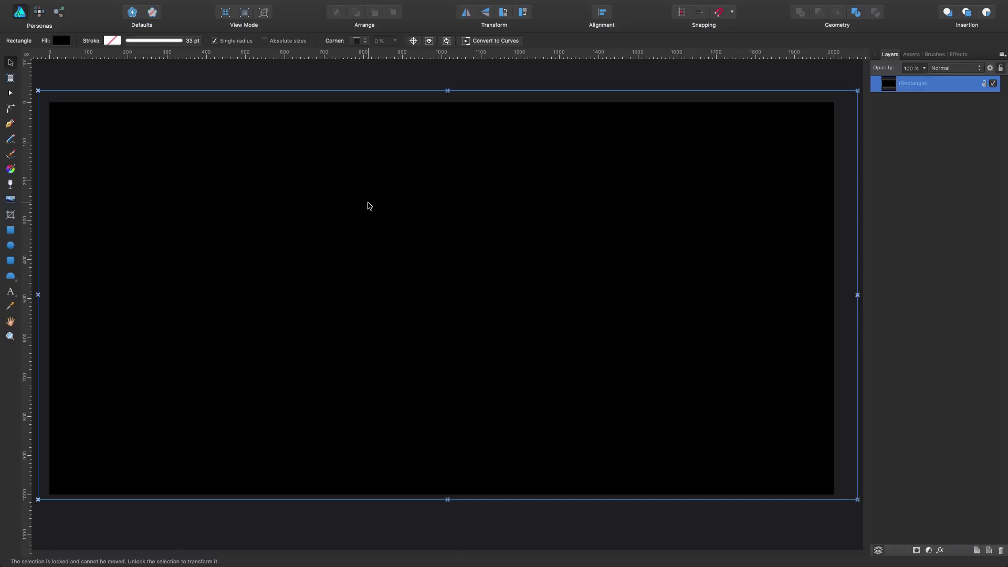
pyautogui.click(953, 243)
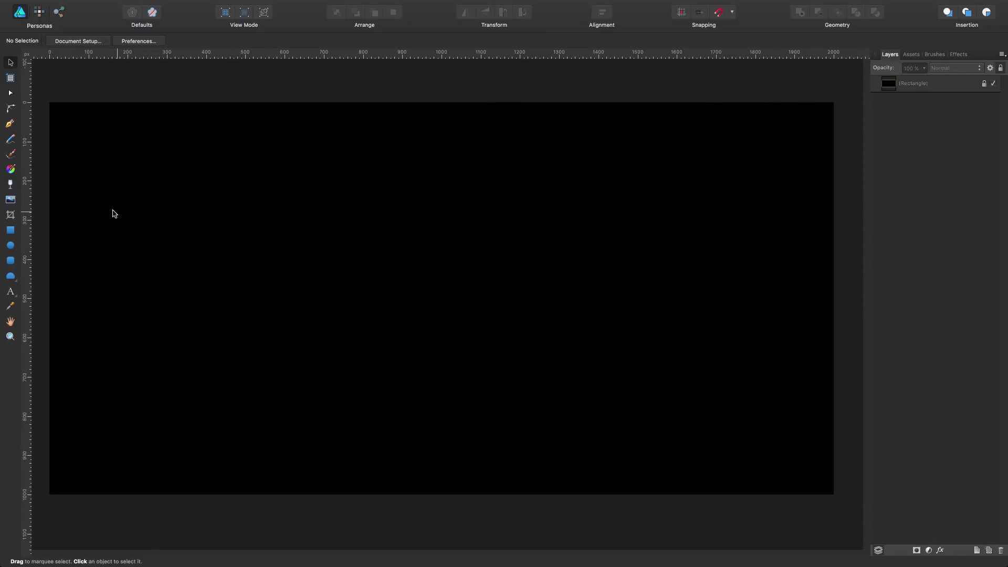
# Step: Try a raster paint brush stroke across the middle of the canvas in the Pixel Persona, undo it and return to the Designer Persona
pyautogui.click(39, 12)
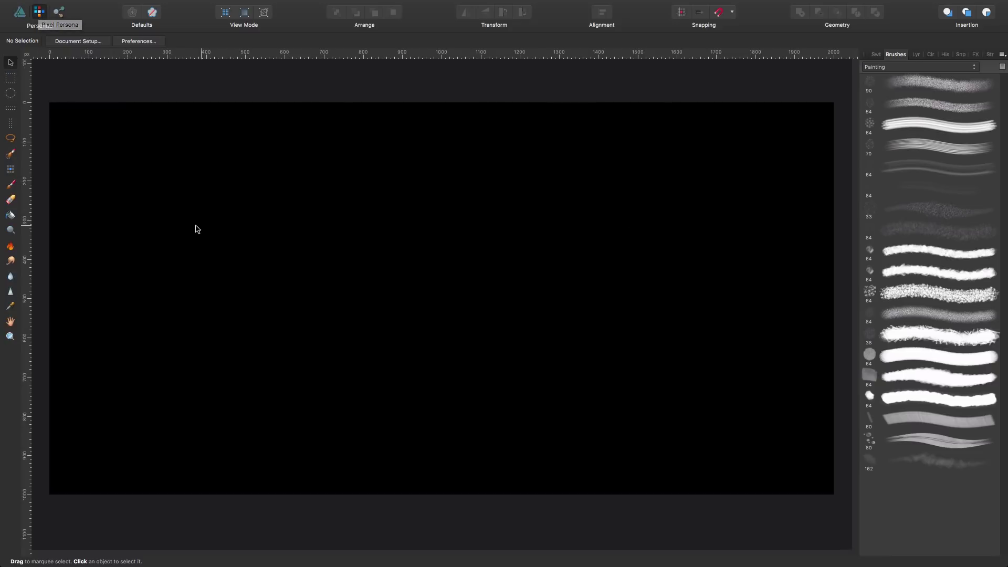
pyautogui.click(9, 185)
pyautogui.moveTo(321, 253)
pyautogui.mouseDown()
pyautogui.moveTo(417, 227)
pyautogui.moveTo(578, 330)
pyautogui.mouseUp()
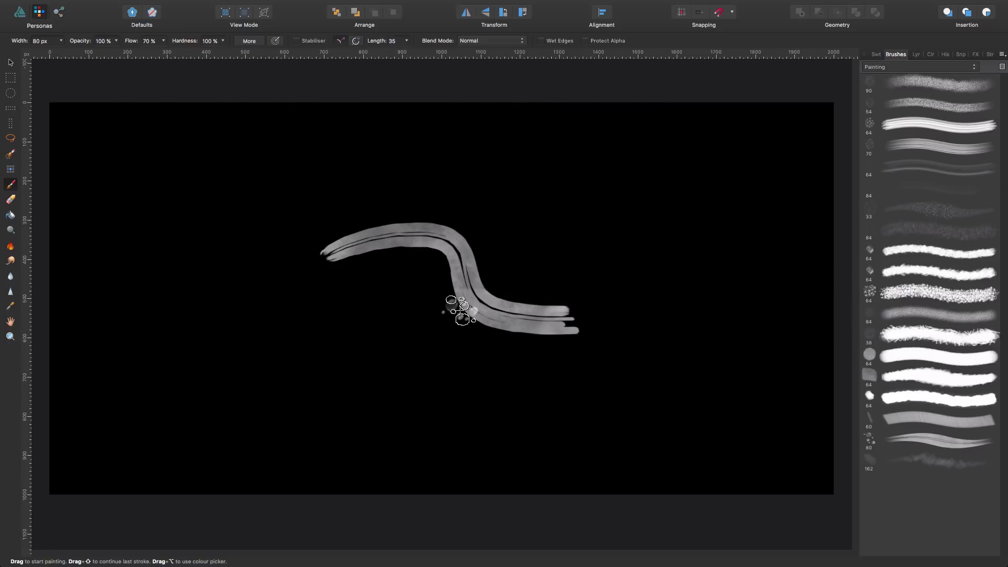
pyautogui.press('super+z')
pyautogui.click(18, 14)
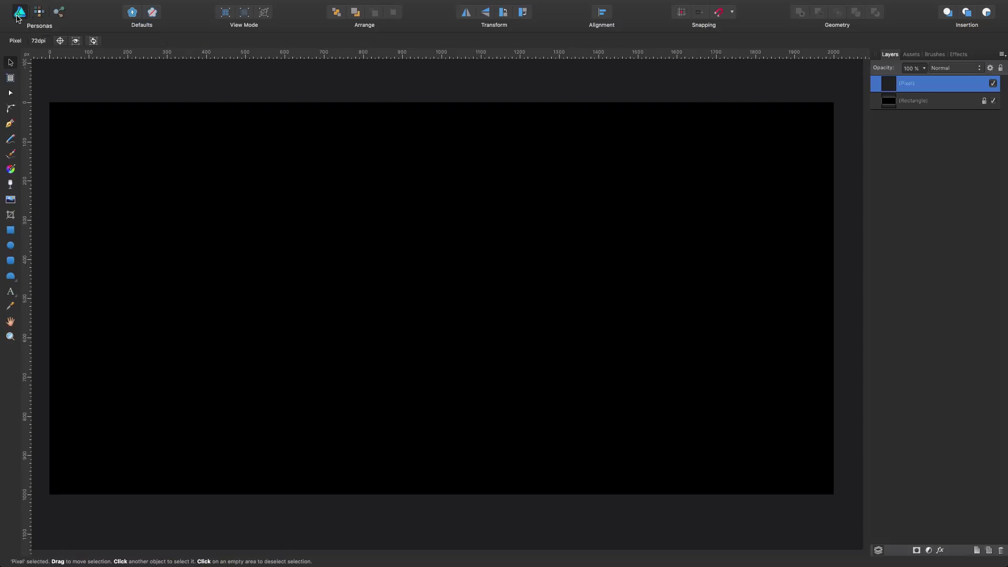
# Step: Paint the first white, roughly horizontal strokes on the upper part of the black background with the 64 px Vector Brush
pyautogui.click(10, 154)
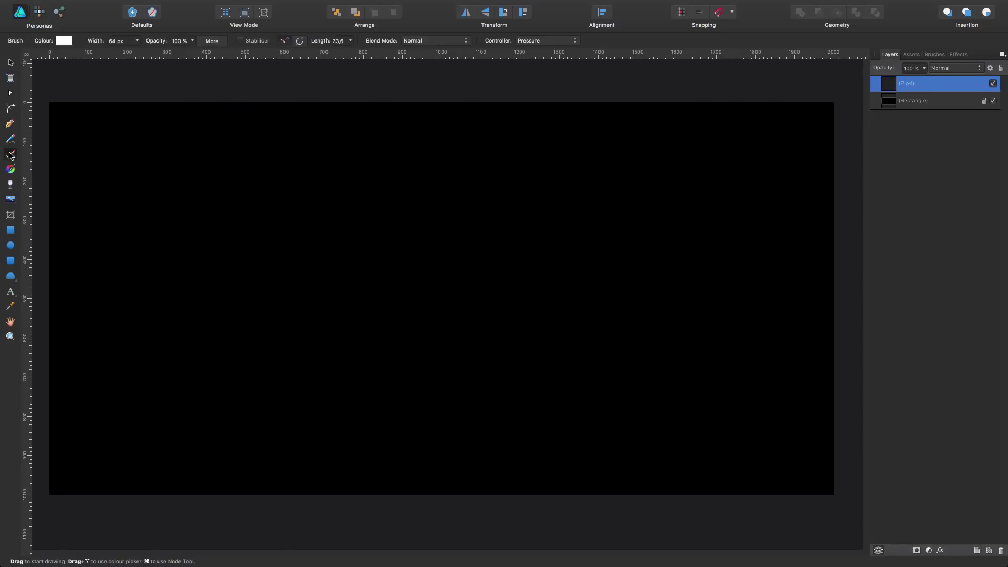
pyautogui.moveTo(239, 214); pyautogui.dragTo(525, 229)
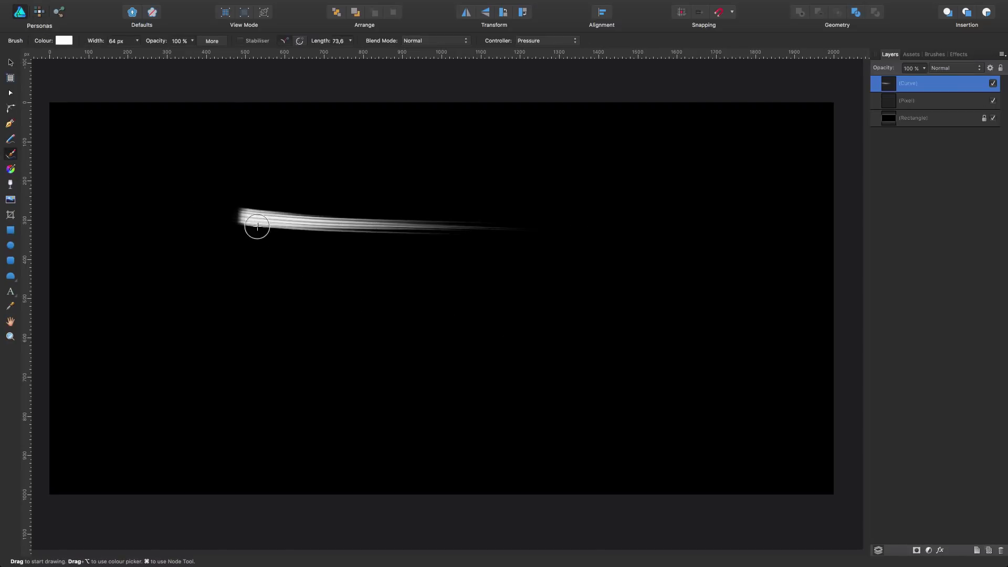
pyautogui.moveTo(248, 225); pyautogui.dragTo(637, 236)
pyautogui.moveTo(248, 237); pyautogui.dragTo(750, 239)
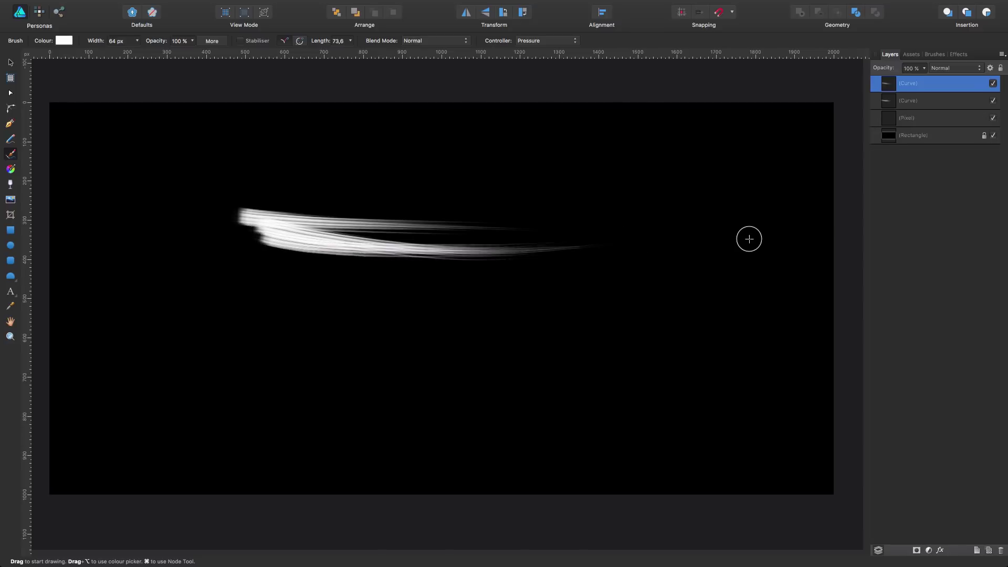
# Step: Show the Fur & Hair category of vector brushes
pyautogui.click(913, 54)
pyautogui.click(938, 55)
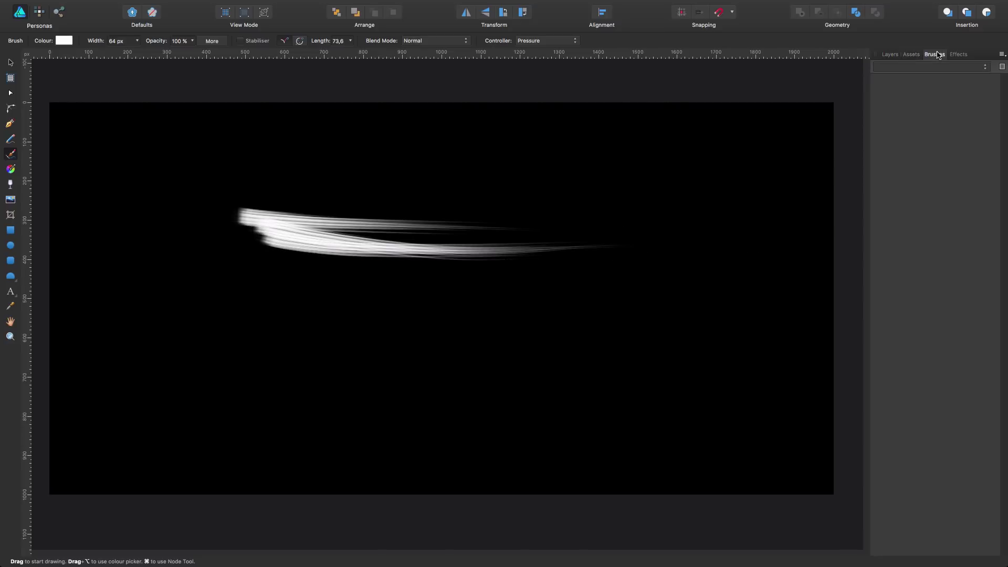
pyautogui.click(938, 66)
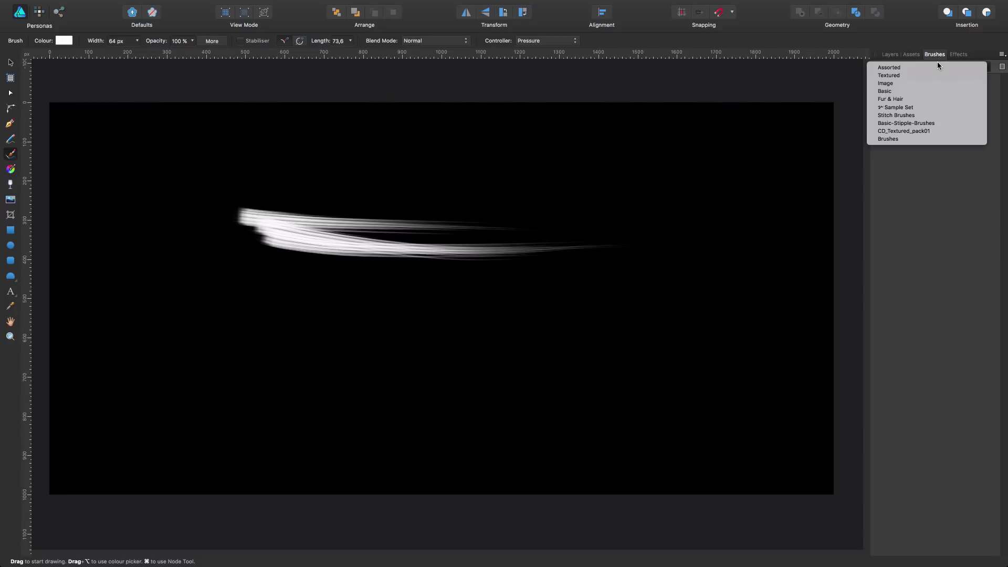
pyautogui.click(889, 100)
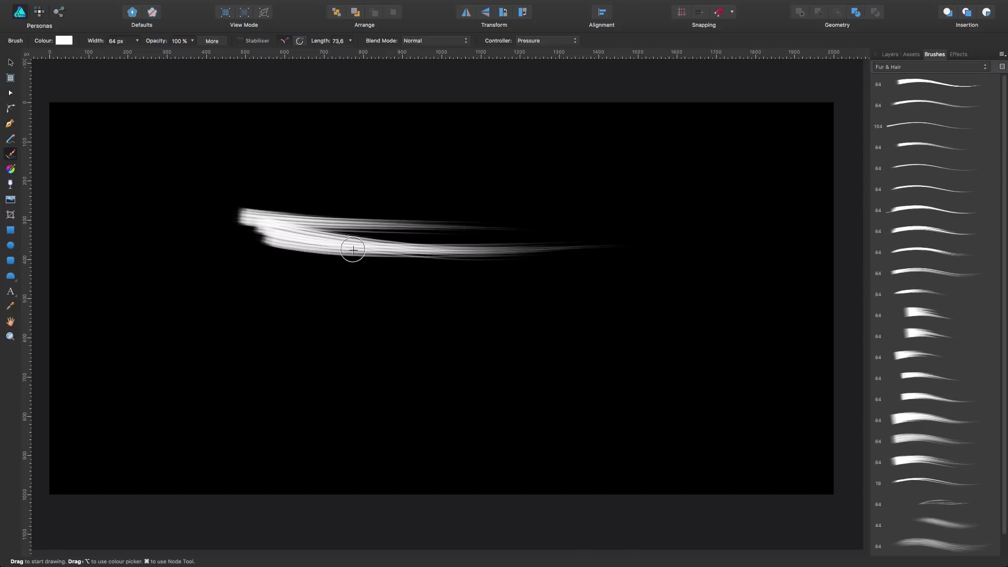
# Step: Layer more white 64 px hair strokes over the first ones, building a dense base that fans out into fine strands toward the right
pyautogui.moveTo(247, 208)
pyautogui.mouseDown()
pyautogui.moveTo(367, 204)
pyautogui.moveTo(506, 214)
pyautogui.mouseUp()
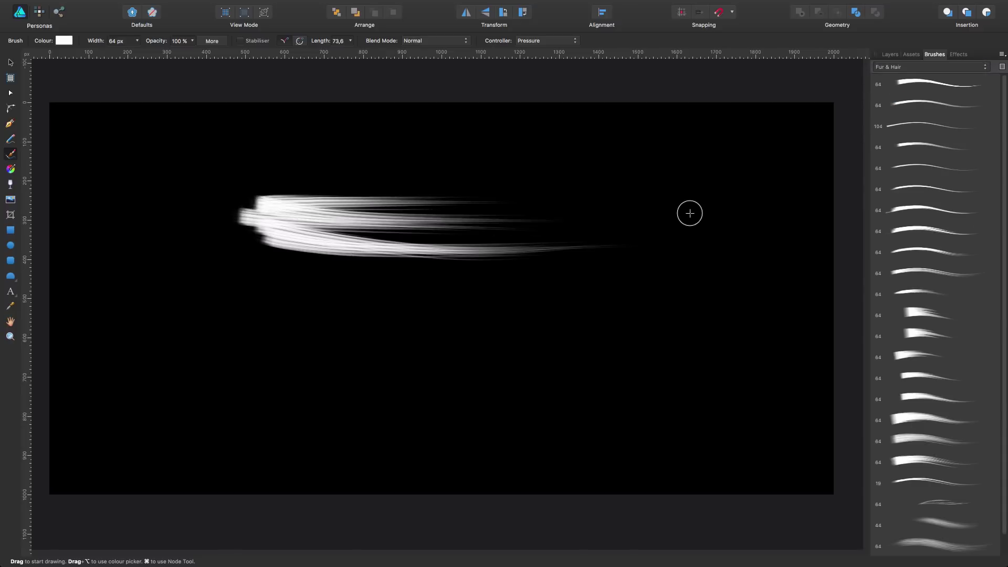
pyautogui.moveTo(300, 226); pyautogui.dragTo(691, 215)
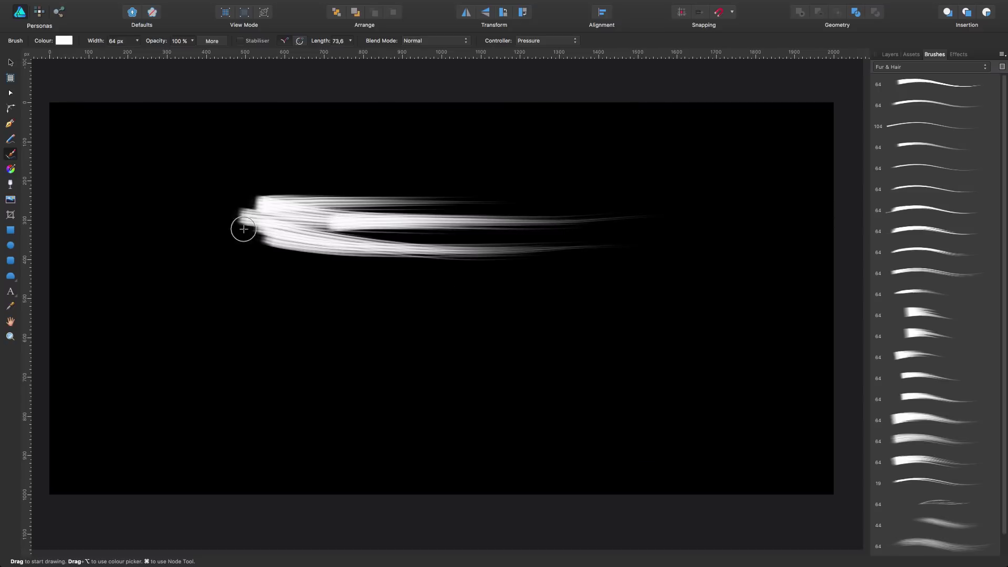
pyautogui.moveTo(243, 226); pyautogui.dragTo(651, 226)
pyautogui.moveTo(313, 226); pyautogui.dragTo(712, 235)
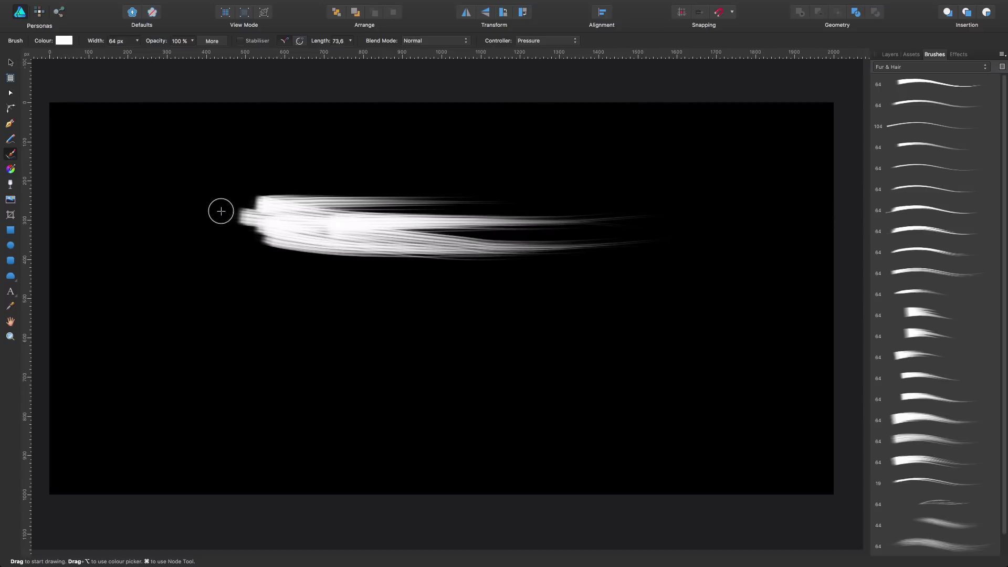
pyautogui.moveTo(220, 212); pyautogui.dragTo(624, 211)
pyautogui.moveTo(387, 214); pyautogui.dragTo(700, 198)
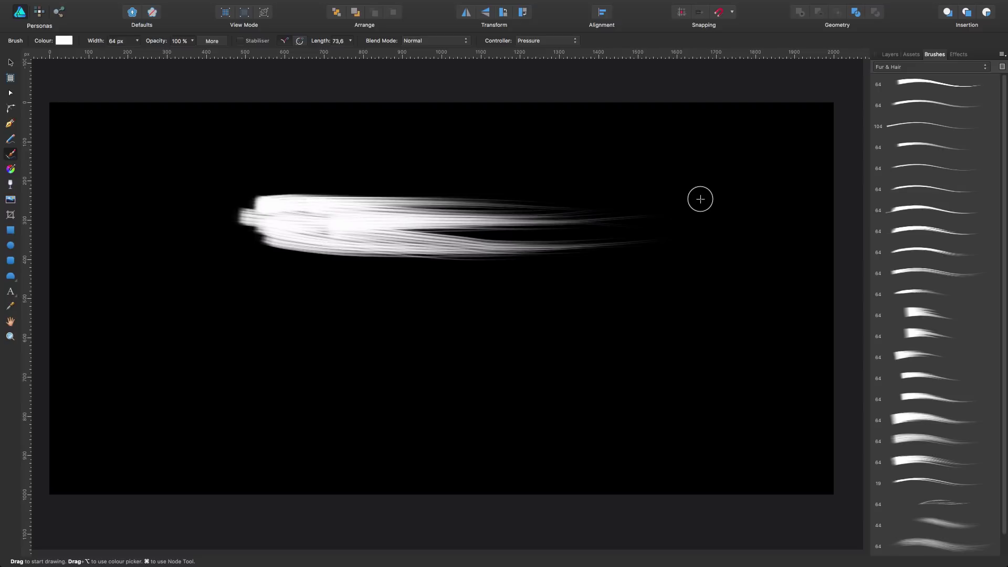
pyautogui.moveTo(378, 229); pyautogui.dragTo(790, 232)
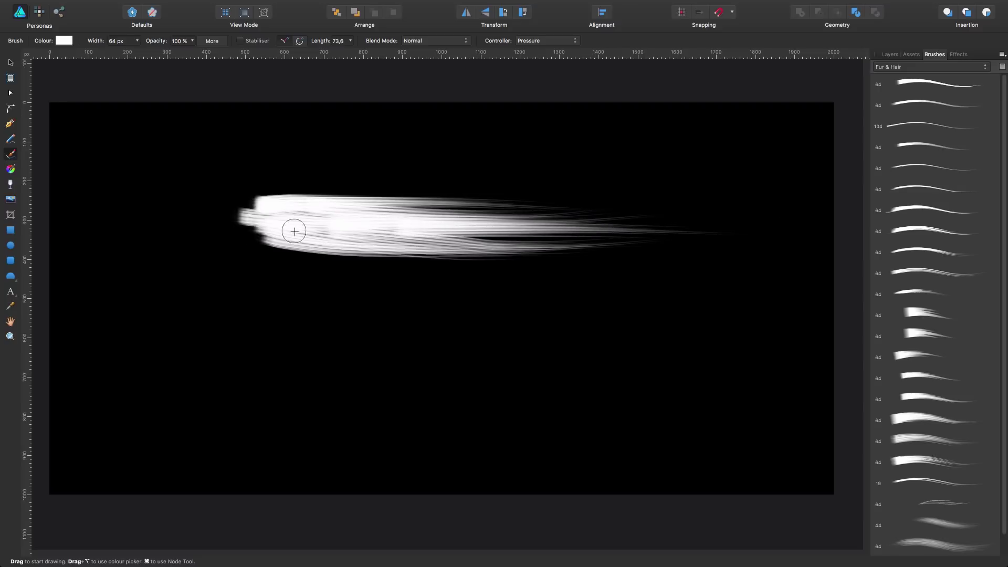
pyautogui.moveTo(293, 230); pyautogui.dragTo(735, 263)
pyautogui.moveTo(306, 225)
pyautogui.mouseDown()
pyautogui.moveTo(618, 272)
pyautogui.moveTo(835, 284)
pyautogui.mouseUp()
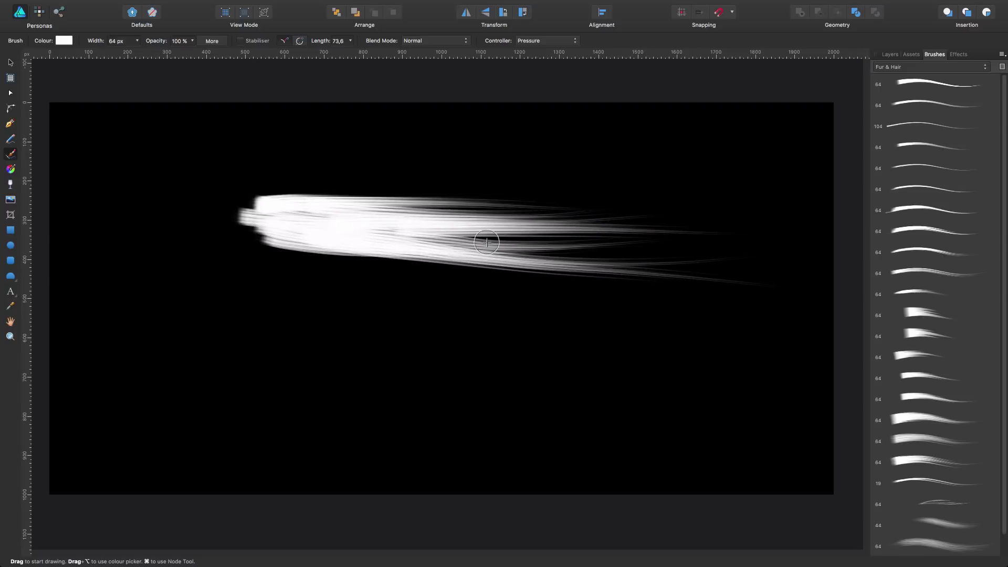
pyautogui.moveTo(291, 214); pyautogui.dragTo(804, 195)
pyautogui.moveTo(278, 206); pyautogui.dragTo(783, 187)
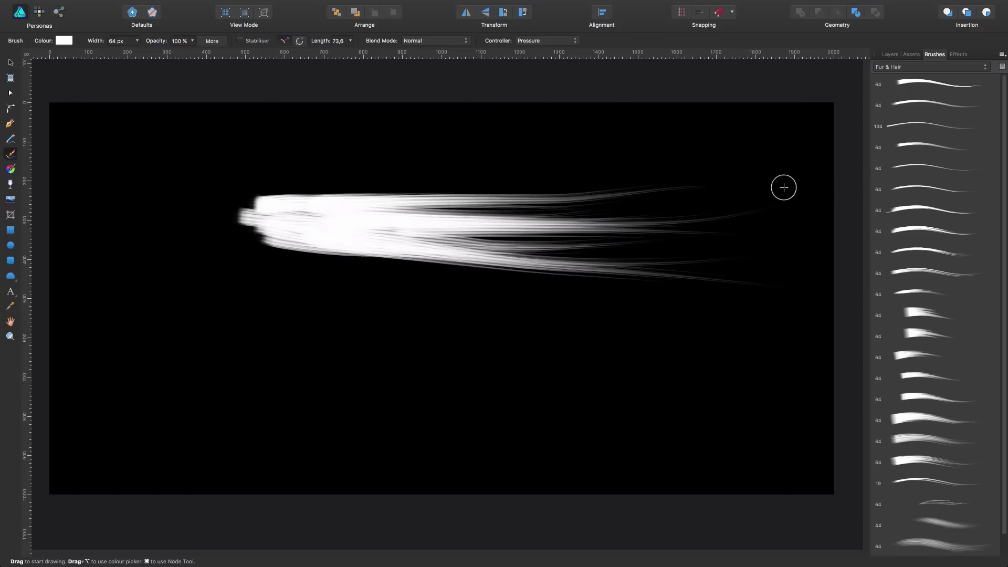
pyautogui.moveTo(265, 210); pyautogui.dragTo(690, 208)
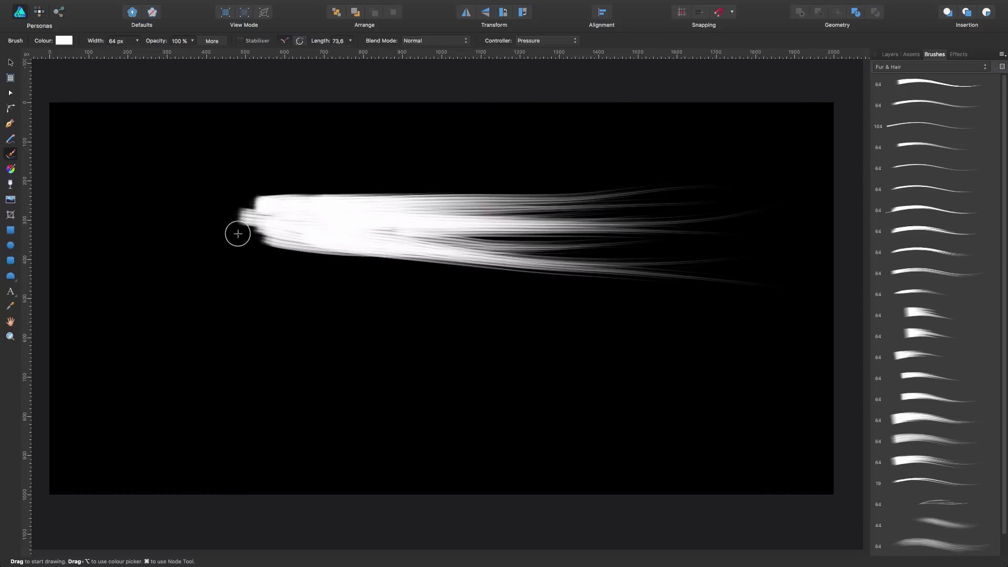
pyautogui.moveTo(236, 232); pyautogui.dragTo(788, 229)
pyautogui.moveTo(394, 229); pyautogui.dragTo(861, 232)
pyautogui.moveTo(643, 250); pyautogui.dragTo(830, 258)
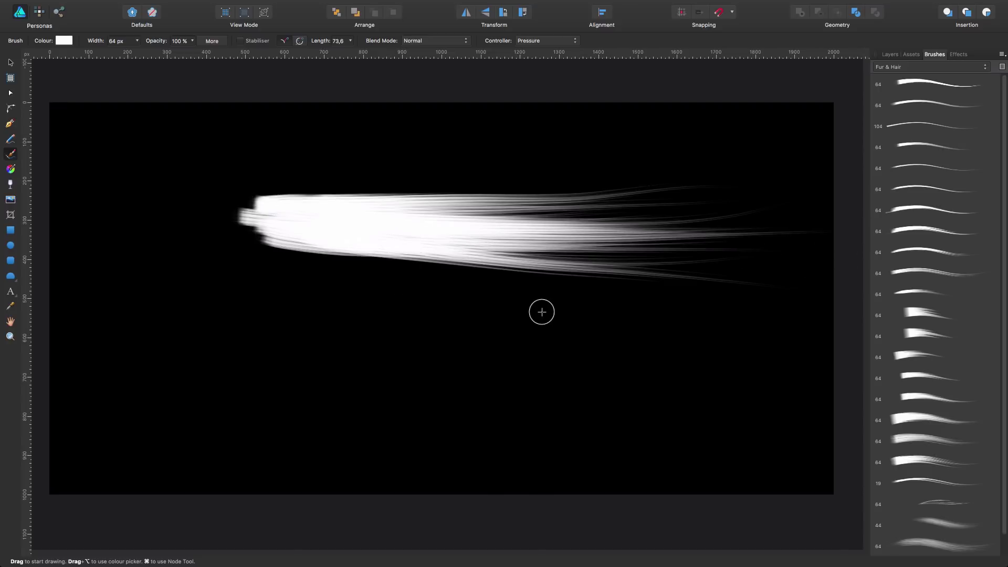
# Step: Select all the brush strokes and move them left so they fit entirely within the black background
pyautogui.scroll(-2, 922, 387)
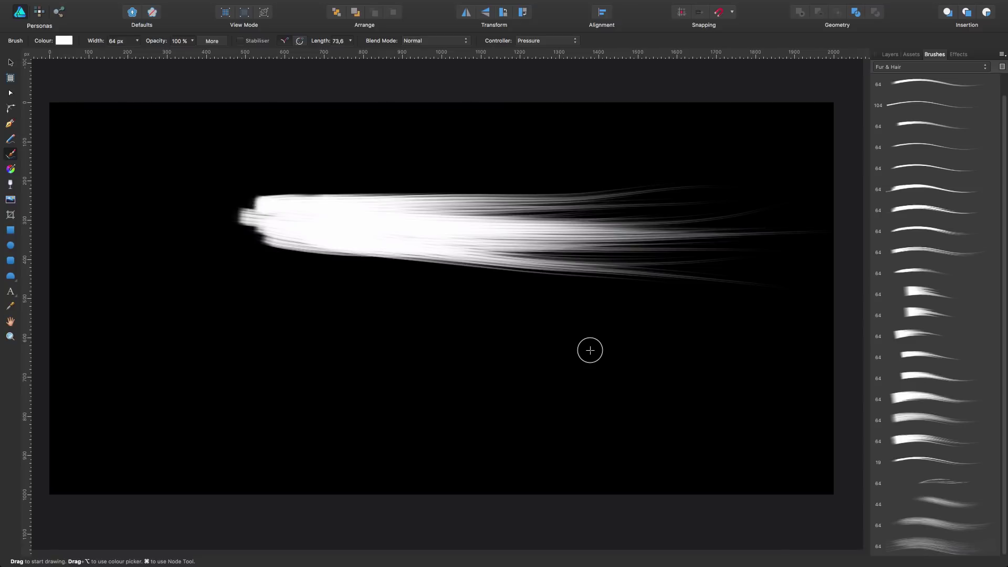
pyautogui.press('v')
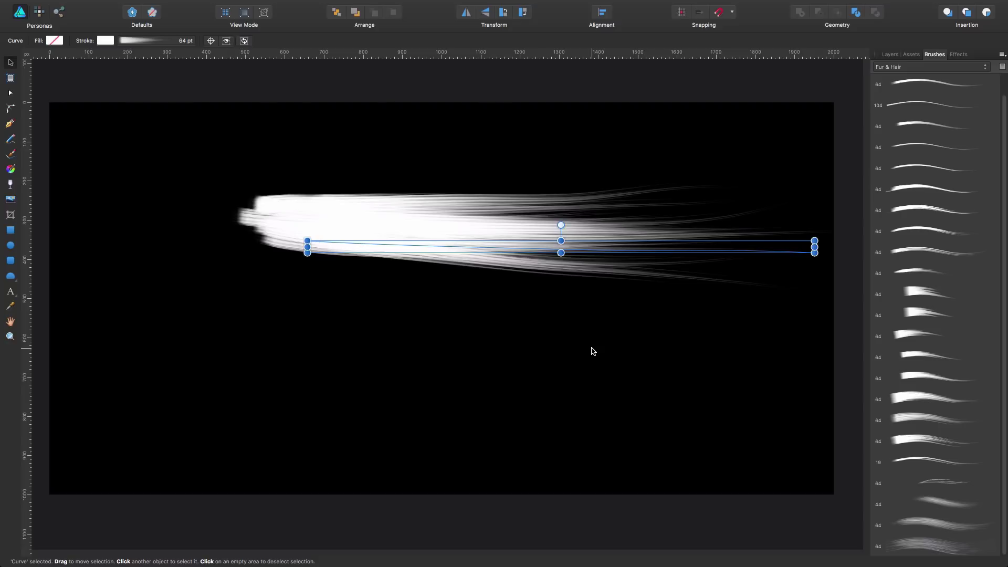
pyautogui.press('super+a')
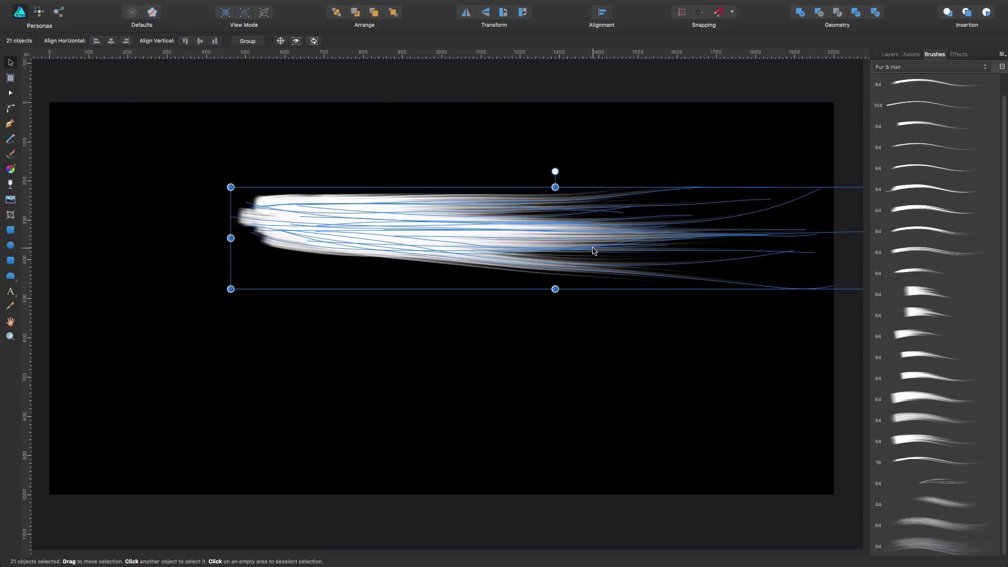
pyautogui.press('b')
pyautogui.press('v')
pyautogui.moveTo(511, 228)
pyautogui.mouseDown()
pyautogui.moveTo(355, 226)
pyautogui.moveTo(416, 231)
pyautogui.mouseUp()
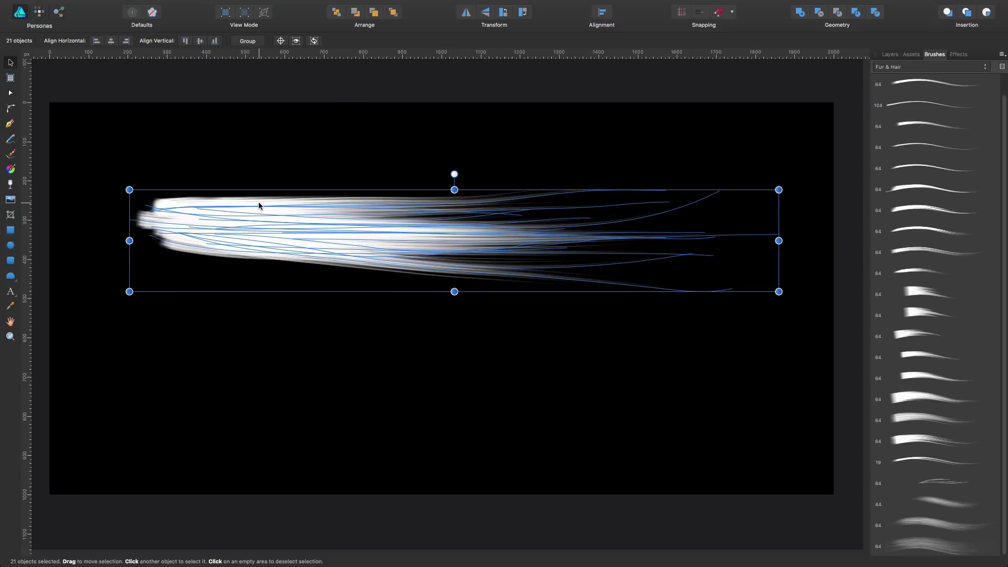
# Step: Insert an artboard sized to the selected strokes and pull its right edge in to about 1560 px wide
pyautogui.click(9, 78)
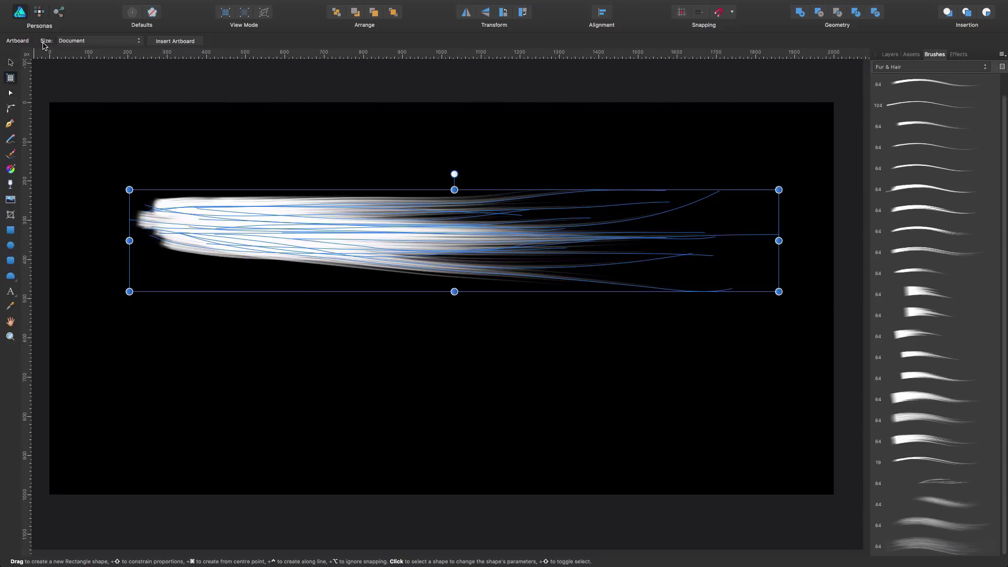
pyautogui.click(79, 43)
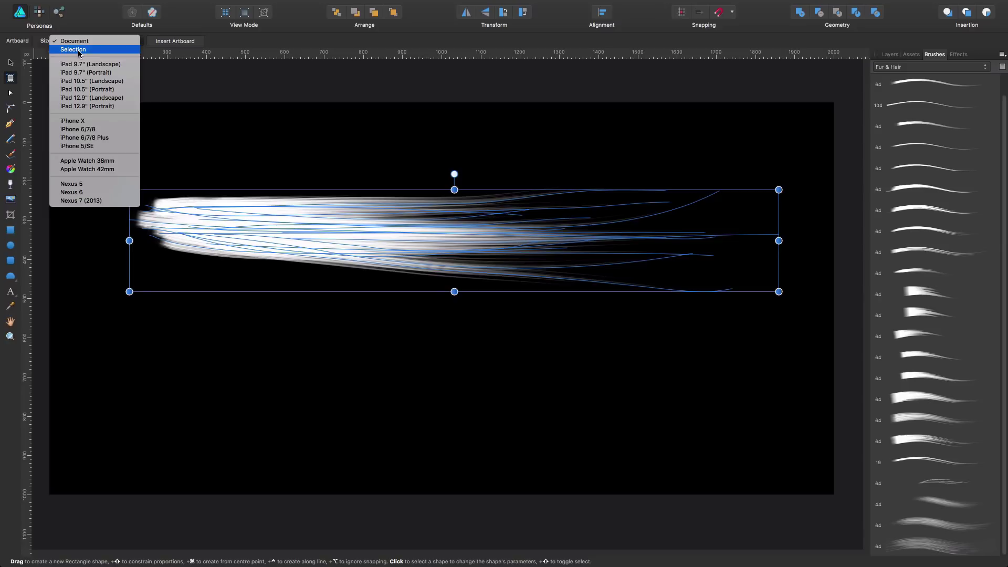
pyautogui.click(79, 50)
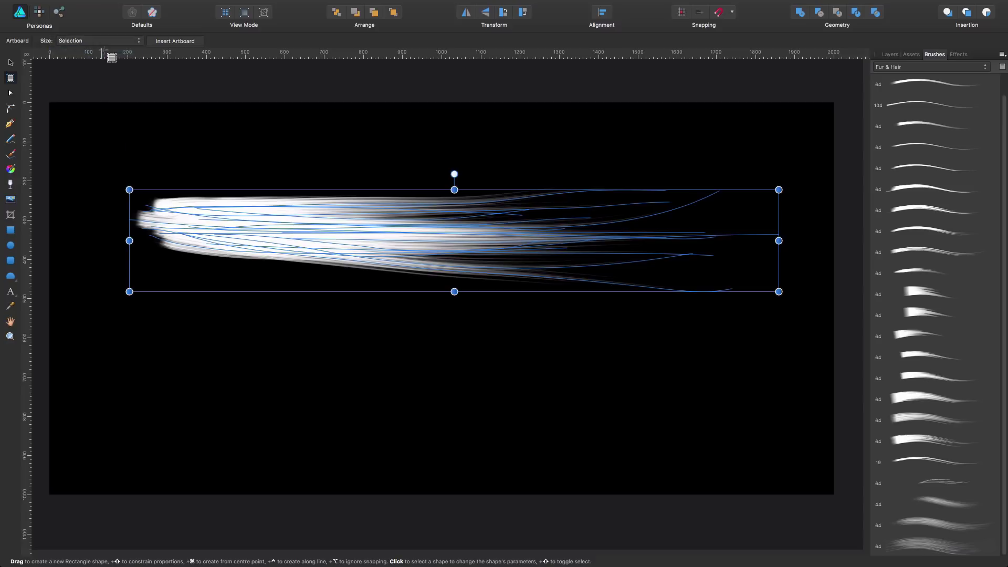
pyautogui.click(179, 43)
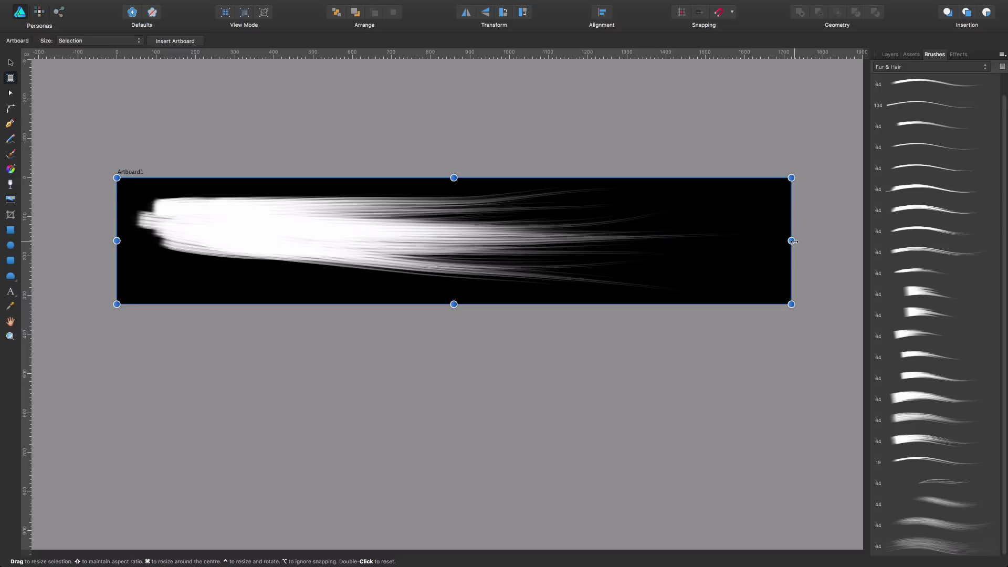
pyautogui.moveTo(792, 241); pyautogui.dragTo(728, 241)
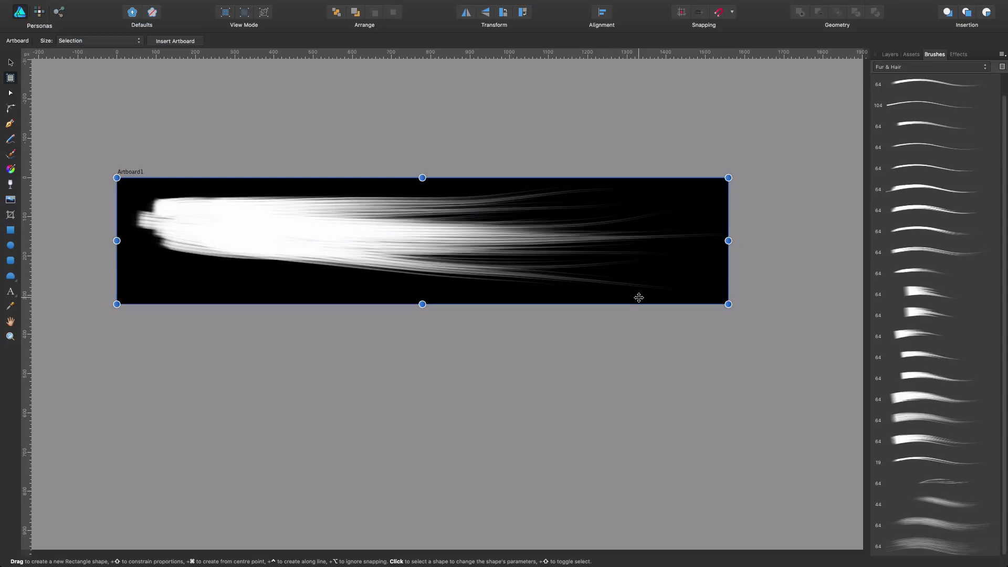
# Step: Export Artboard1 as a PNG-24 image named HairyBrush to the Desktop
pyautogui.click(104, 6)
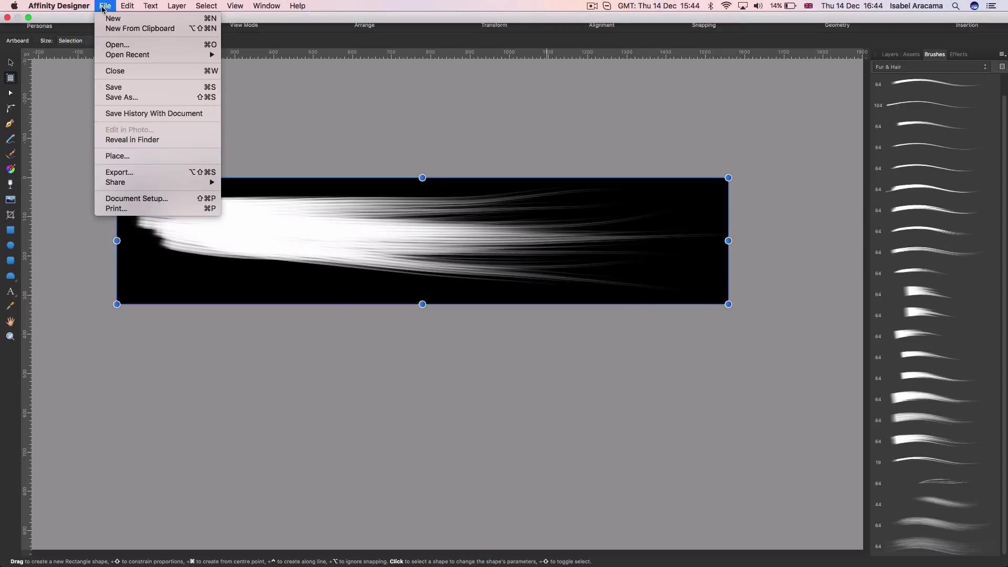
pyautogui.click(119, 174)
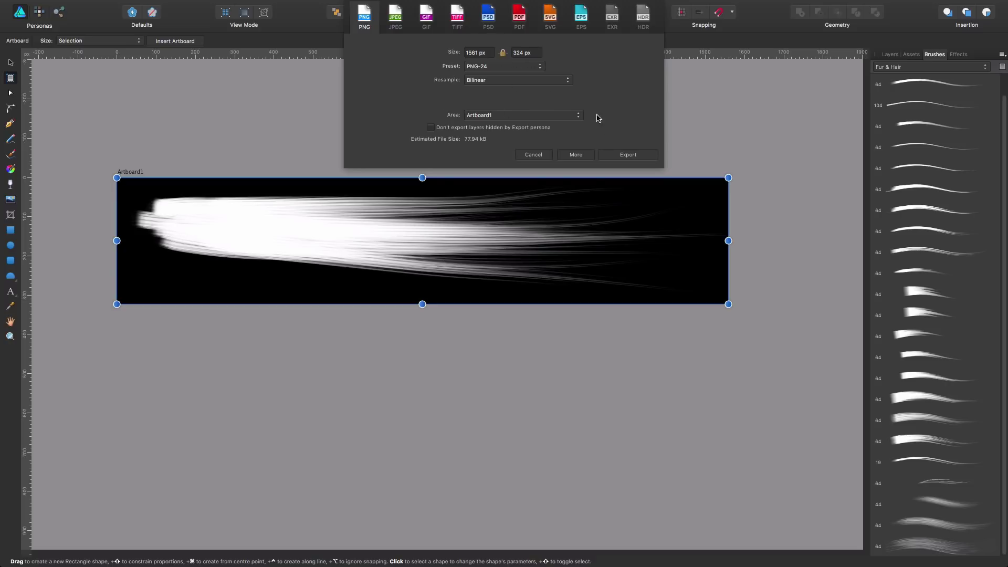
pyautogui.click(632, 155)
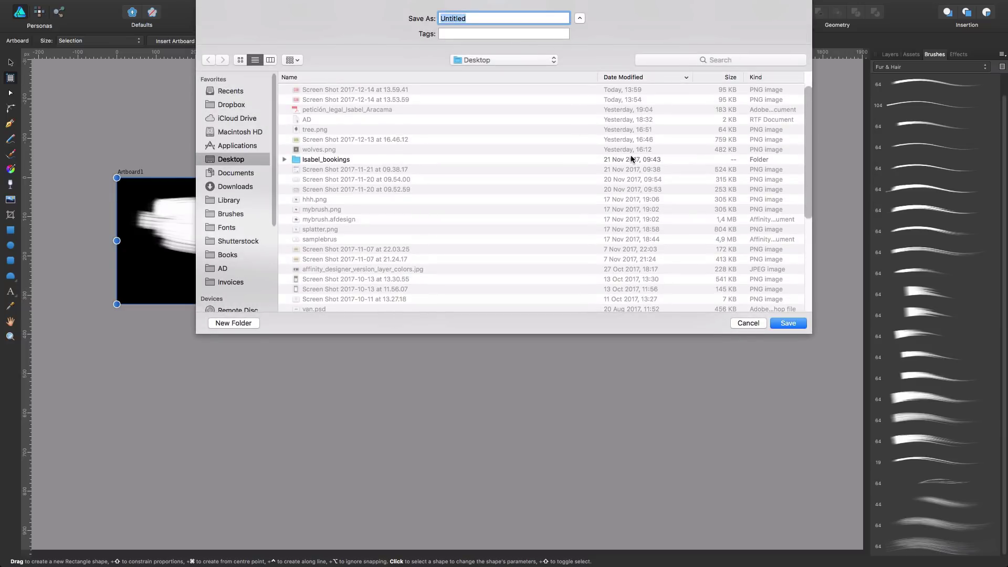
pyautogui.write('h')
pyautogui.press('BackSpace')
pyautogui.write('HairyBrush')
pyautogui.click(789, 323)
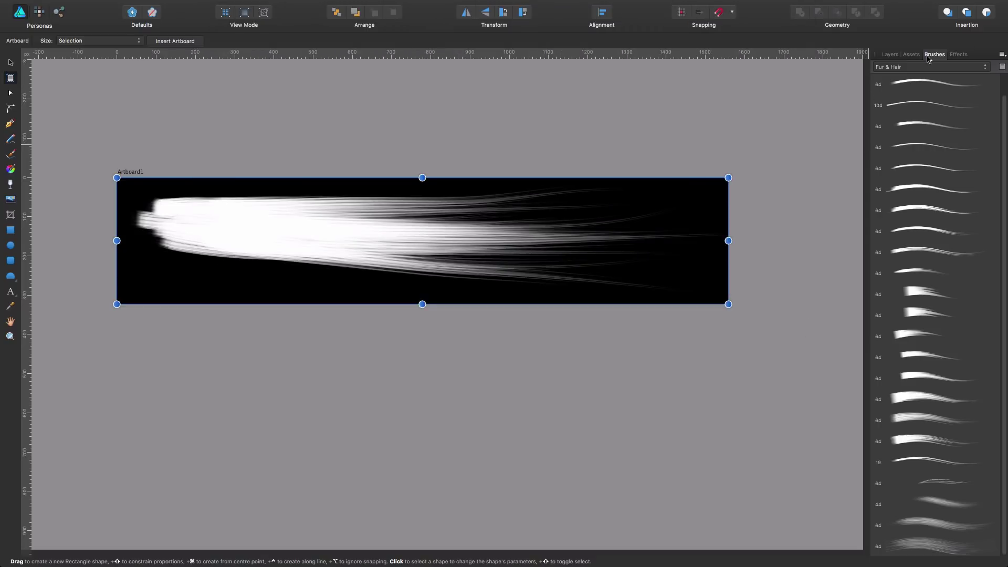
# Step: Create a new brush category and rename it HairyBrushes
pyautogui.click(910, 68)
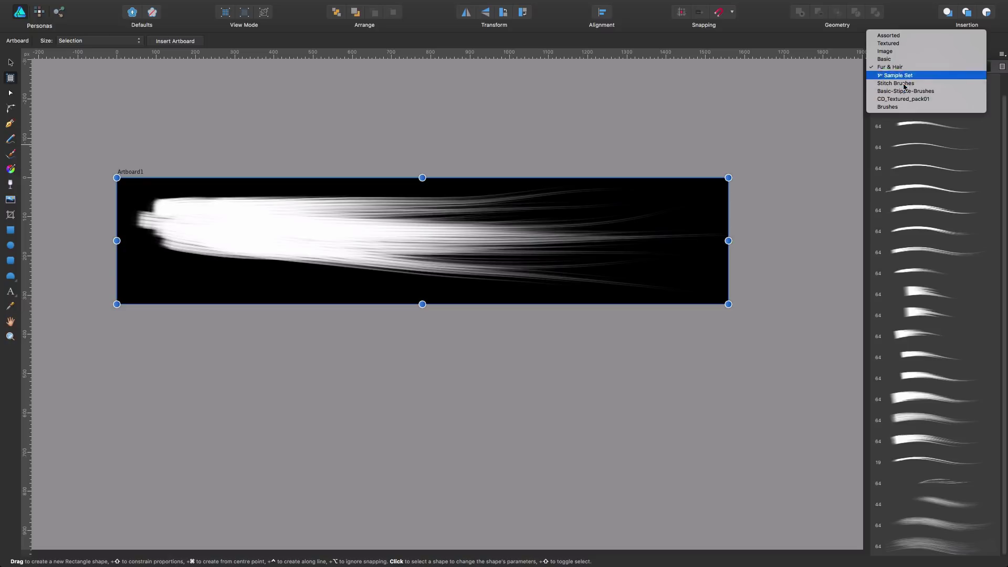
pyautogui.click(975, 140)
pyautogui.click(1002, 55)
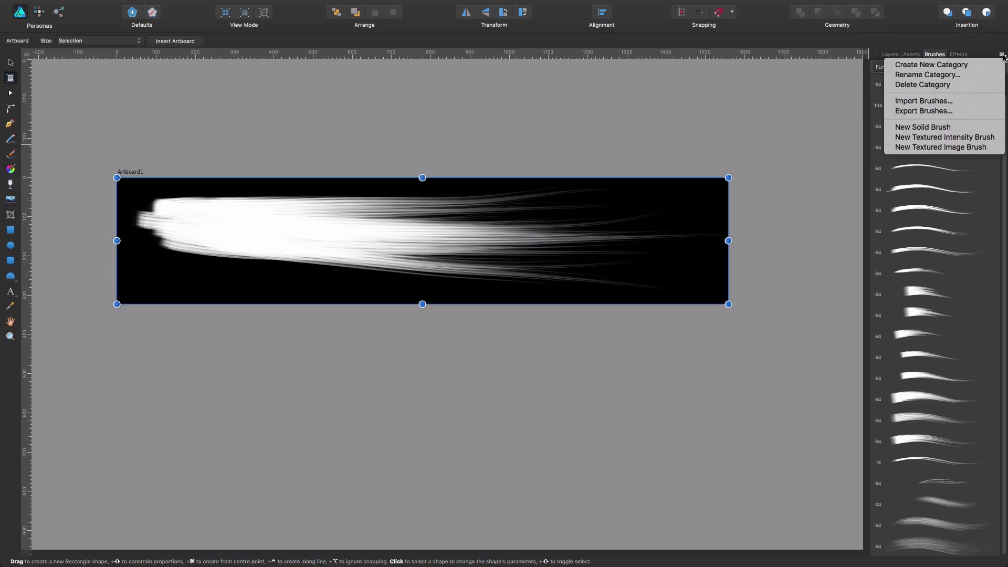
pyautogui.click(935, 66)
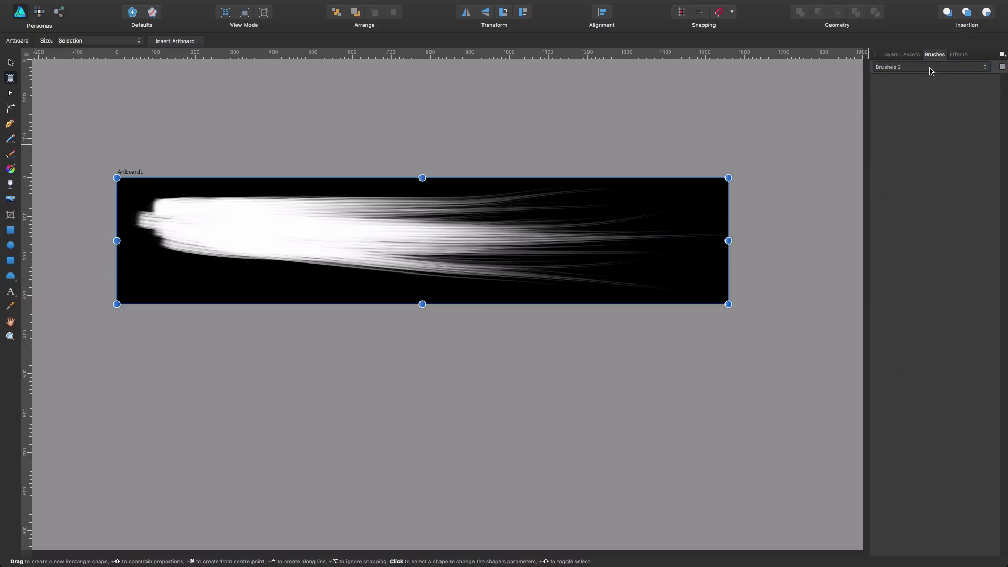
pyautogui.click(1002, 55)
pyautogui.click(925, 77)
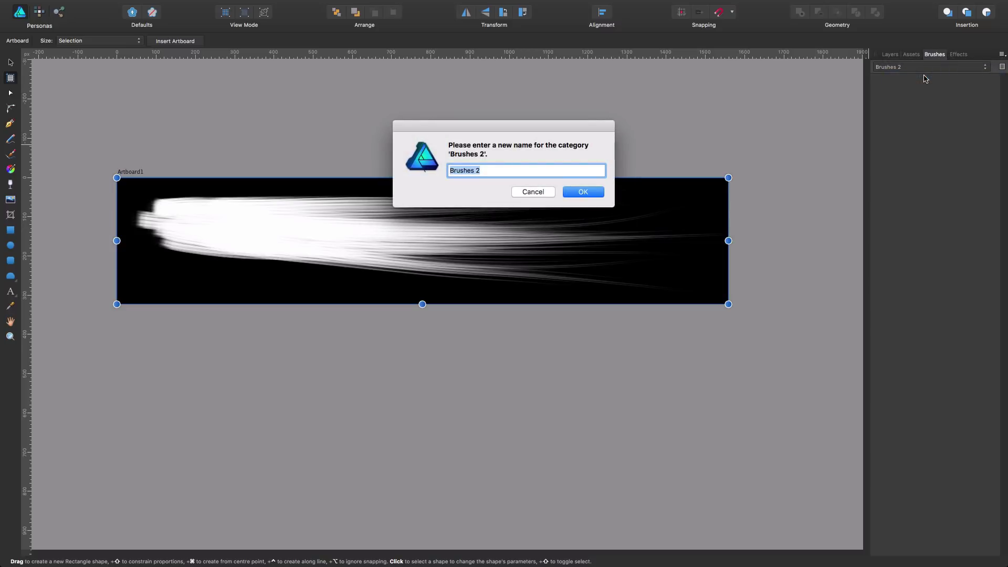
pyautogui.write('Hairy')
pyautogui.click(586, 192)
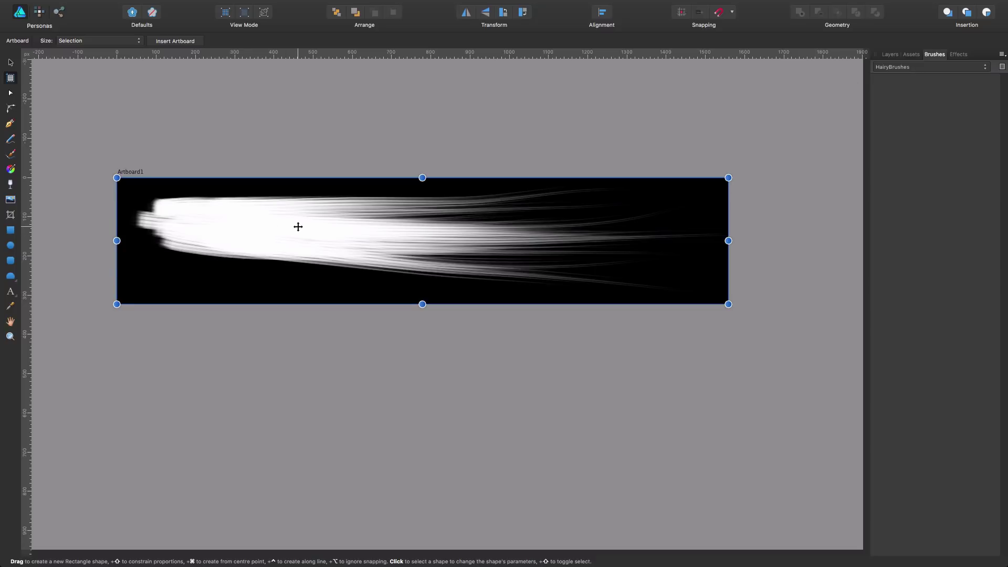
pyautogui.click(1002, 55)
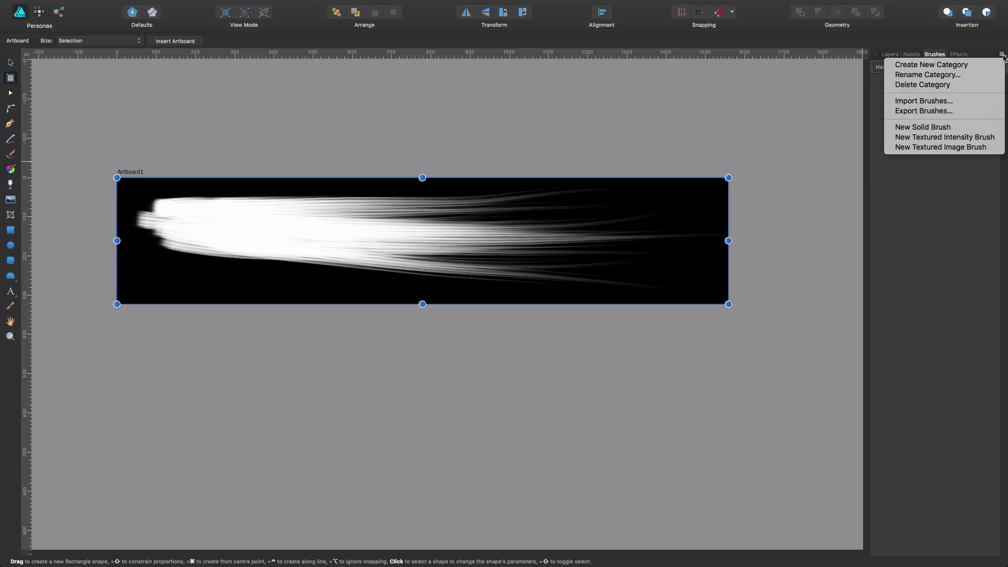
pyautogui.click(915, 101)
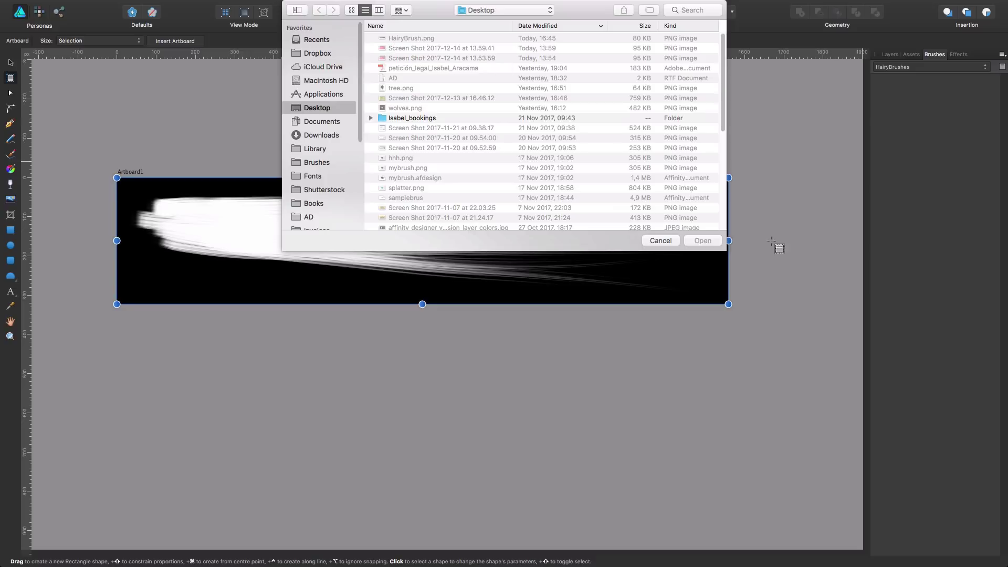
pyautogui.click(661, 240)
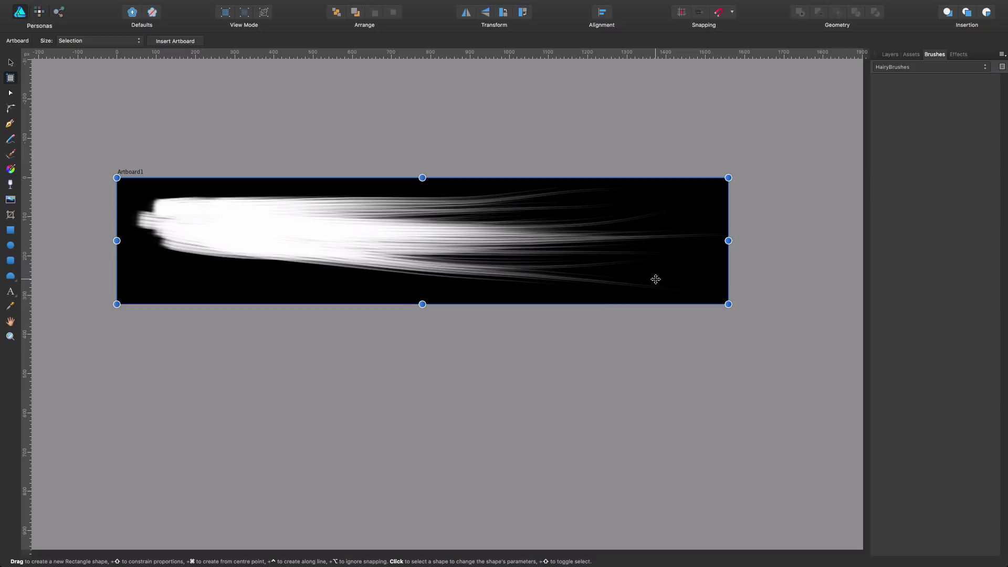
# Step: Add a new textured intensity brush to the HairyBrushes category from the HairyBrush.png image
pyautogui.click(1002, 54)
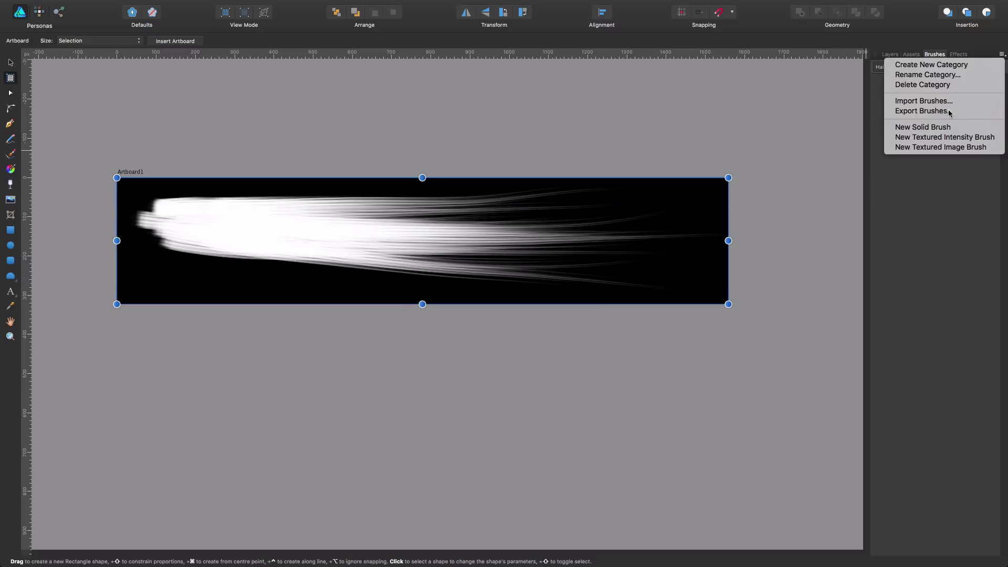
pyautogui.click(919, 138)
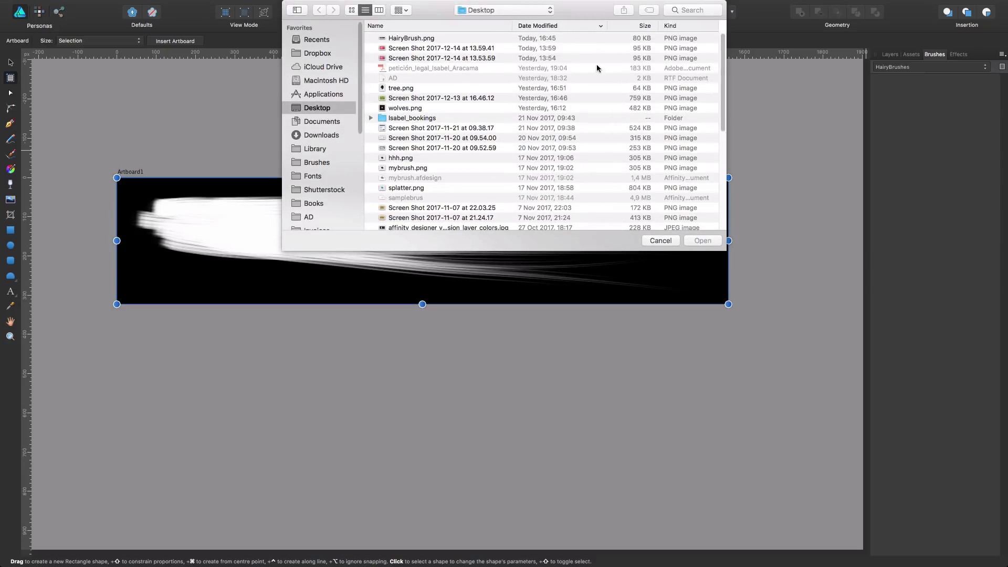
pyautogui.click(398, 39)
pyautogui.click(701, 241)
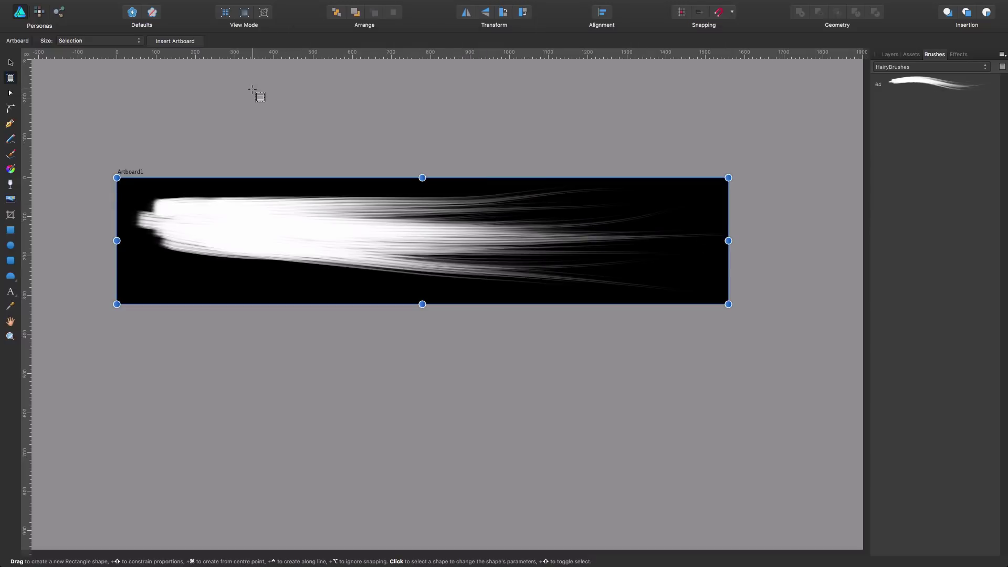
# Step: Create a new 2000 × 1000 px document and paint five roughly horizontal black test strokes with the new 64 px hair brush
pyautogui.press('super+n')
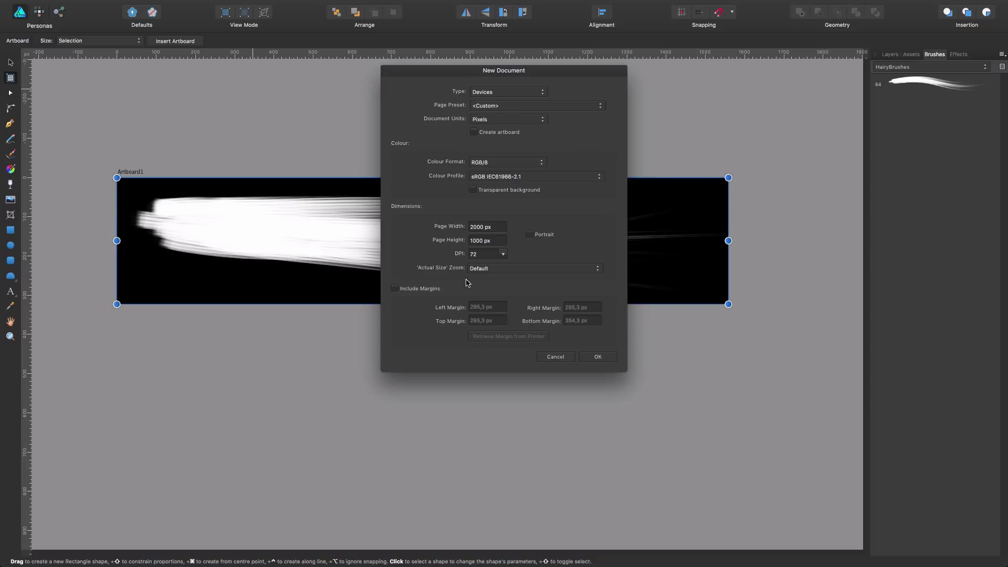
pyautogui.click(597, 357)
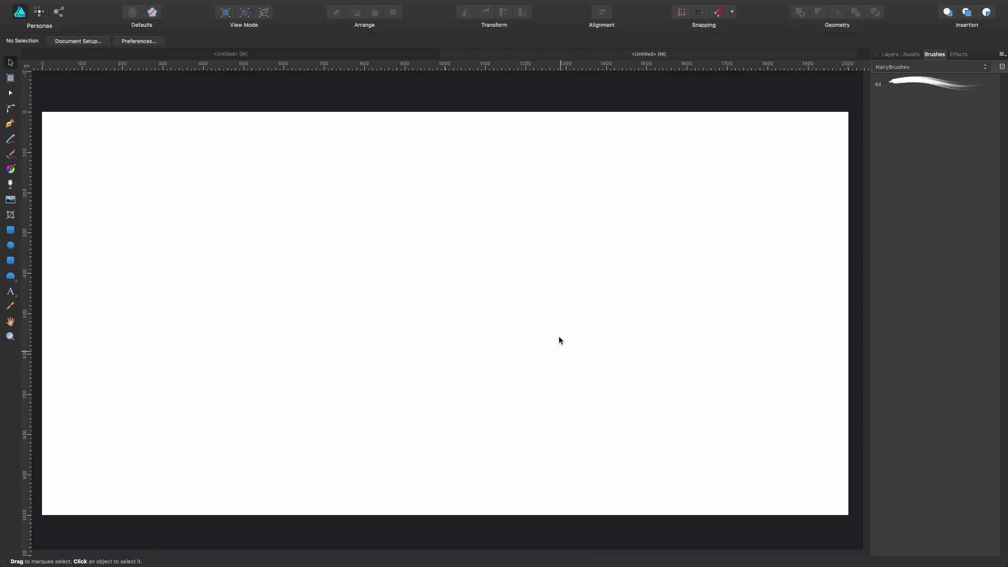
pyautogui.click(914, 84)
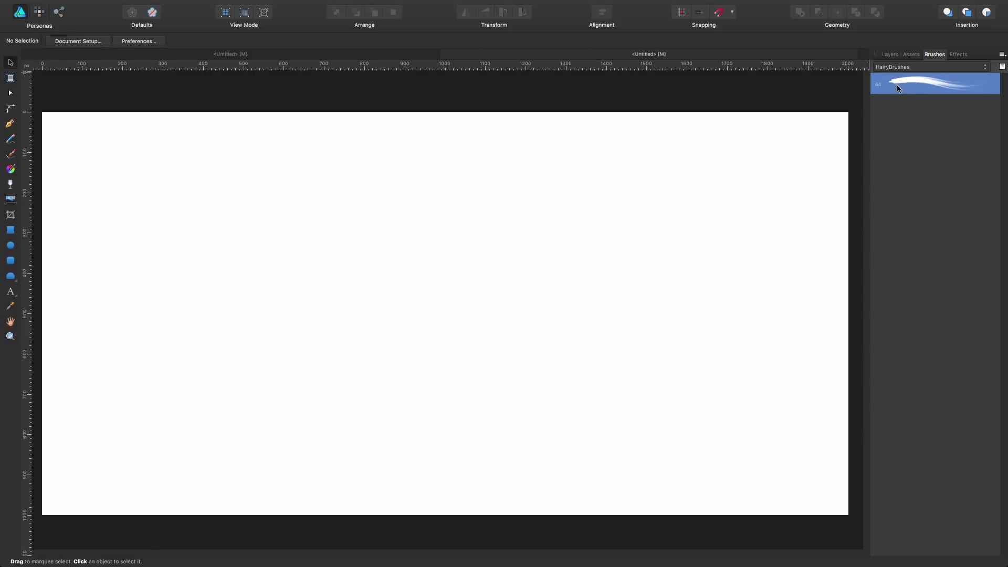
pyautogui.press('b')
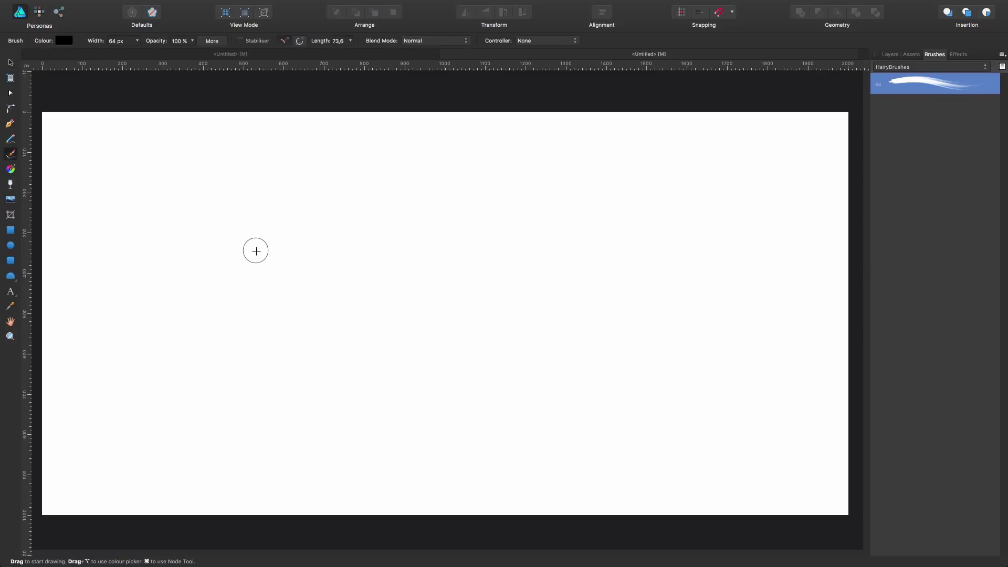
pyautogui.moveTo(247, 247); pyautogui.dragTo(391, 239)
pyautogui.moveTo(249, 288); pyautogui.dragTo(389, 285)
pyautogui.moveTo(261, 315); pyautogui.dragTo(546, 311)
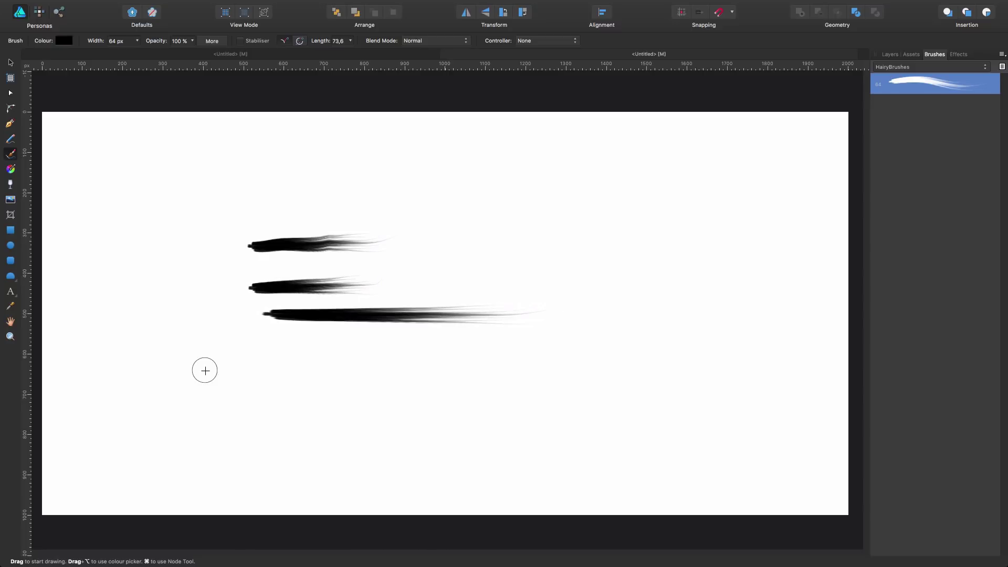
pyautogui.moveTo(265, 362); pyautogui.dragTo(546, 360)
pyautogui.moveTo(262, 208); pyautogui.dragTo(526, 208)
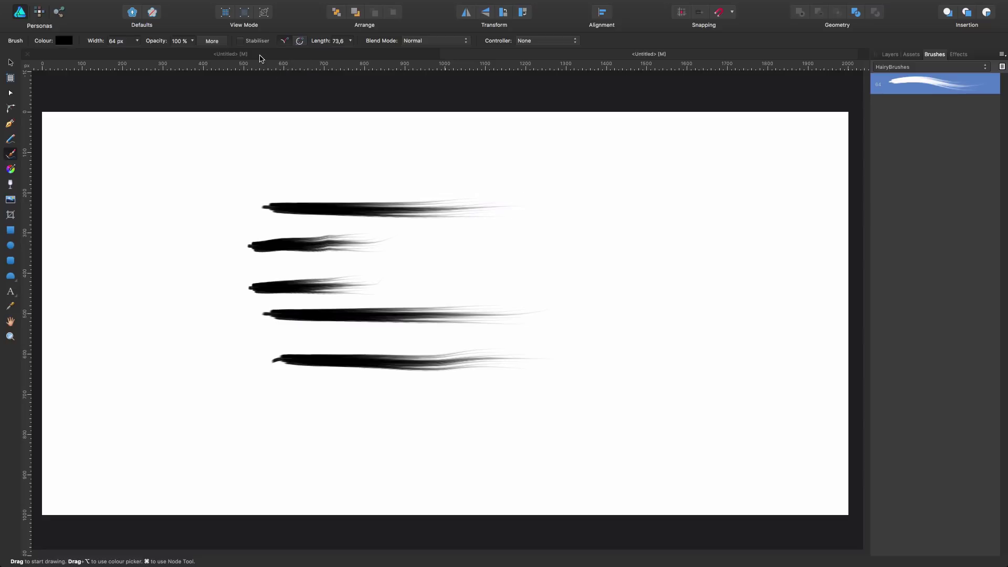
# Step: Enable the stabiliser and paint four smooth, gently curved strokes around the first test strokes
pyautogui.click(246, 43)
pyautogui.moveTo(224, 180)
pyautogui.mouseDown()
pyautogui.moveTo(443, 158)
pyautogui.moveTo(578, 167)
pyautogui.mouseUp()
pyautogui.moveTo(394, 268); pyautogui.dragTo(723, 247)
pyautogui.moveTo(275, 400); pyautogui.dragTo(619, 440)
pyautogui.moveTo(93, 244); pyautogui.dragTo(247, 215)
# Step: Layer overlapping curved strokes from one root near the page centre, fanning out downward to the right like a lock of hair
pyautogui.moveTo(423, 276)
pyautogui.mouseDown()
pyautogui.moveTo(655, 342)
pyautogui.moveTo(472, 292)
pyautogui.moveTo(617, 393)
pyautogui.moveTo(525, 305)
pyautogui.moveTo(651, 452)
pyautogui.mouseUp()
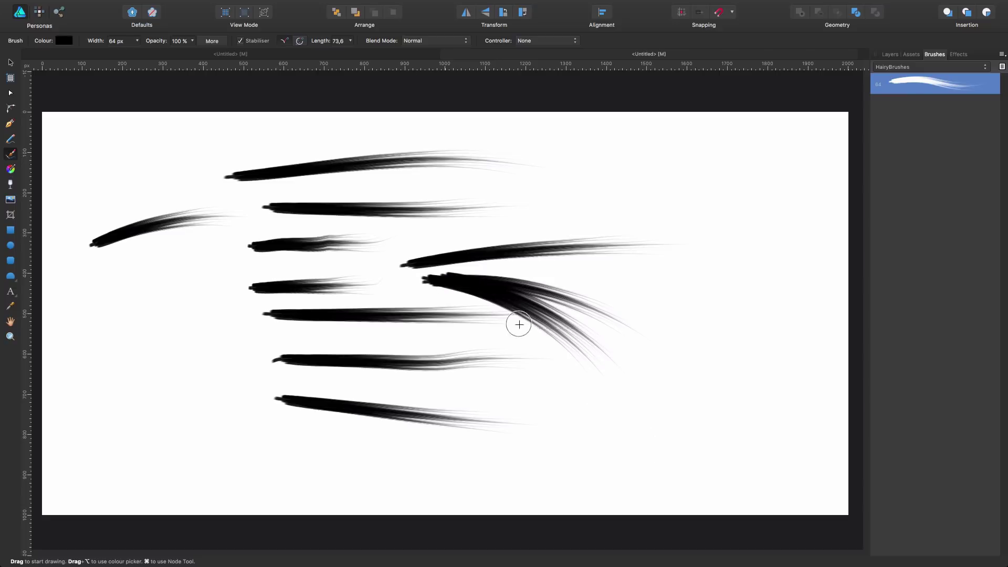
pyautogui.moveTo(427, 277)
pyautogui.mouseDown()
pyautogui.moveTo(451, 272)
pyautogui.moveTo(640, 315)
pyautogui.mouseUp()
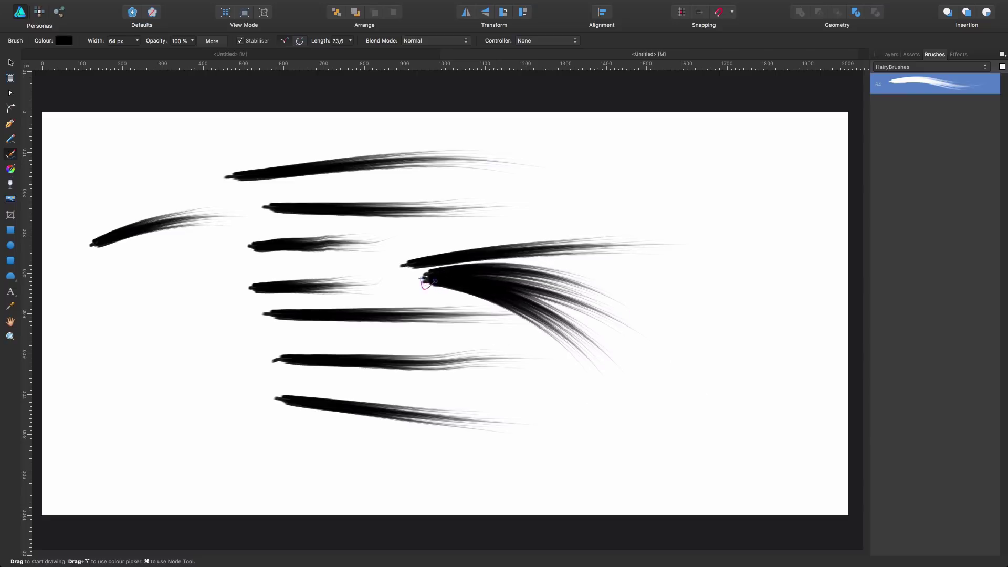
pyautogui.moveTo(428, 279); pyautogui.dragTo(563, 494)
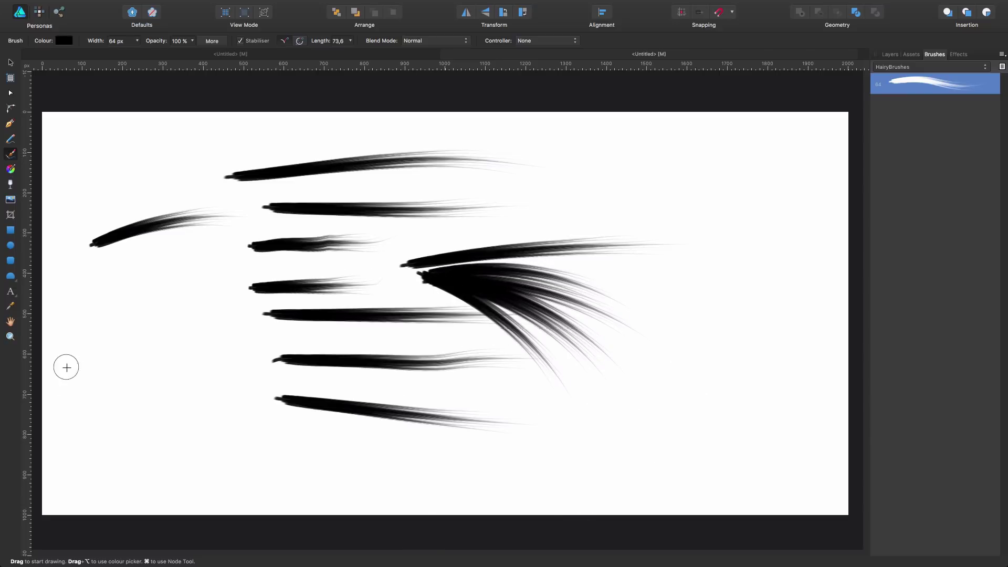
# Step: Build a second fan of curved hair strokes from a shared root near the page's left edge
pyautogui.moveTo(80, 327)
pyautogui.mouseDown()
pyautogui.moveTo(253, 420)
pyautogui.moveTo(135, 326)
pyautogui.moveTo(232, 362)
pyautogui.mouseUp()
pyautogui.moveTo(76, 315)
pyautogui.mouseDown()
pyautogui.moveTo(108, 320)
pyautogui.moveTo(246, 393)
pyautogui.moveTo(242, 340)
pyautogui.mouseUp()
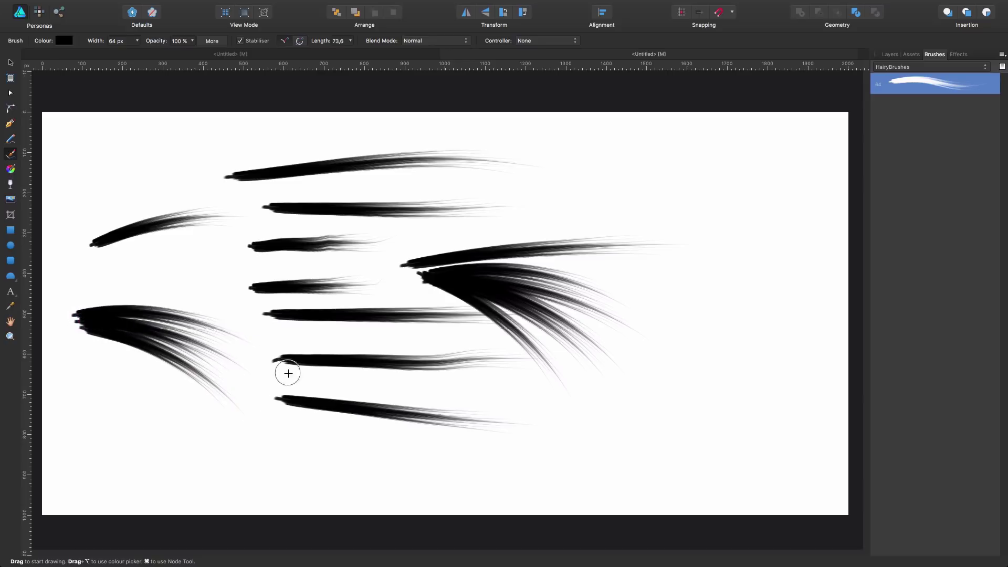
pyautogui.moveTo(77, 312); pyautogui.dragTo(258, 308)
pyautogui.moveTo(75, 319)
pyautogui.mouseDown()
pyautogui.moveTo(183, 371)
pyautogui.moveTo(186, 400)
pyautogui.mouseUp()
pyautogui.moveTo(89, 328)
pyautogui.mouseDown()
pyautogui.moveTo(196, 409)
pyautogui.moveTo(240, 505)
pyautogui.mouseUp()
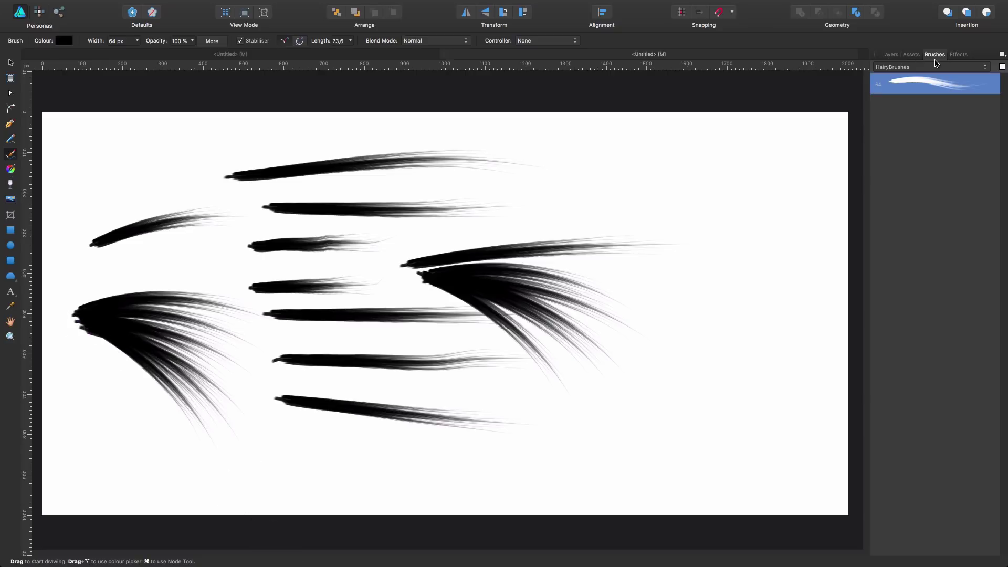
# Step: Paint one curved comparison stroke in the page's upper right area with a thick 64 px brush from the Fur & Hair category
pyautogui.click(936, 67)
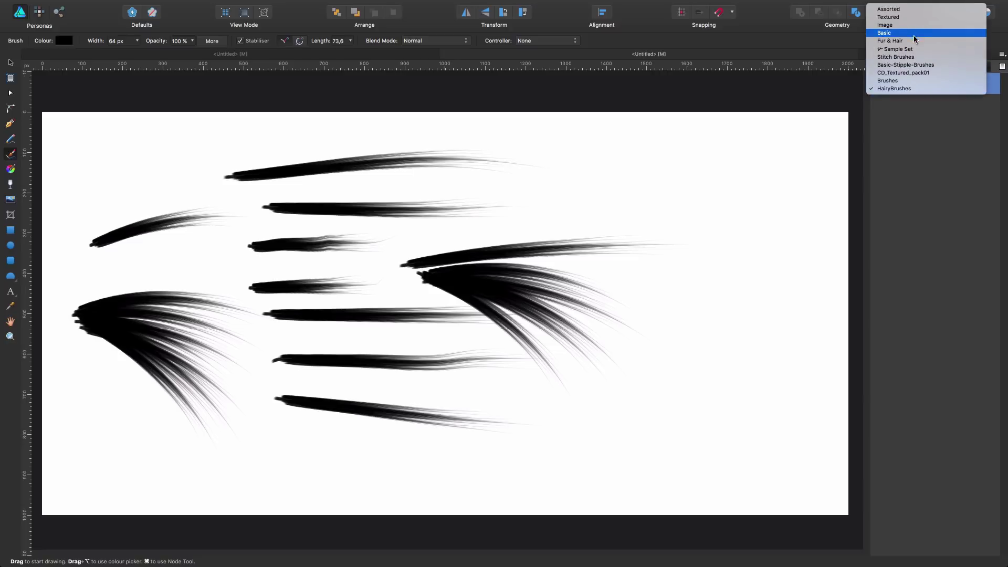
pyautogui.click(915, 45)
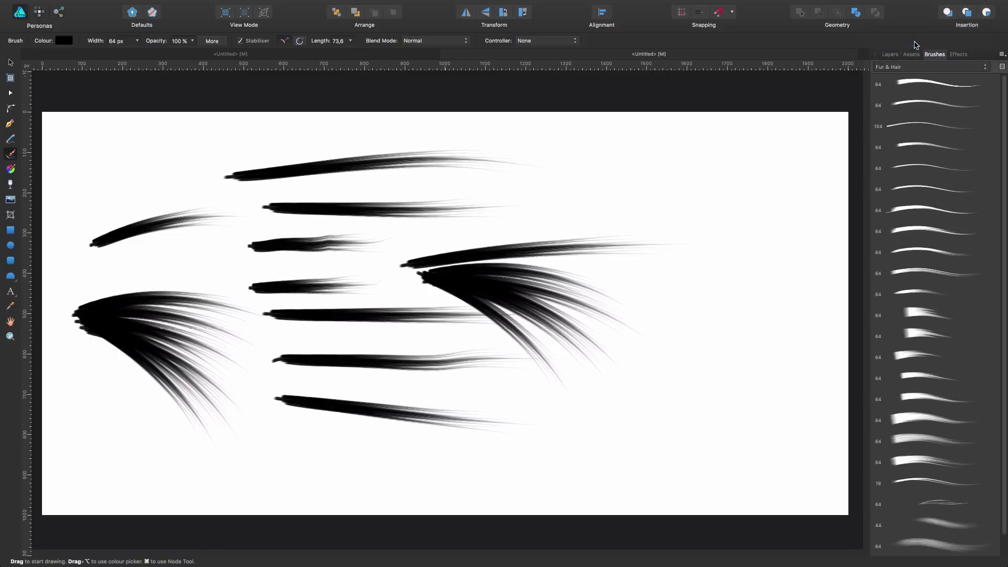
pyautogui.click(912, 463)
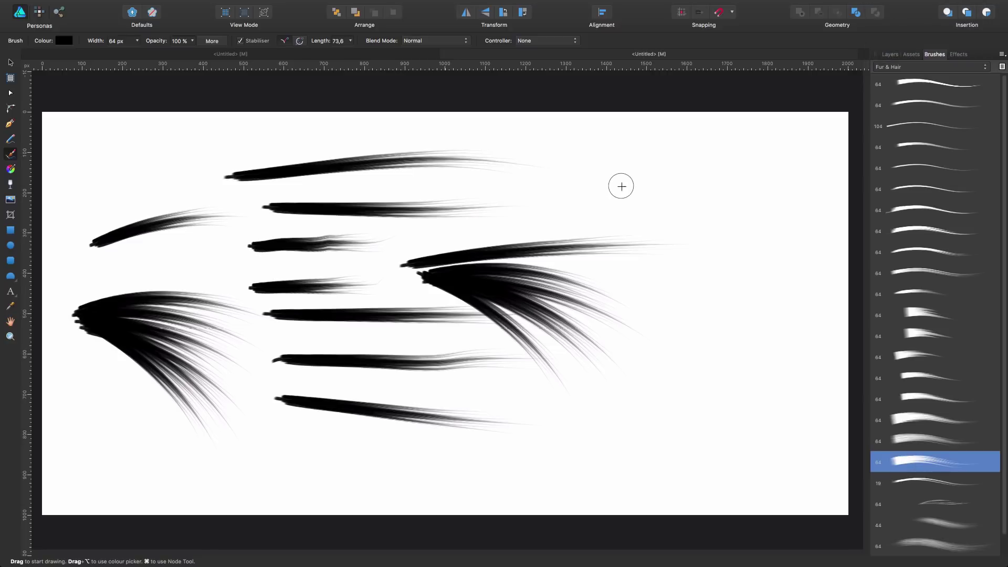
pyautogui.moveTo(599, 156)
pyautogui.mouseDown()
pyautogui.moveTo(644, 189)
pyautogui.moveTo(743, 342)
pyautogui.mouseUp()
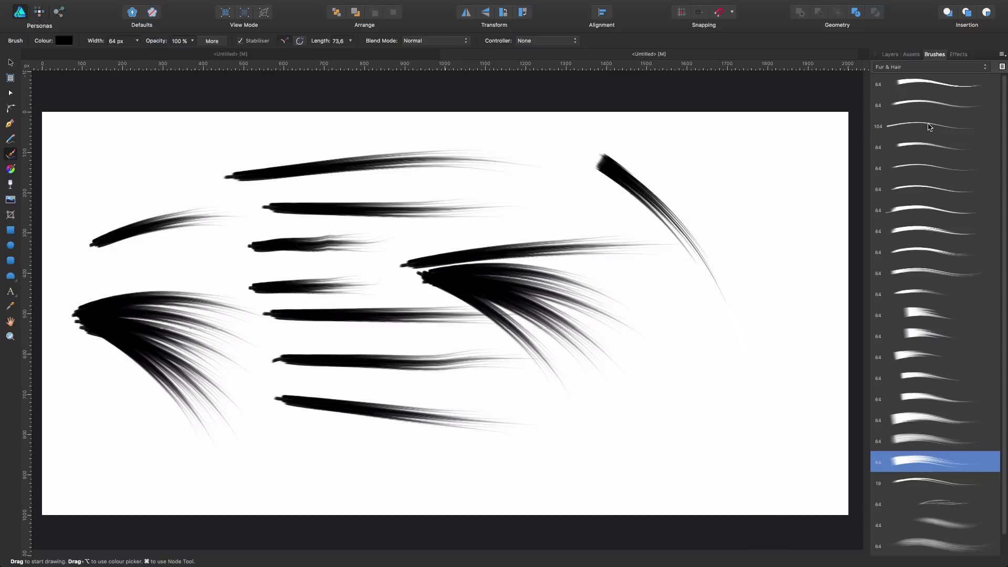
# Step: Return to the HairyBrushes brush and paint a fan of curved strokes in the page's upper right corner
pyautogui.click(960, 67)
pyautogui.click(925, 114)
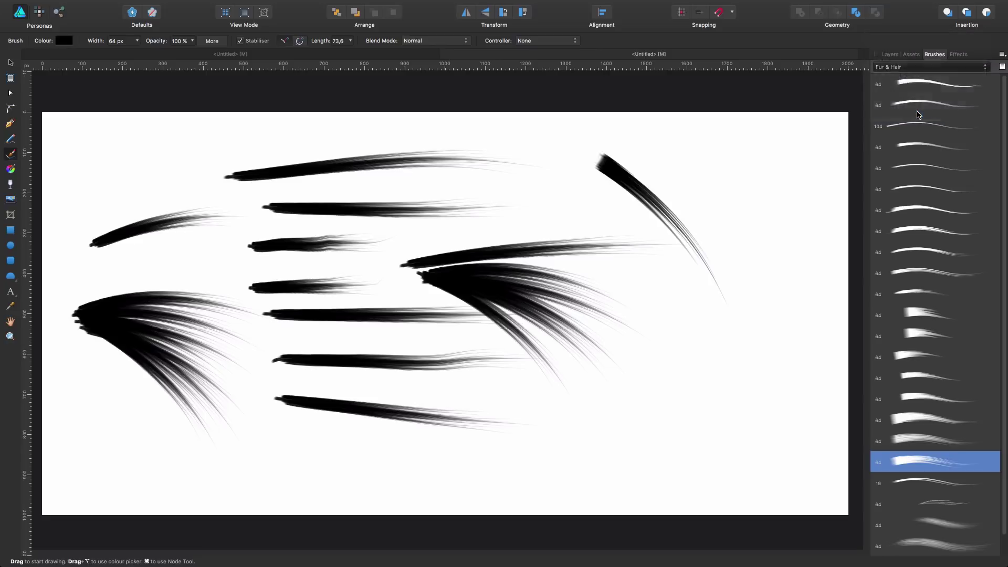
pyautogui.click(923, 81)
pyautogui.moveTo(640, 140)
pyautogui.mouseDown()
pyautogui.moveTo(791, 302)
pyautogui.moveTo(812, 354)
pyautogui.mouseUp()
pyautogui.moveTo(655, 147)
pyautogui.mouseDown()
pyautogui.moveTo(684, 176)
pyautogui.moveTo(769, 353)
pyautogui.mouseUp()
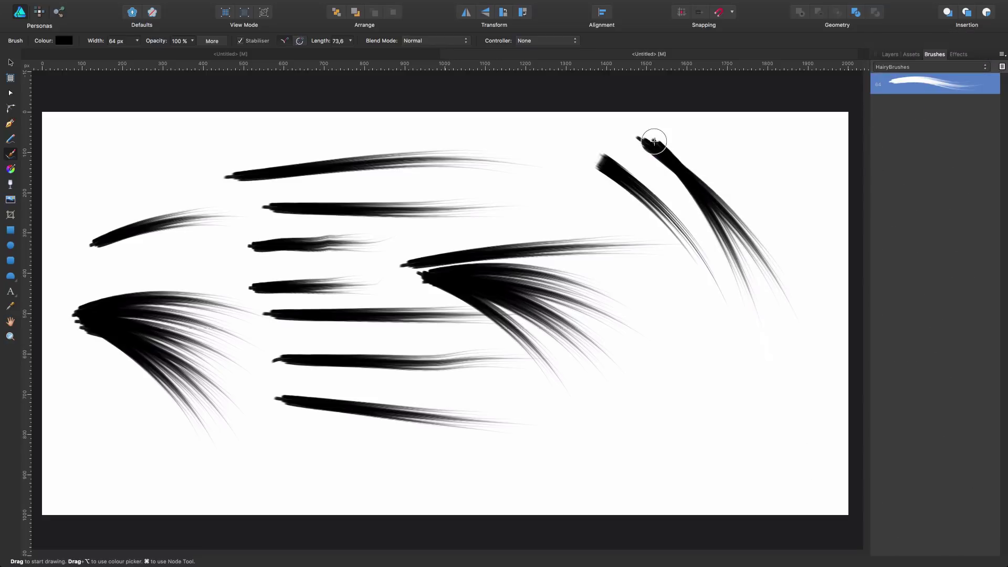
pyautogui.moveTo(653, 142)
pyautogui.mouseDown()
pyautogui.moveTo(734, 193)
pyautogui.moveTo(816, 329)
pyautogui.mouseUp()
pyautogui.moveTo(661, 143)
pyautogui.mouseDown()
pyautogui.moveTo(809, 332)
pyautogui.moveTo(715, 162)
pyautogui.moveTo(822, 291)
pyautogui.mouseUp()
pyautogui.moveTo(657, 140); pyautogui.dragTo(748, 394)
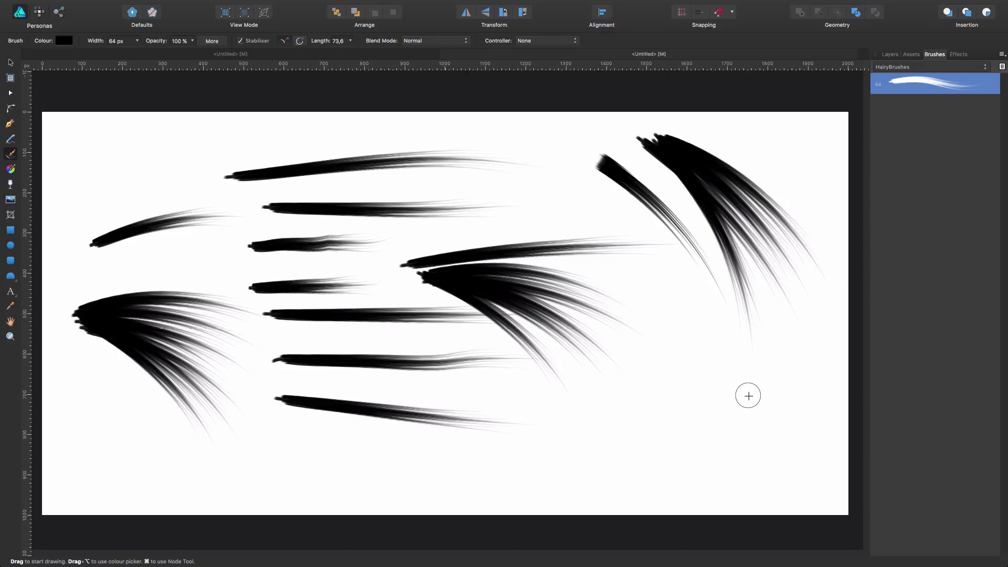
# Step: Paint a smaller fan of overlapping hair strokes below the upper right one
pyautogui.moveTo(640, 273); pyautogui.dragTo(732, 452)
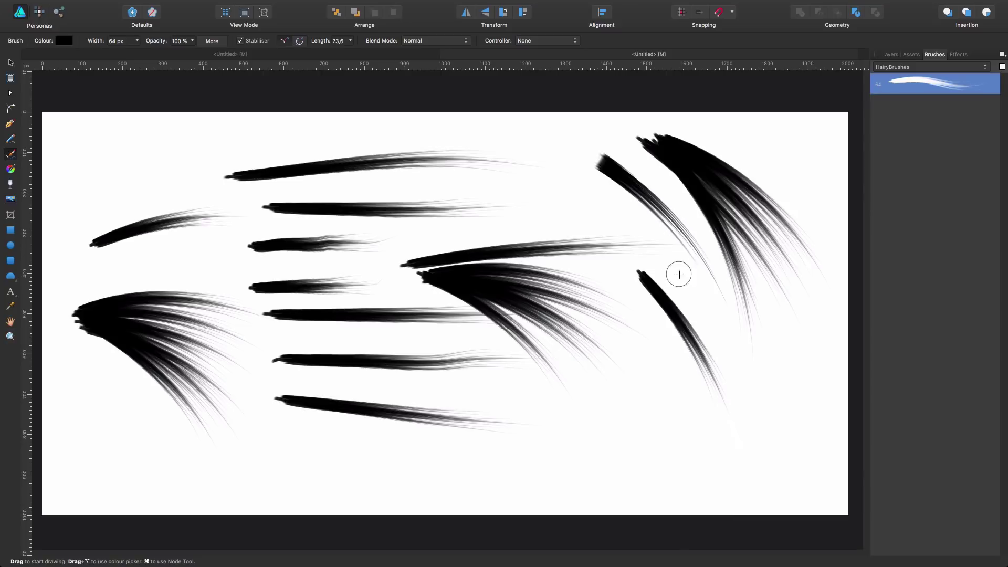
pyautogui.moveTo(638, 273)
pyautogui.mouseDown()
pyautogui.moveTo(671, 313)
pyautogui.moveTo(698, 387)
pyautogui.mouseUp()
pyautogui.moveTo(646, 270); pyautogui.dragTo(707, 337)
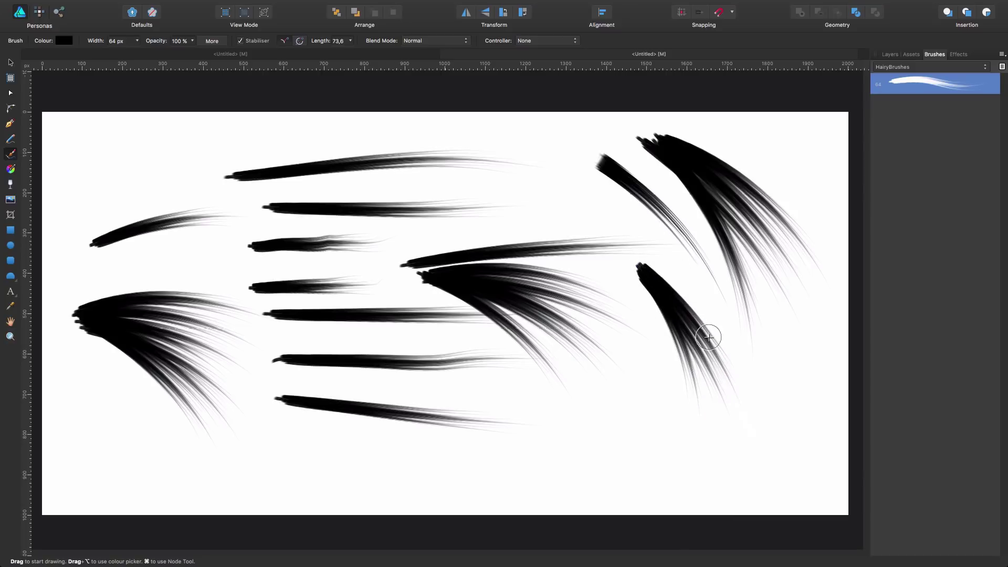
# Step: Widen the lower right fan with more overlapping hair strokes, spreading outward and straight down from its shared root
pyautogui.moveTo(649, 272); pyautogui.dragTo(770, 419)
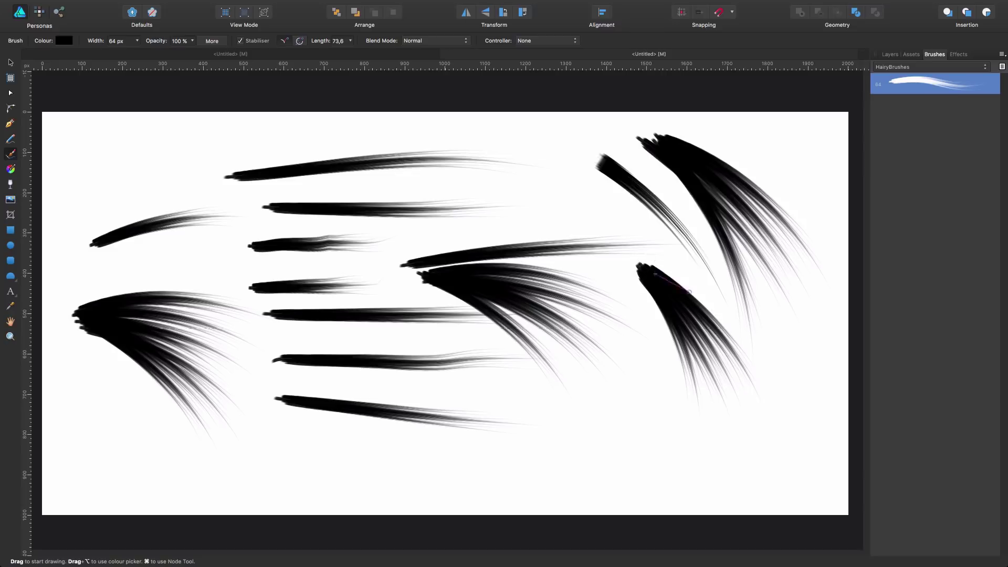
pyautogui.moveTo(643, 266); pyautogui.dragTo(801, 430)
pyautogui.moveTo(641, 273)
pyautogui.mouseDown()
pyautogui.moveTo(673, 450)
pyautogui.moveTo(628, 443)
pyautogui.moveTo(615, 472)
pyautogui.moveTo(657, 462)
pyautogui.moveTo(662, 485)
pyautogui.mouseUp()
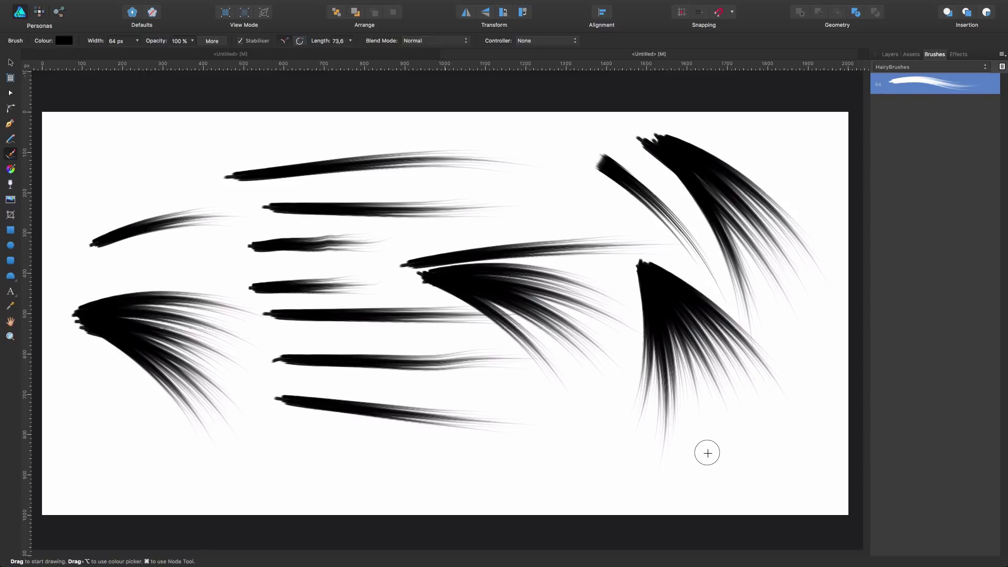
# Step: Select every painted stroke on the page and delete them all
pyautogui.press('v')
pyautogui.press('super+a')
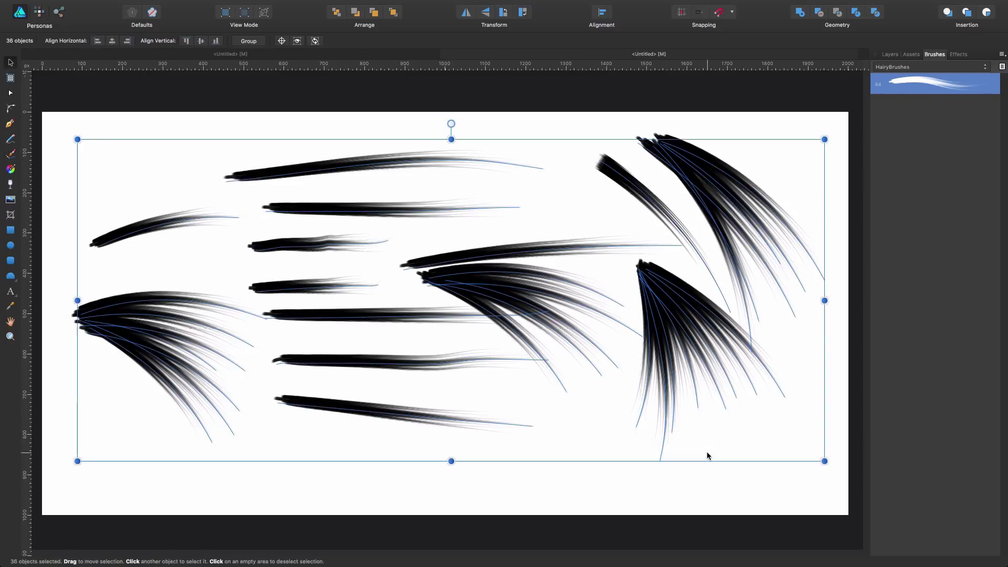
pyautogui.press('Delete')
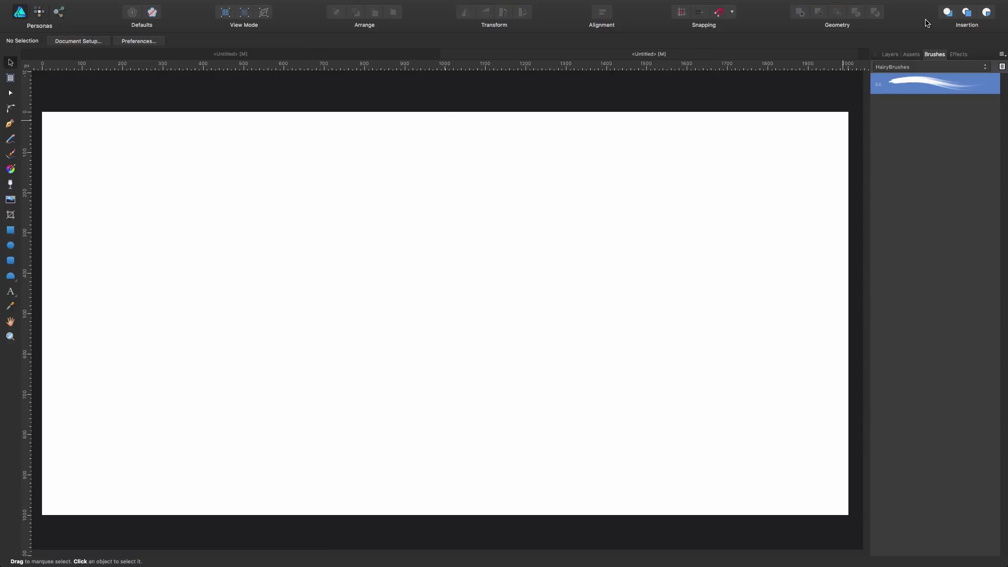
# Step: Paint one black curved stroke across the page's upper left area with the 381.5 px brush from the Brushes category
pyautogui.click(935, 68)
pyautogui.scroll(3, 935, 68)
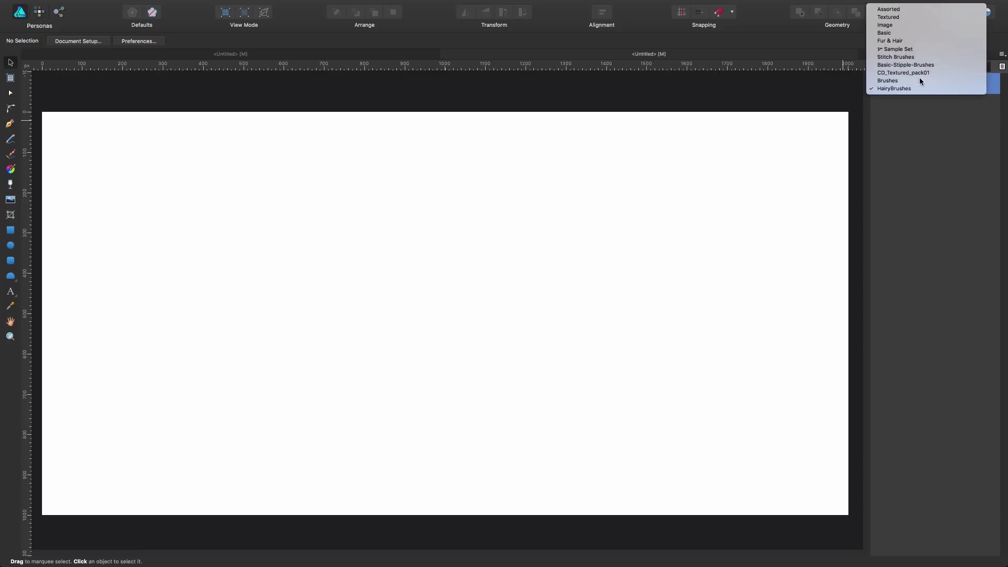
pyautogui.click(905, 81)
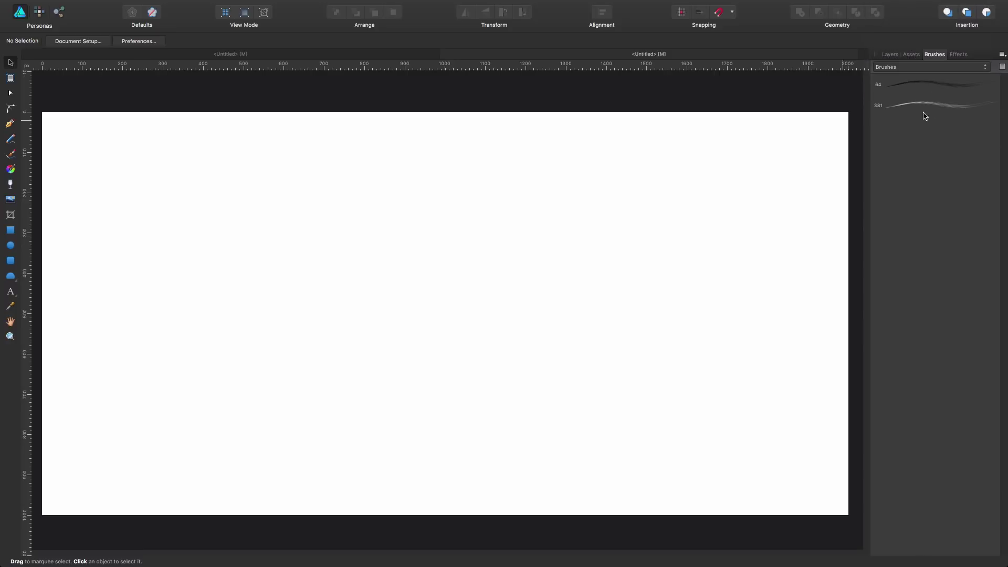
pyautogui.click(919, 86)
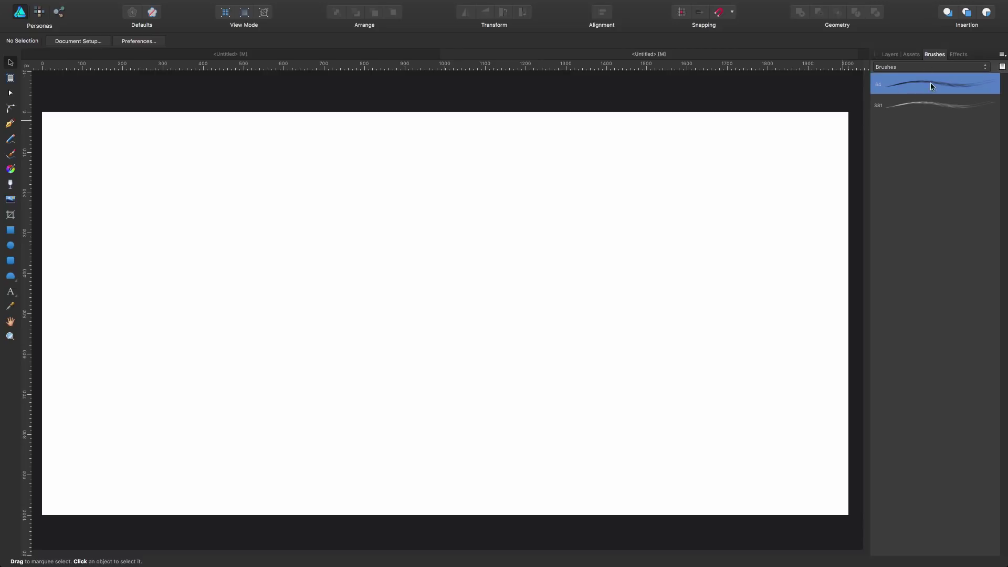
pyautogui.click(907, 107)
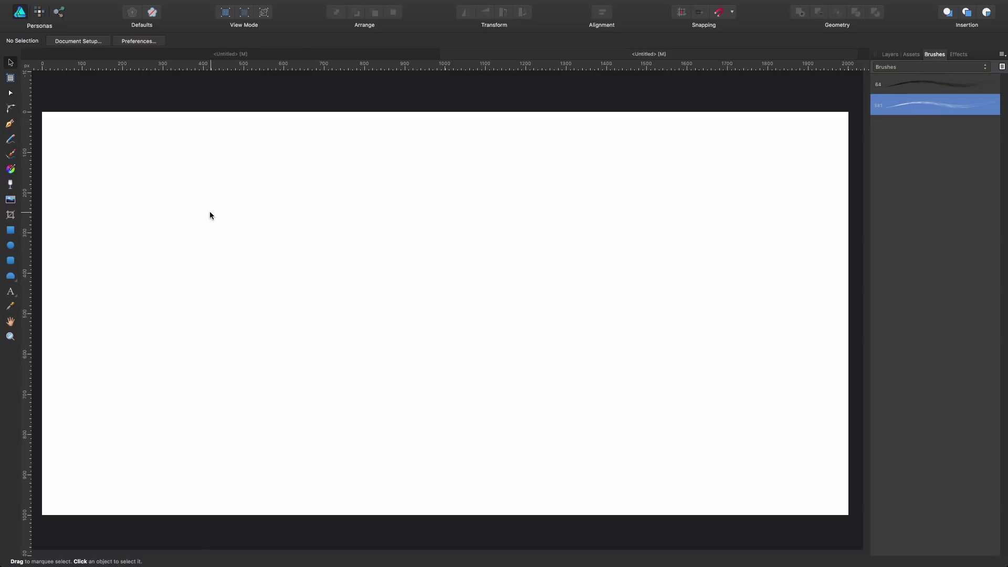
pyautogui.press('b')
pyautogui.moveTo(84, 184); pyautogui.dragTo(407, 349)
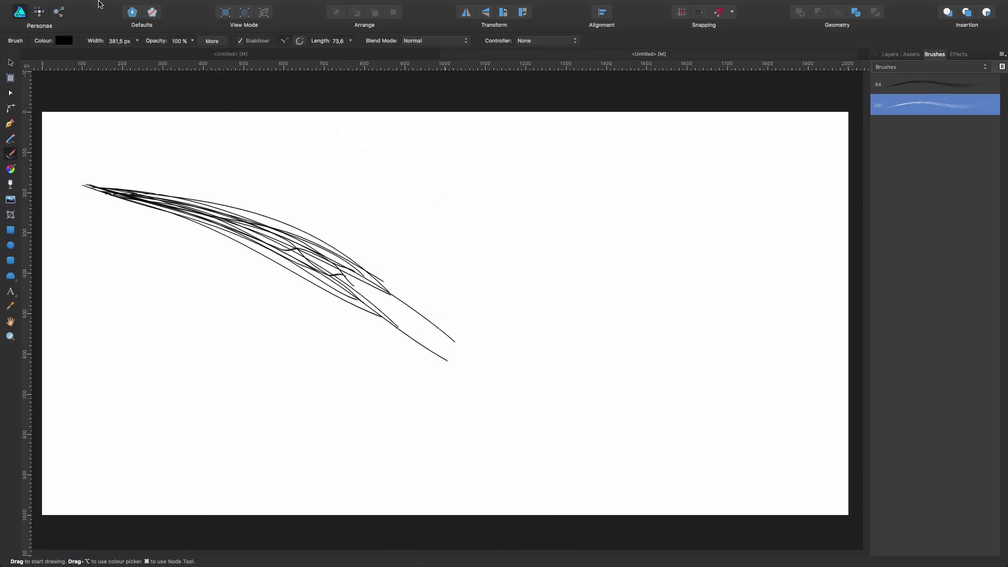
# Step: Set the brush colour to pure red (H 0, S 100, L 50) and paint a matching curved stroke beside the black one
pyautogui.click(64, 41)
pyautogui.moveTo(127, 121); pyautogui.dragTo(167, 124)
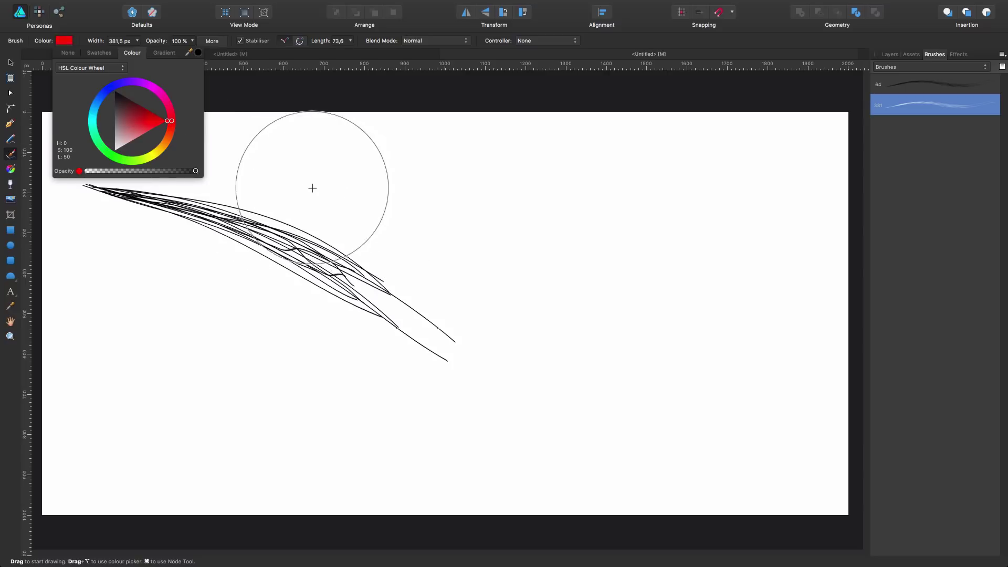
pyautogui.moveTo(223, 185)
pyautogui.mouseDown()
pyautogui.moveTo(422, 228)
pyautogui.moveTo(612, 376)
pyautogui.mouseUp()
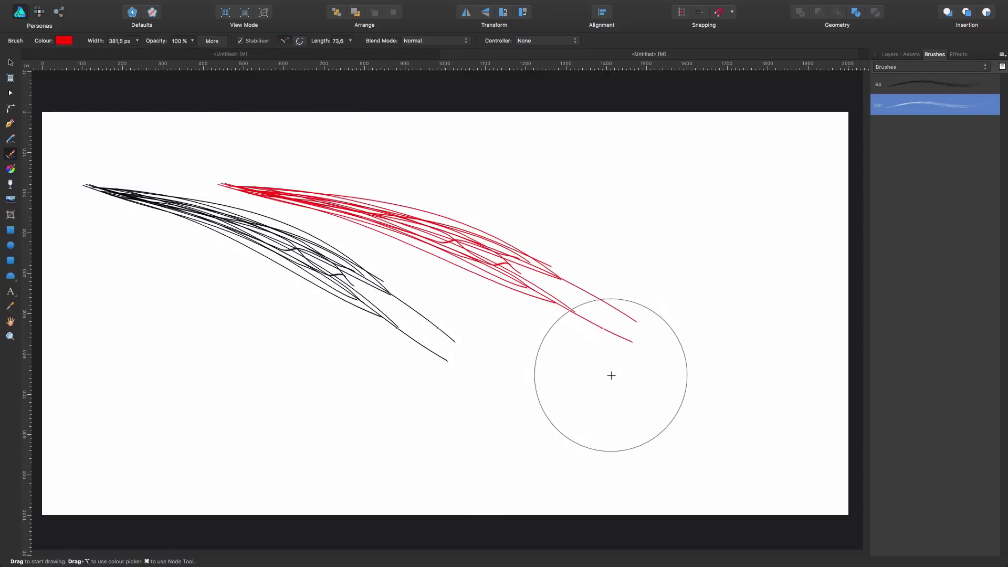
# Step: Recolour the existing black brush stroke to magenta
pyautogui.press('v')
pyautogui.click(218, 216)
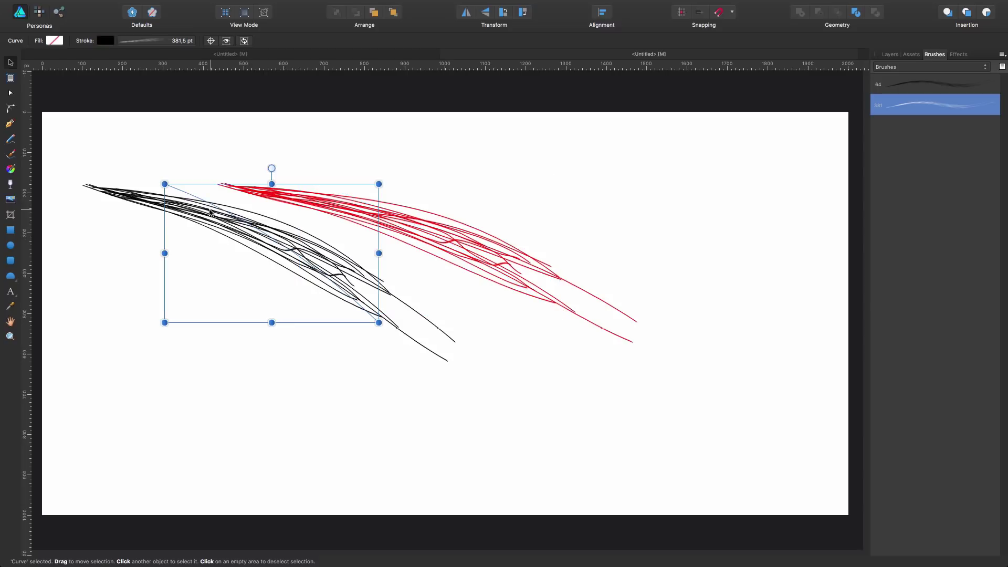
pyautogui.moveTo(74, 163)
pyautogui.mouseDown()
pyautogui.moveTo(546, 463)
pyautogui.moveTo(500, 433)
pyautogui.mouseUp()
pyautogui.click(107, 41)
pyautogui.click(198, 83)
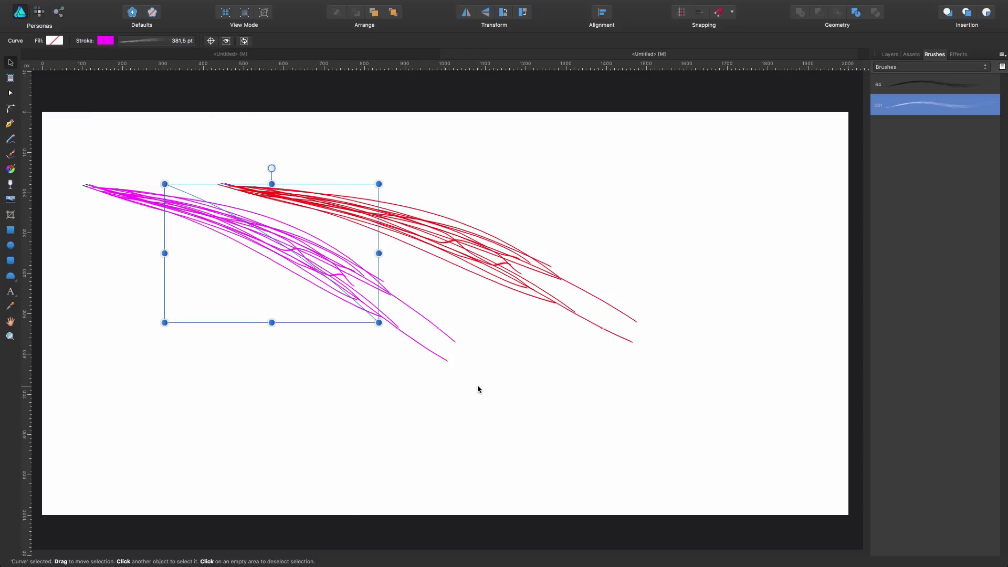
# Step: Delete both coloured strokes and paint a fan of curved strokes with the 64 px brush from the Brushes category
pyautogui.moveTo(678, 409); pyautogui.dragTo(36, 92)
pyautogui.press('Delete')
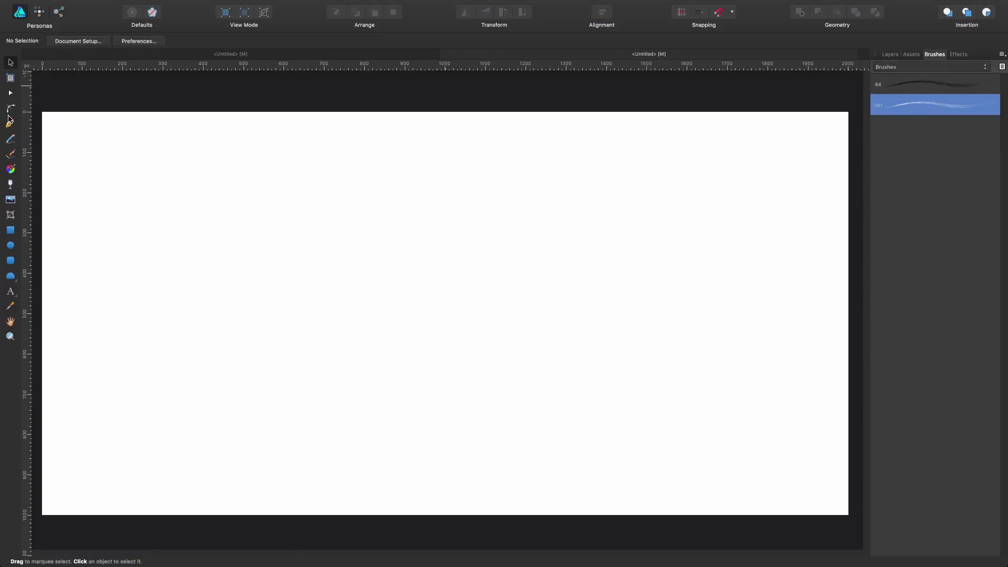
pyautogui.click(943, 87)
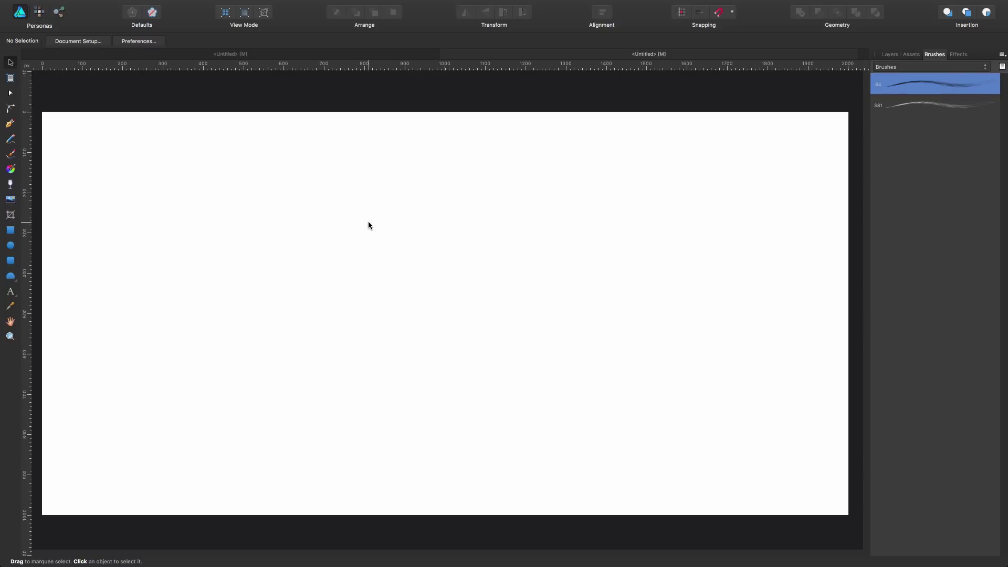
pyautogui.press('b')
pyautogui.moveTo(165, 208)
pyautogui.mouseDown()
pyautogui.moveTo(229, 230)
pyautogui.moveTo(410, 372)
pyautogui.mouseUp()
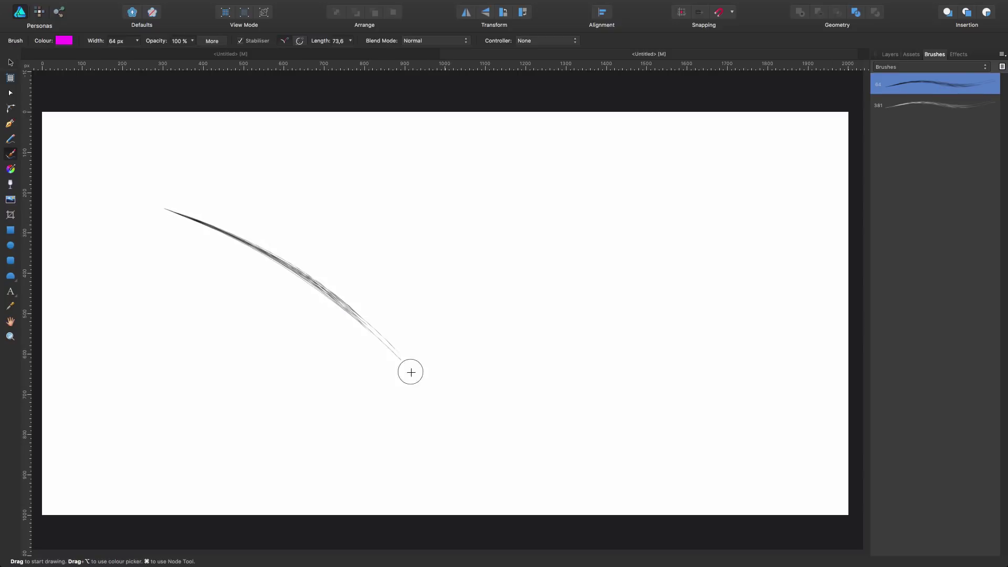
pyautogui.moveTo(167, 212)
pyautogui.mouseDown()
pyautogui.moveTo(219, 226)
pyautogui.moveTo(385, 326)
pyautogui.mouseUp()
pyautogui.moveTo(180, 220)
pyautogui.mouseDown()
pyautogui.moveTo(433, 336)
pyautogui.moveTo(446, 313)
pyautogui.moveTo(469, 332)
pyautogui.moveTo(504, 325)
pyautogui.mouseUp()
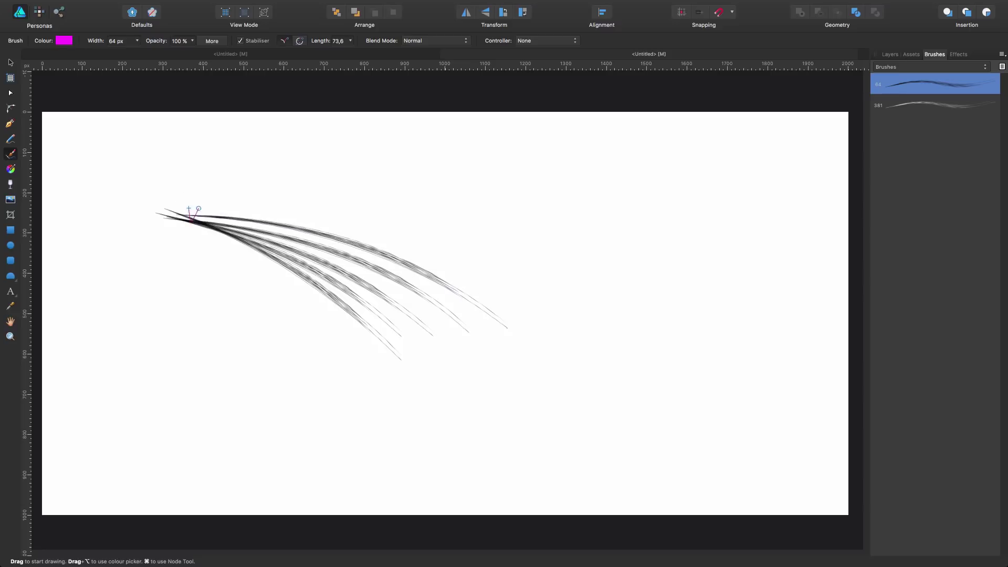
pyautogui.moveTo(198, 208); pyautogui.dragTo(544, 328)
pyautogui.moveTo(168, 216)
pyautogui.mouseDown()
pyautogui.moveTo(386, 412)
pyautogui.moveTo(337, 443)
pyautogui.moveTo(392, 432)
pyautogui.mouseUp()
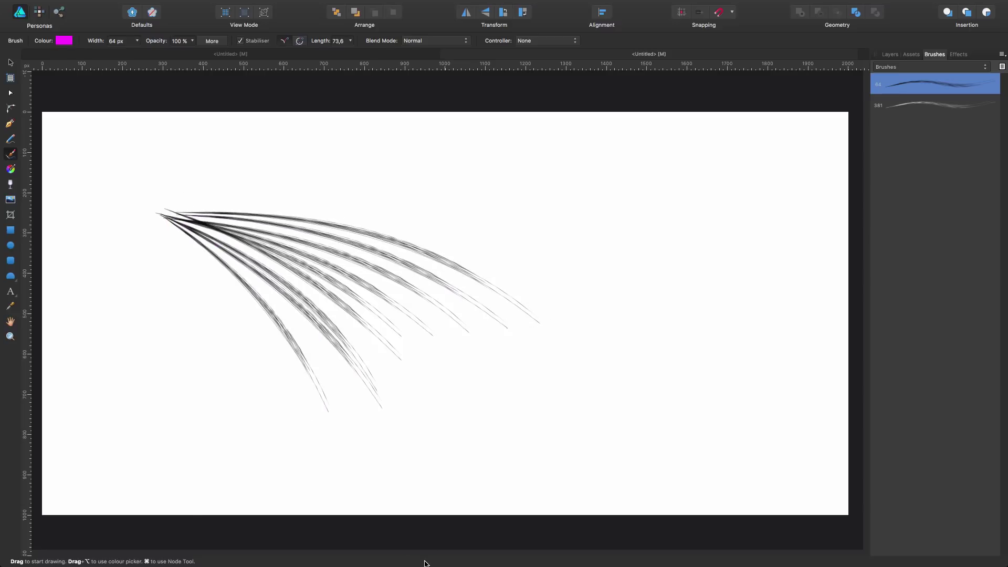
# Step: Try to recolour the last stroke of the fan by setting its stroke colour to a darker purple
pyautogui.press('v')
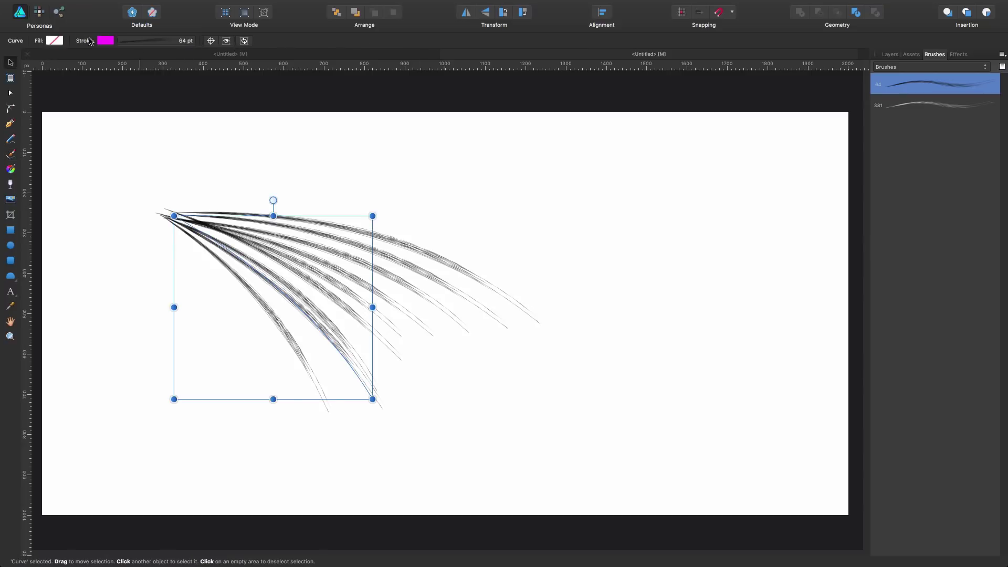
pyautogui.click(105, 40)
pyautogui.click(166, 114)
pyautogui.moveTo(167, 116)
pyautogui.mouseDown()
pyautogui.moveTo(187, 128)
pyautogui.moveTo(173, 113)
pyautogui.mouseUp()
pyautogui.click(435, 192)
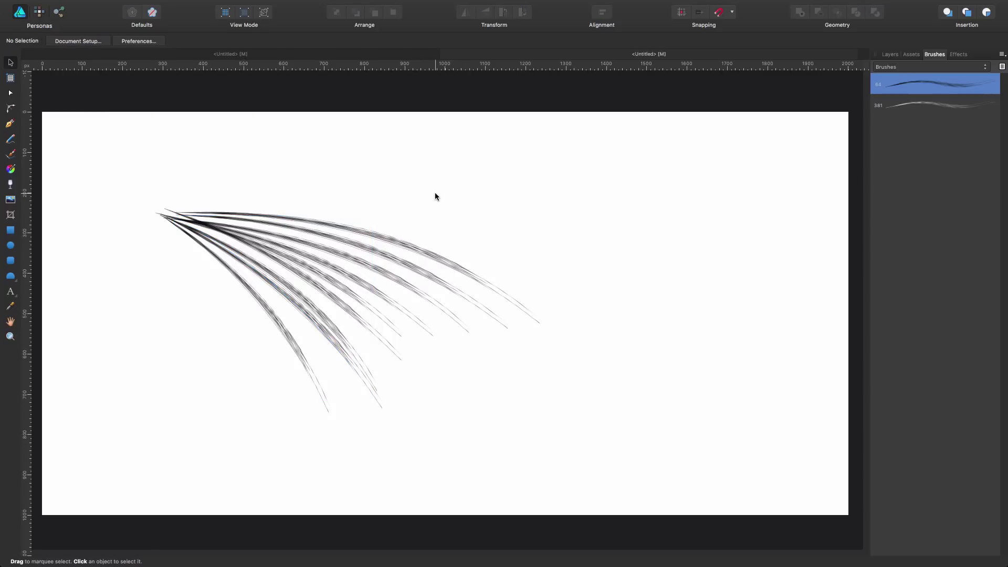
# Step: Paint a second, wider fan of four long curved strokes in the middle of the page with the purple colour
pyautogui.press('b')
pyautogui.moveTo(341, 174)
pyautogui.mouseDown()
pyautogui.moveTo(522, 254)
pyautogui.moveTo(647, 372)
pyautogui.moveTo(662, 334)
pyautogui.moveTo(481, 199)
pyautogui.moveTo(720, 338)
pyautogui.mouseUp()
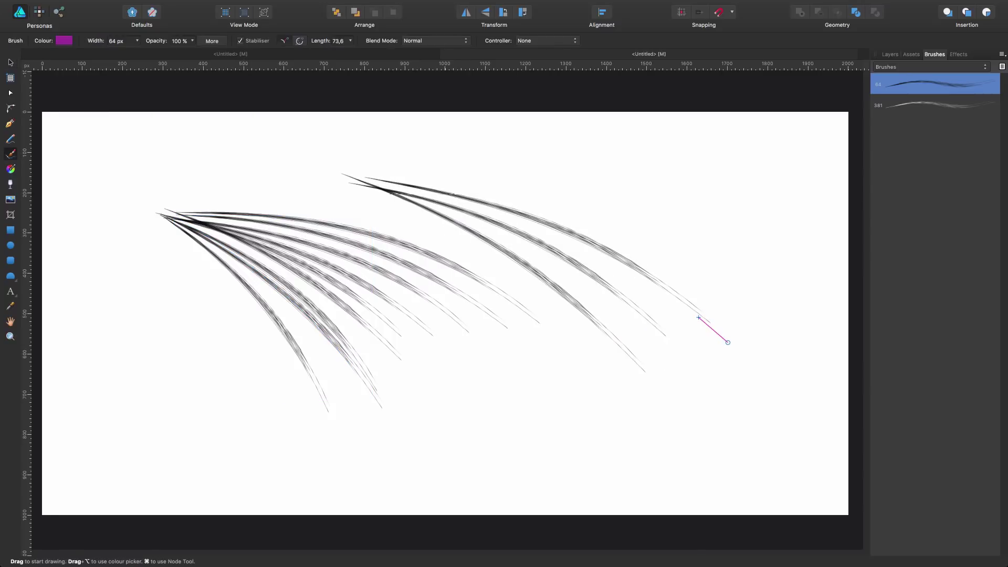
pyautogui.moveTo(335, 180)
pyautogui.mouseDown()
pyautogui.moveTo(624, 453)
pyautogui.moveTo(626, 488)
pyautogui.mouseUp()
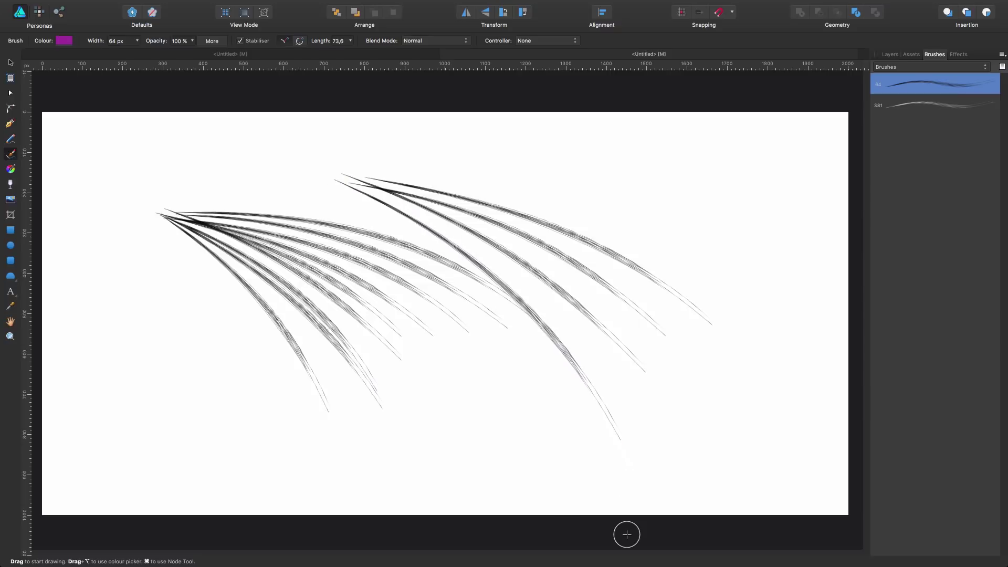
# Step: Select both fans of strokes together and delete them
pyautogui.press('v')
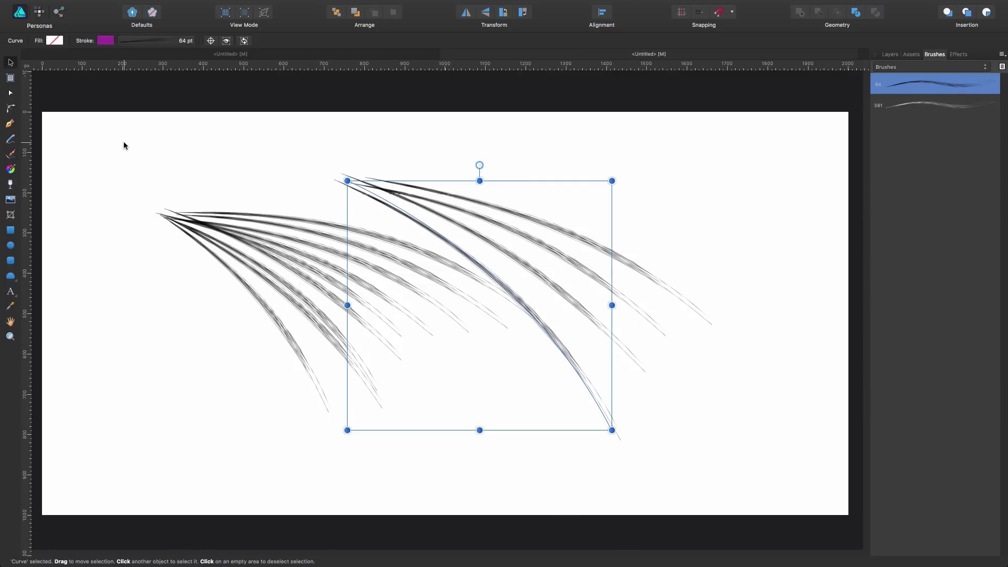
pyautogui.moveTo(124, 142)
pyautogui.mouseDown()
pyautogui.moveTo(749, 409)
pyautogui.moveTo(777, 467)
pyautogui.mouseUp()
pyautogui.press('Delete')
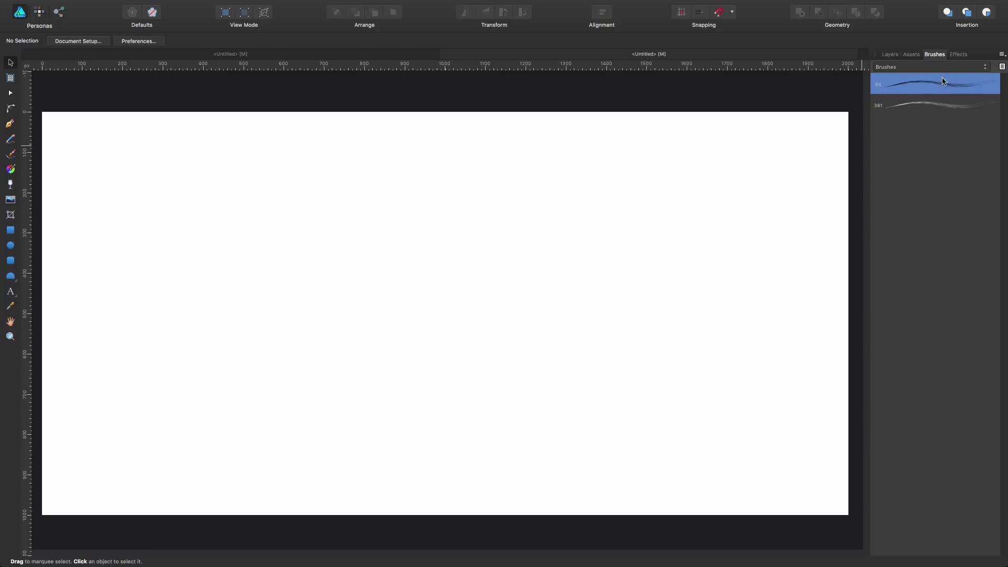
# Step: Open HairyBrush from the HairyBrushes category for editing and set its width to 526.3 px and size variance to 4%
pyautogui.click(926, 67)
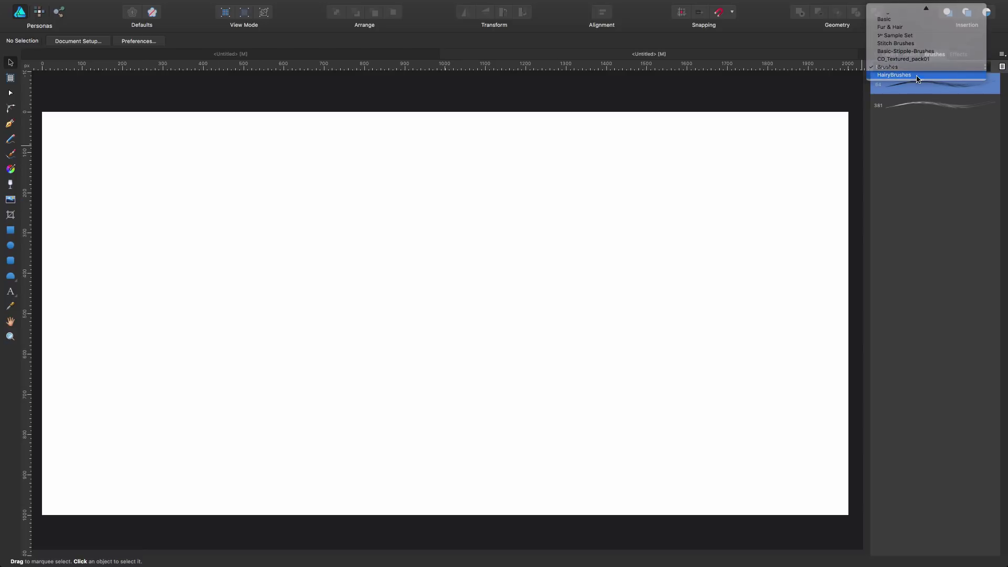
pyautogui.click(925, 72)
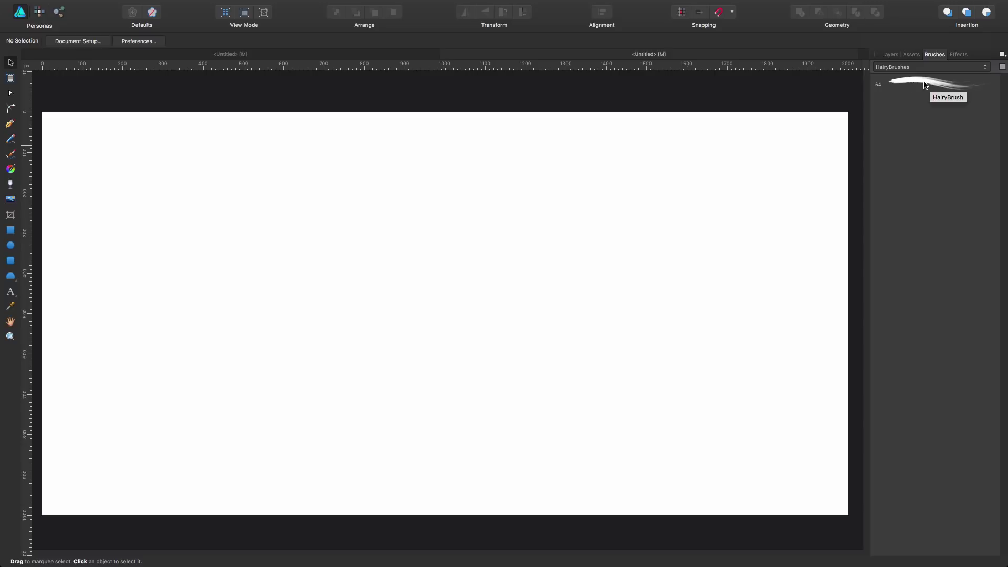
pyautogui.doubleClick(923, 83)
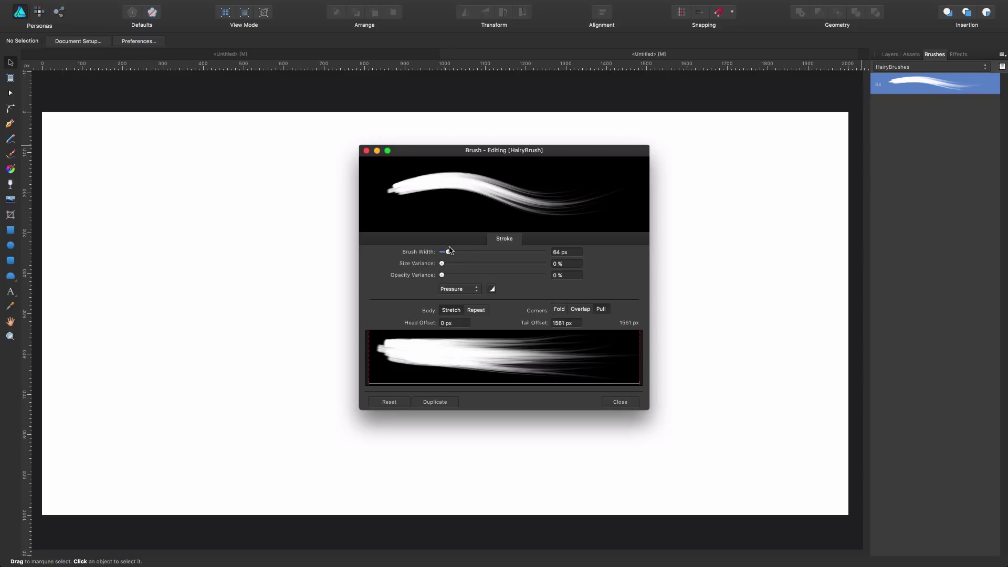
pyautogui.moveTo(448, 252)
pyautogui.mouseDown()
pyautogui.moveTo(496, 256)
pyautogui.moveTo(449, 264)
pyautogui.moveTo(545, 266)
pyautogui.moveTo(446, 264)
pyautogui.moveTo(479, 283)
pyautogui.moveTo(456, 293)
pyautogui.mouseUp()
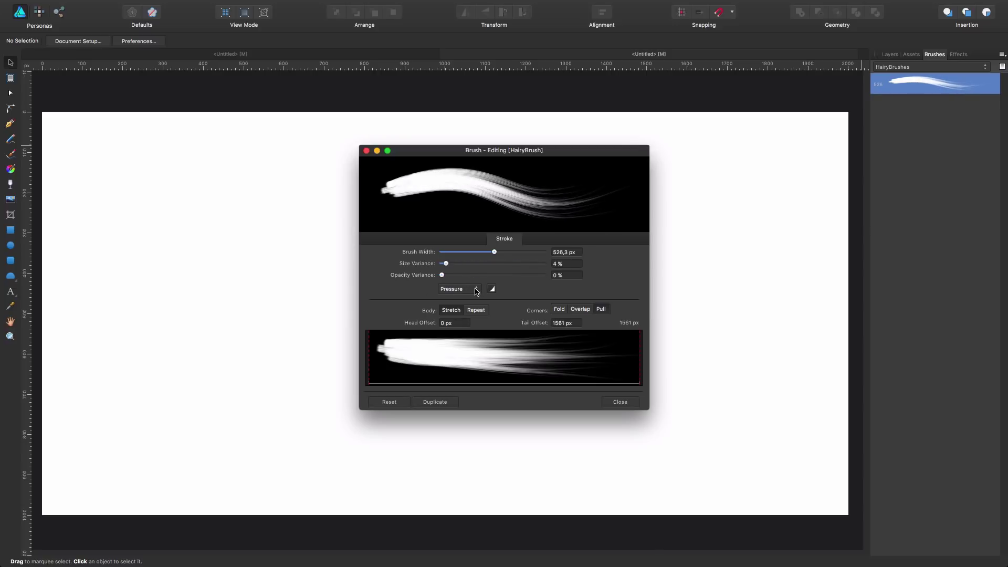
# Step: Review the brush's controller options, including None, Velocity and Velocity (Inverse), and keep Pressure
pyautogui.click(477, 290)
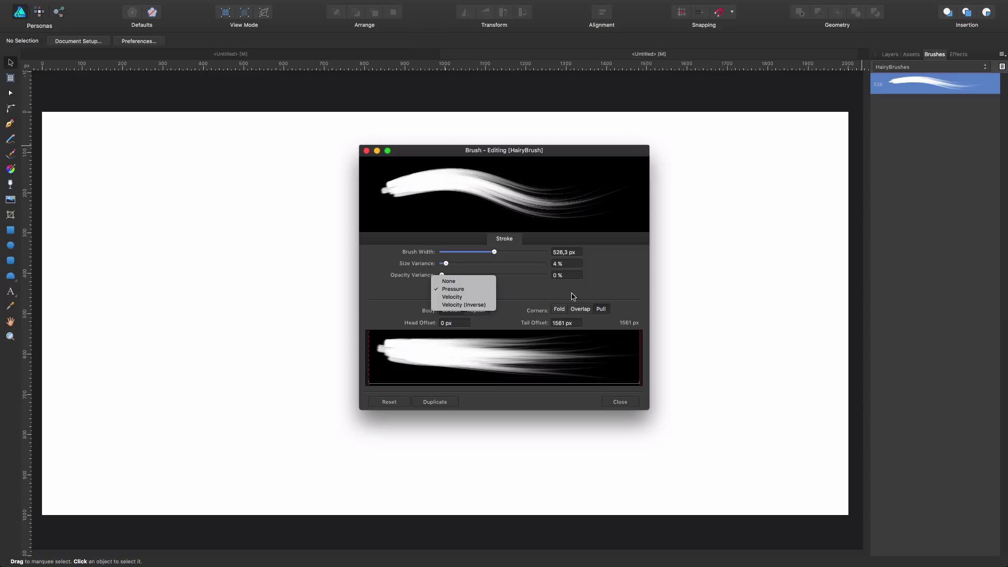
pyautogui.click(440, 288)
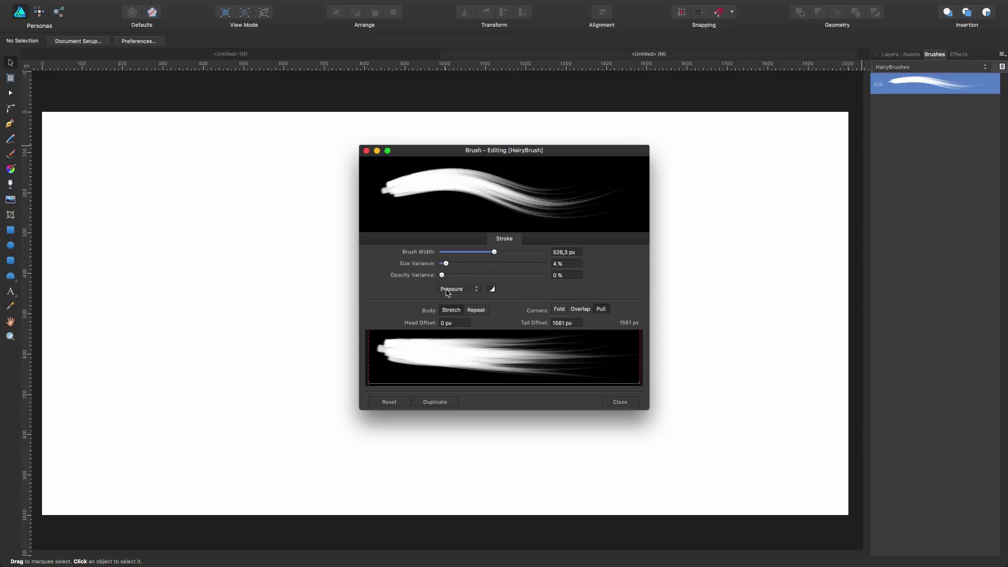
pyautogui.click(447, 290)
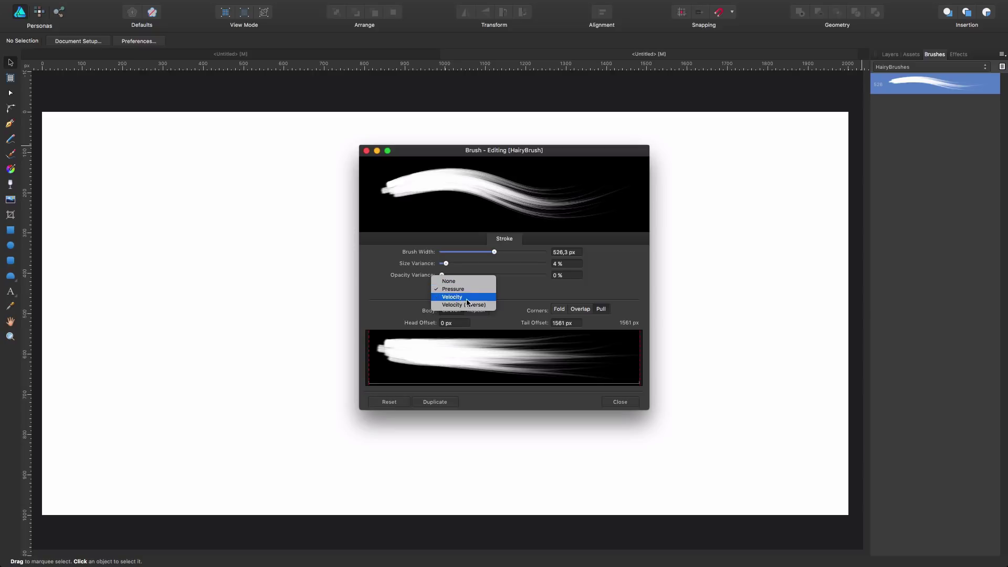
pyautogui.click(494, 314)
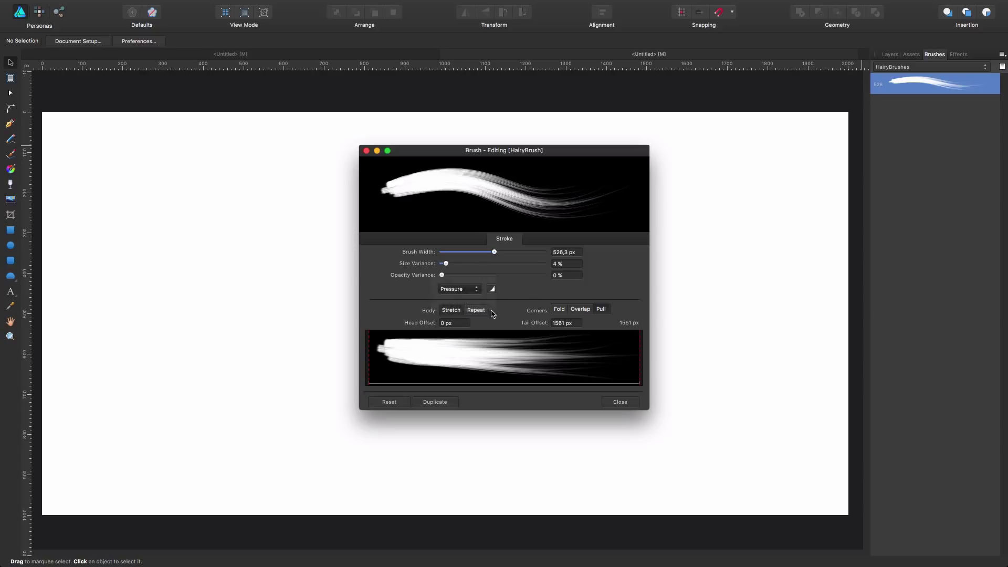
# Step: Apply the fourth standard profile, a convex curve, to the brush's pressure response and set the head offset to 189 px
pyautogui.click(492, 289)
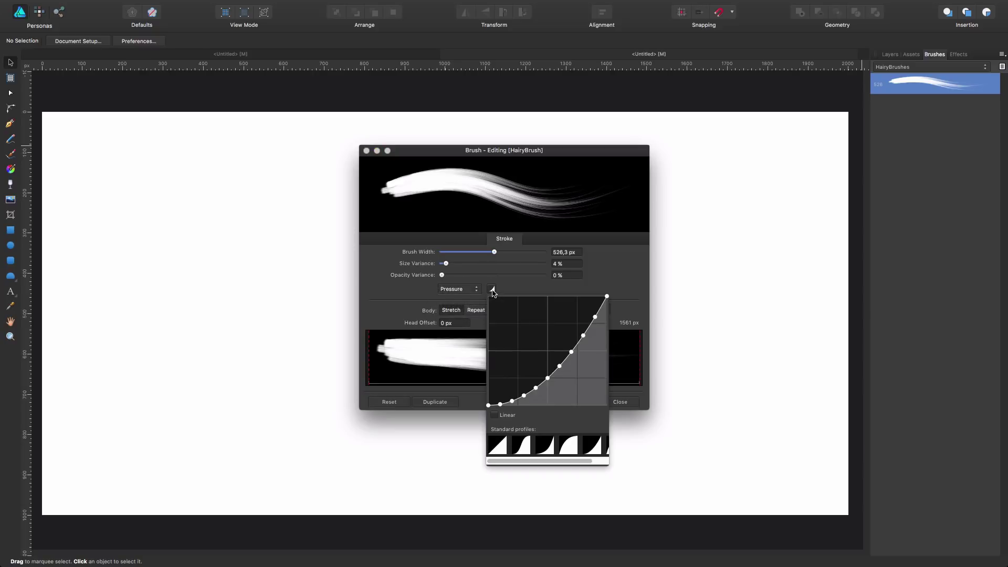
pyautogui.click(568, 445)
pyautogui.click(619, 279)
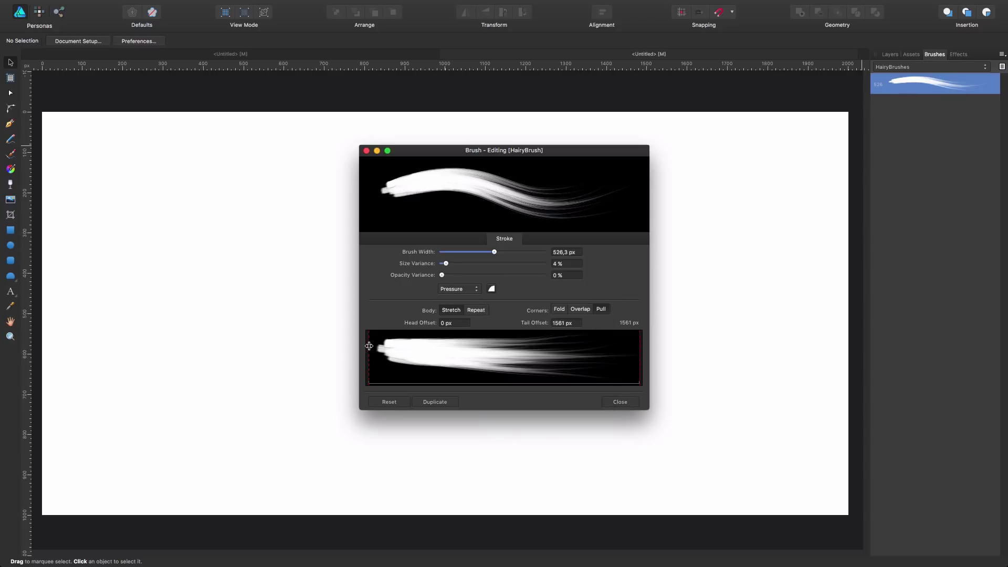
pyautogui.moveTo(370, 346); pyautogui.dragTo(401, 343)
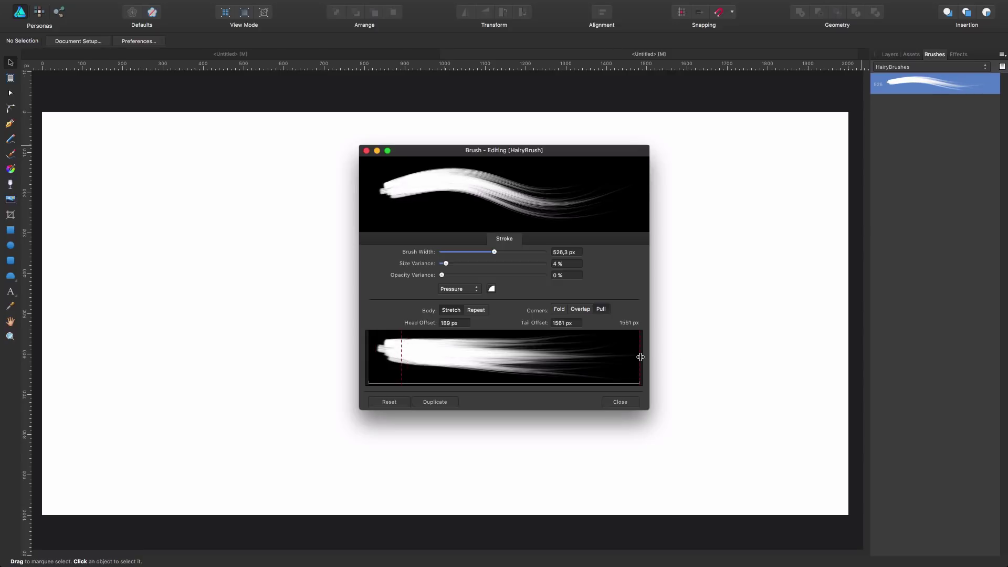
# Step: Set HairyBrush's tail offset to 476 px and close the brush editor
pyautogui.moveTo(640, 357)
pyautogui.mouseDown()
pyautogui.moveTo(480, 356)
pyautogui.moveTo(490, 355)
pyautogui.mouseUp()
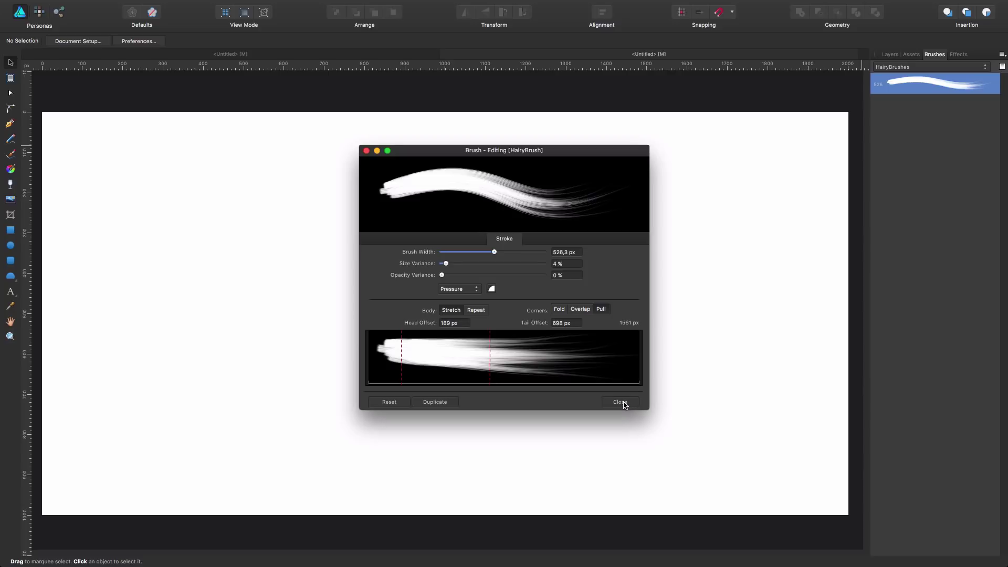
pyautogui.moveTo(490, 355); pyautogui.dragTo(452, 356)
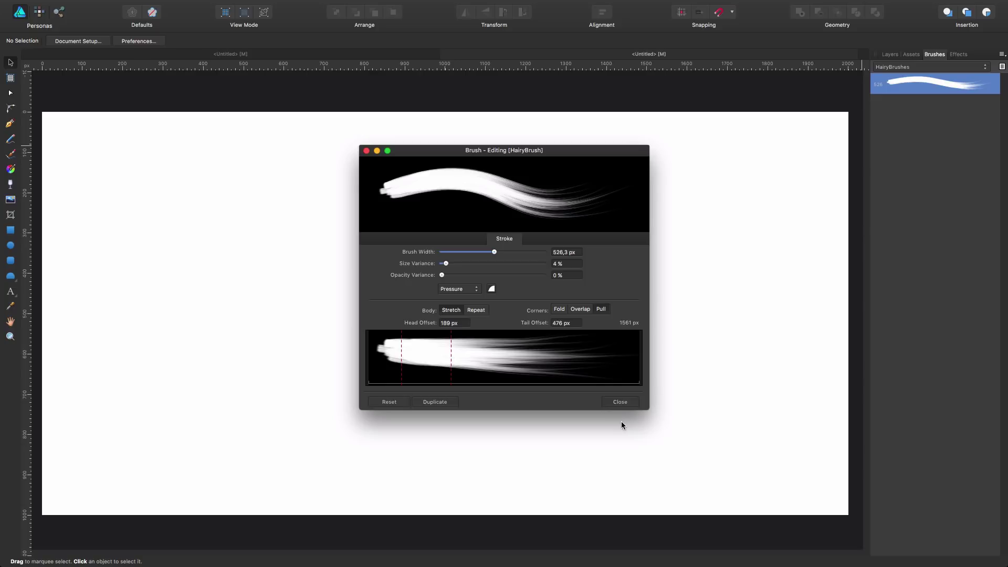
pyautogui.click(619, 404)
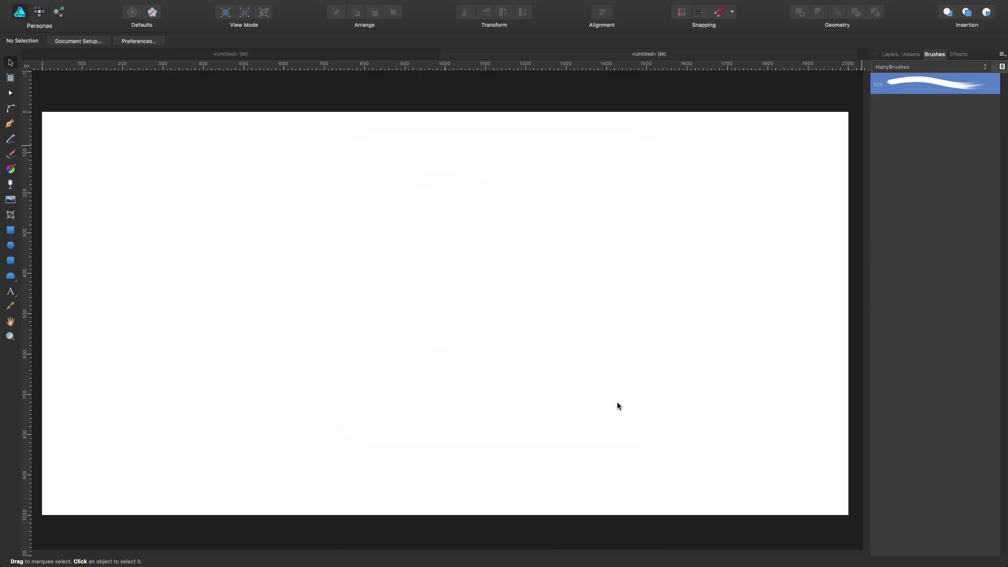
# Step: Paint a long diagonal stroke sloping down across the blank page with the brush reduced to 103.6 px wide
pyautogui.press('b')
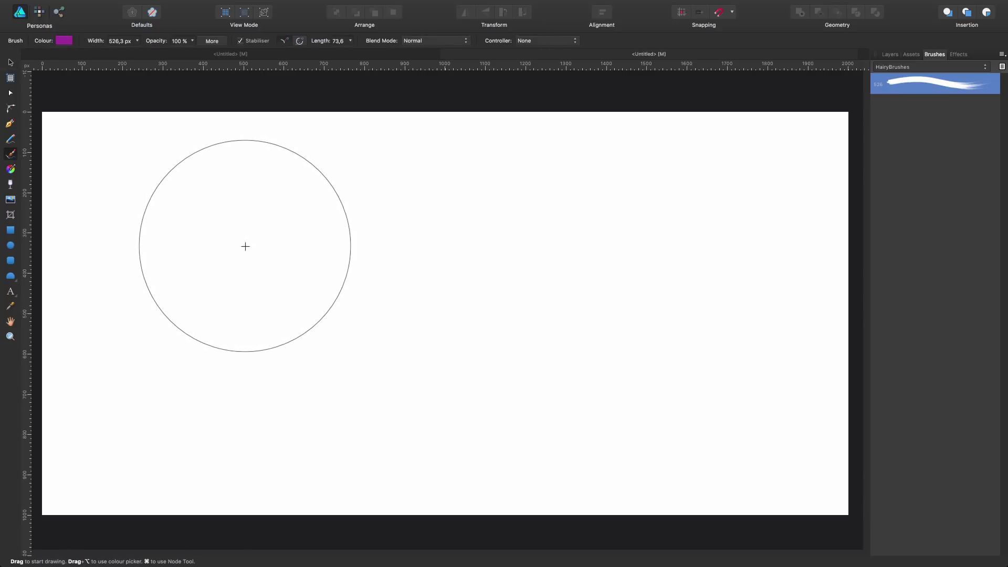
pyautogui.press('[')
pyautogui.press('[')
pyautogui.press('[')
pyautogui.press('[')
pyautogui.press('[')
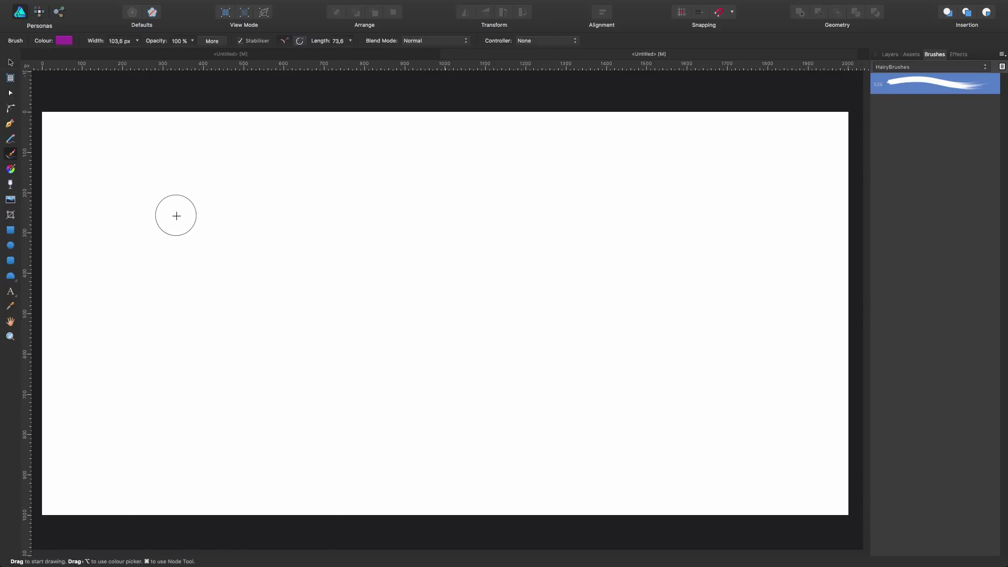
pyautogui.moveTo(170, 211); pyautogui.dragTo(748, 350)
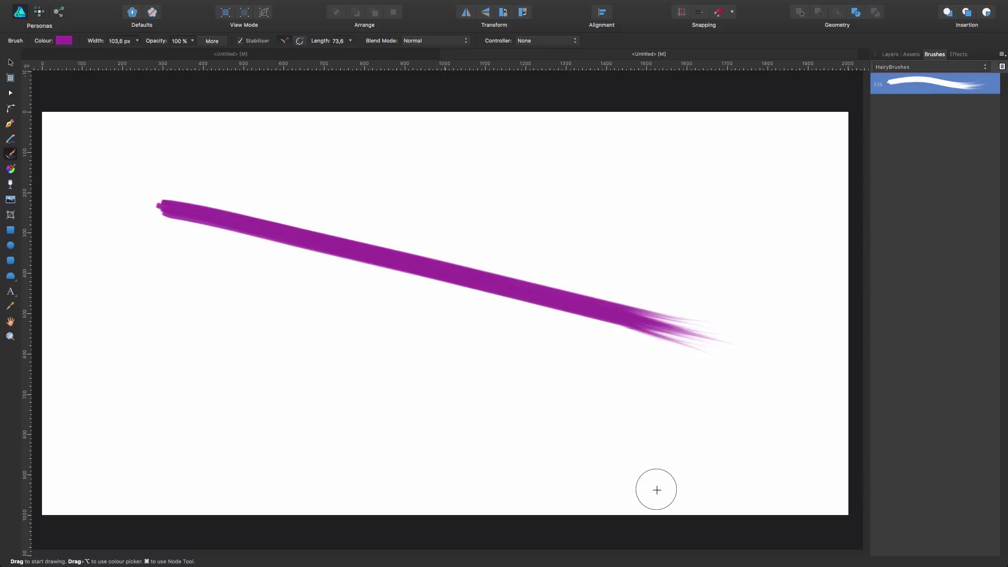
# Step: Reshape the stroke into a wave by raising its middle node and pulling the second node's curve handle downward
pyautogui.press('a')
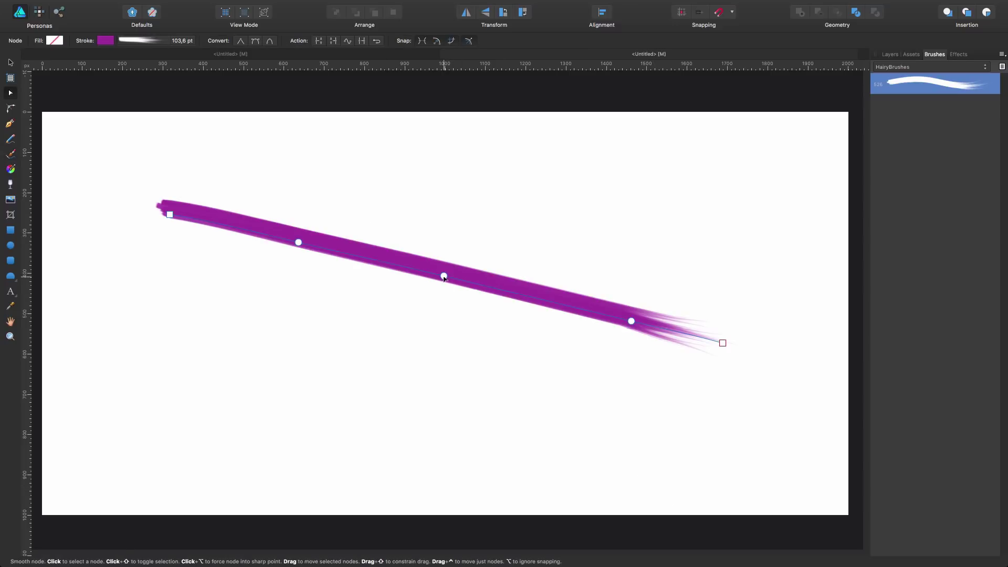
pyautogui.moveTo(444, 276); pyautogui.dragTo(450, 226)
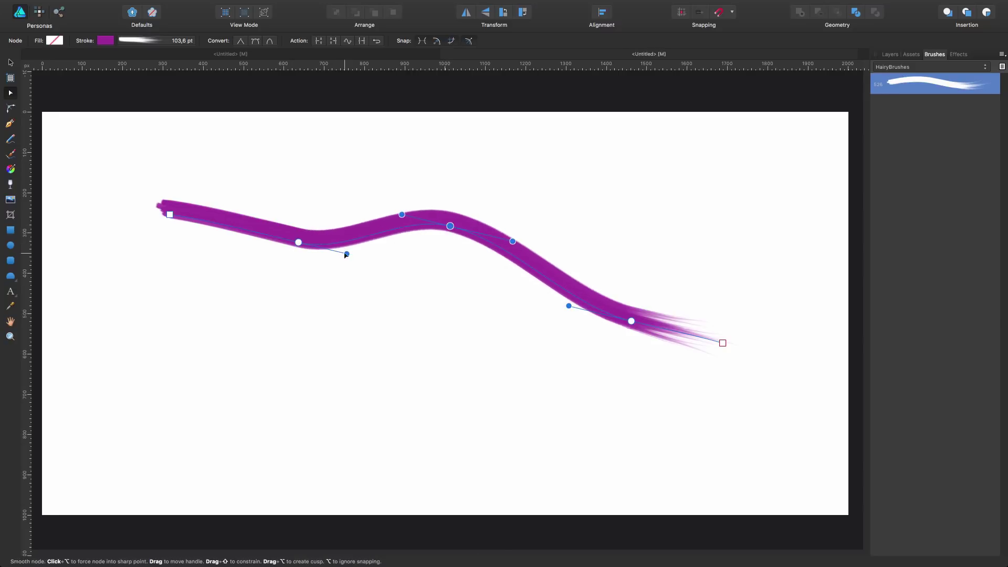
pyautogui.moveTo(347, 253); pyautogui.dragTo(317, 327)
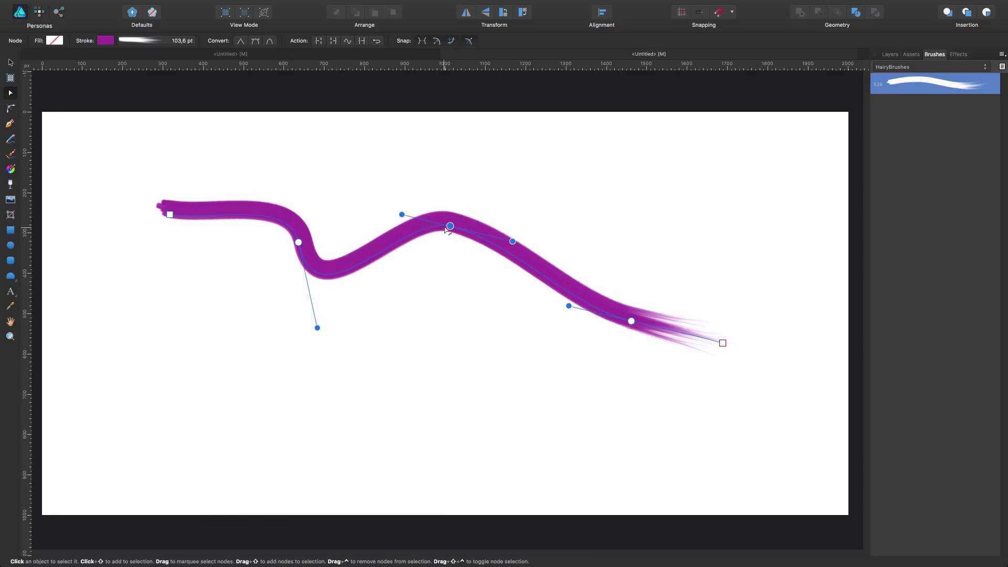
pyautogui.moveTo(446, 229); pyautogui.dragTo(461, 200)
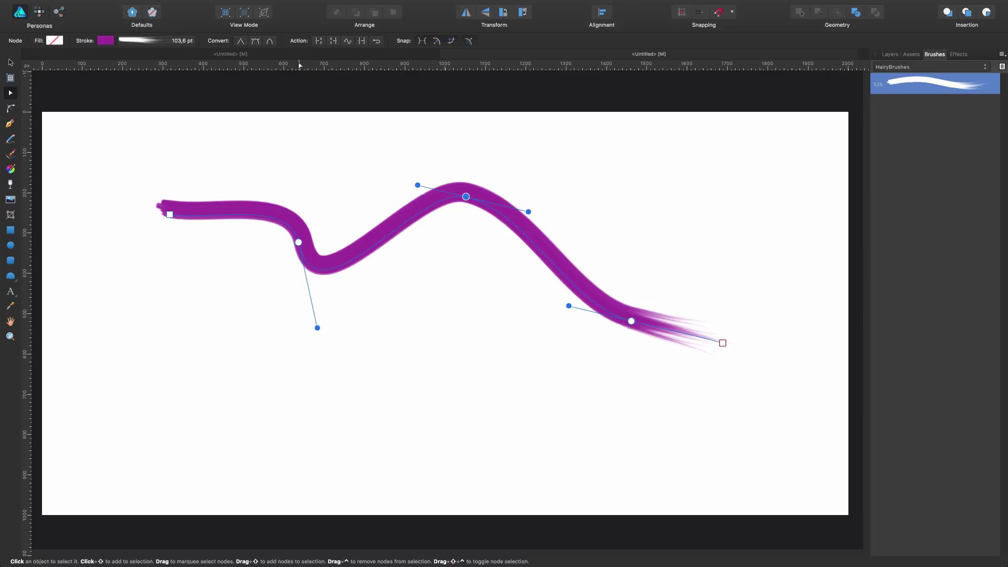
# Step: Paint a dense fan of overlapping hair strokes at 103.6 px around the wavy stroke, curving out across the page
pyautogui.press('b')
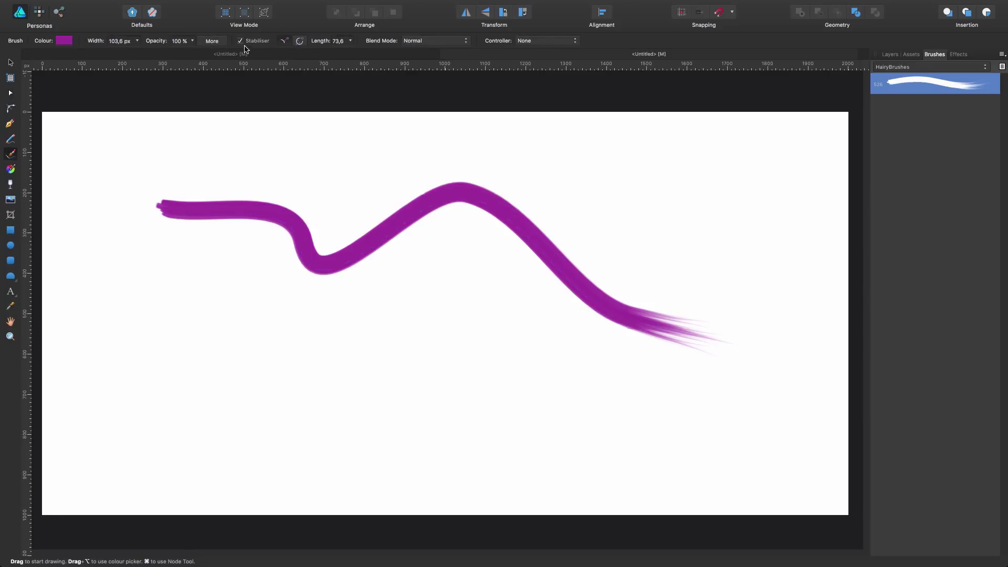
pyautogui.moveTo(138, 303)
pyautogui.mouseDown()
pyautogui.moveTo(332, 338)
pyautogui.moveTo(535, 410)
pyautogui.moveTo(528, 436)
pyautogui.mouseUp()
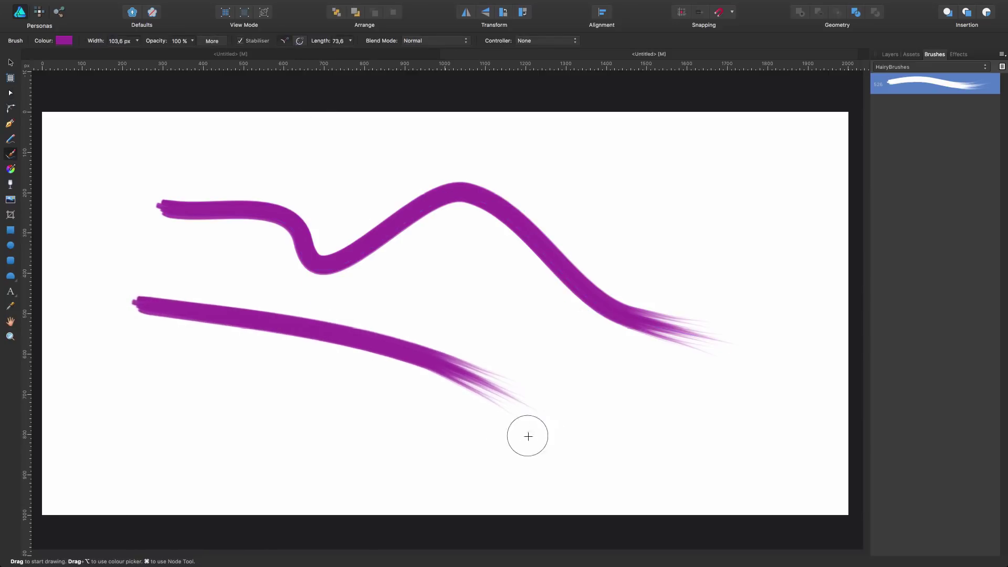
pyautogui.moveTo(129, 300); pyautogui.dragTo(471, 403)
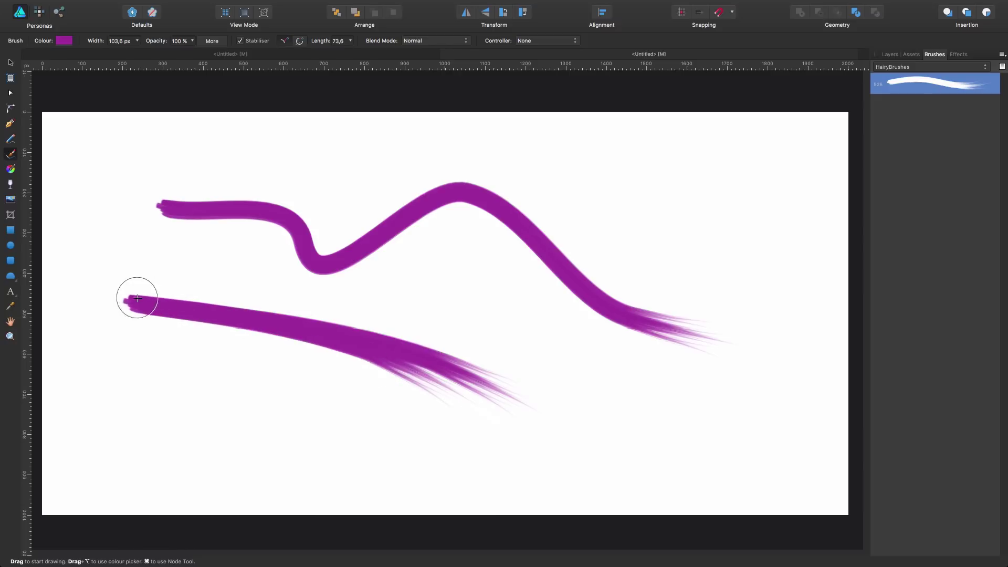
pyautogui.moveTo(126, 290)
pyautogui.mouseDown()
pyautogui.moveTo(385, 311)
pyautogui.moveTo(505, 365)
pyautogui.mouseUp()
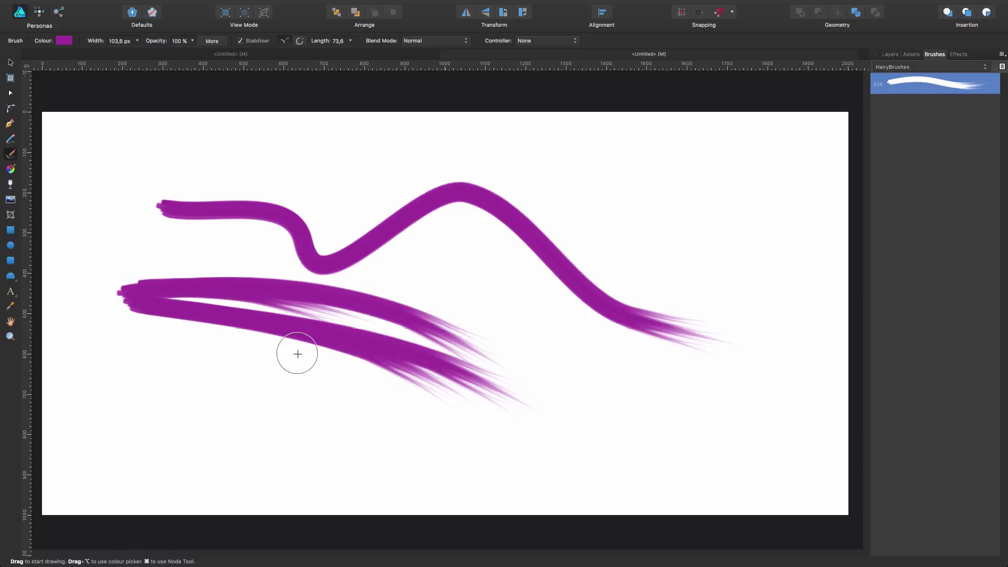
pyautogui.moveTo(125, 293)
pyautogui.mouseDown()
pyautogui.moveTo(331, 378)
pyautogui.moveTo(342, 401)
pyautogui.moveTo(277, 368)
pyautogui.moveTo(287, 399)
pyautogui.mouseUp()
pyautogui.moveTo(108, 293); pyautogui.dragTo(414, 392)
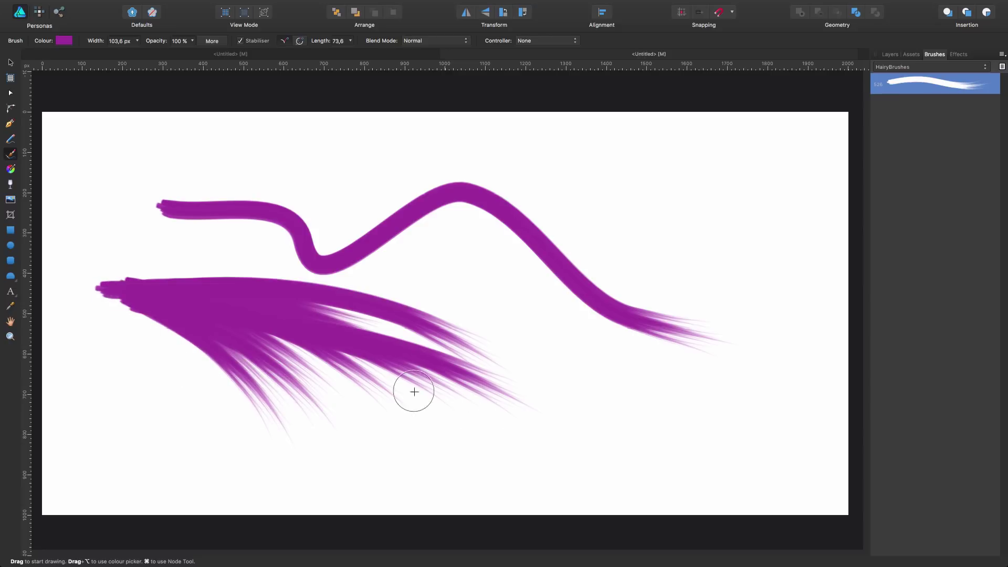
pyautogui.moveTo(131, 279)
pyautogui.mouseDown()
pyautogui.moveTo(322, 341)
pyautogui.moveTo(173, 287)
pyautogui.moveTo(399, 299)
pyautogui.moveTo(420, 273)
pyautogui.moveTo(525, 310)
pyautogui.moveTo(242, 247)
pyautogui.moveTo(546, 294)
pyautogui.mouseUp()
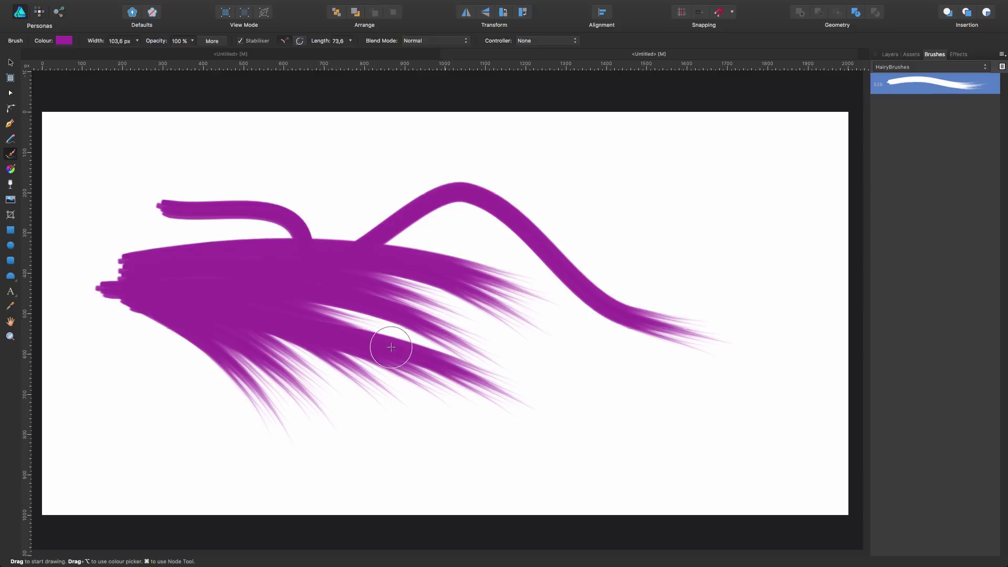
pyautogui.moveTo(129, 277)
pyautogui.mouseDown()
pyautogui.moveTo(495, 461)
pyautogui.moveTo(351, 366)
pyautogui.mouseUp()
pyautogui.moveTo(188, 296)
pyautogui.mouseDown()
pyautogui.moveTo(398, 434)
pyautogui.moveTo(383, 448)
pyautogui.moveTo(333, 441)
pyautogui.mouseUp()
pyautogui.moveTo(122, 290)
pyautogui.mouseDown()
pyautogui.moveTo(312, 443)
pyautogui.moveTo(288, 438)
pyautogui.mouseUp()
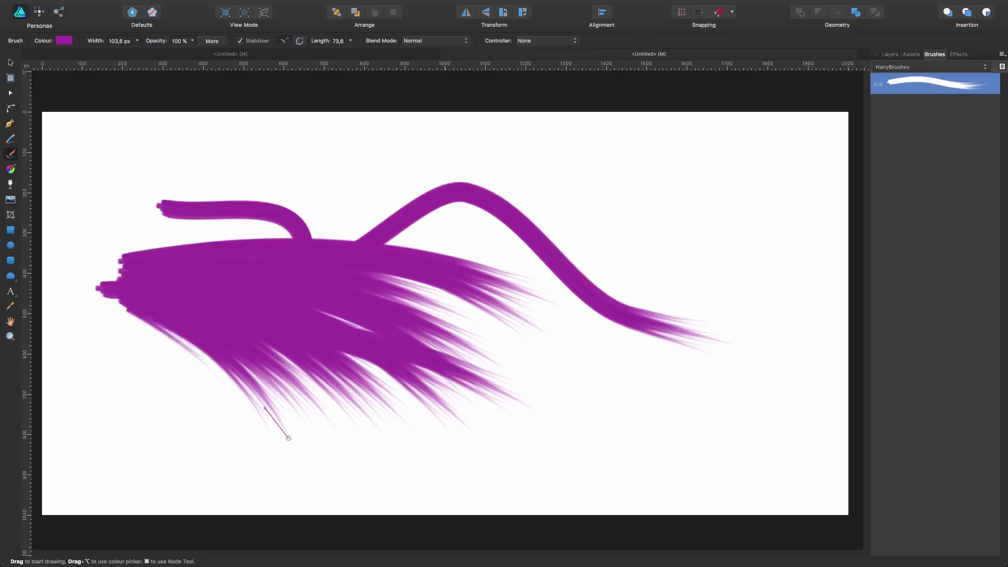
pyautogui.moveTo(100, 297)
pyautogui.mouseDown()
pyautogui.moveTo(246, 436)
pyautogui.moveTo(74, 276)
pyautogui.moveTo(546, 247)
pyautogui.mouseUp()
pyautogui.moveTo(113, 234); pyautogui.dragTo(568, 252)
pyautogui.moveTo(158, 203)
pyautogui.mouseDown()
pyautogui.moveTo(588, 258)
pyautogui.moveTo(683, 326)
pyautogui.mouseUp()
pyautogui.moveTo(152, 225)
pyautogui.mouseDown()
pyautogui.moveTo(247, 198)
pyautogui.moveTo(704, 289)
pyautogui.mouseUp()
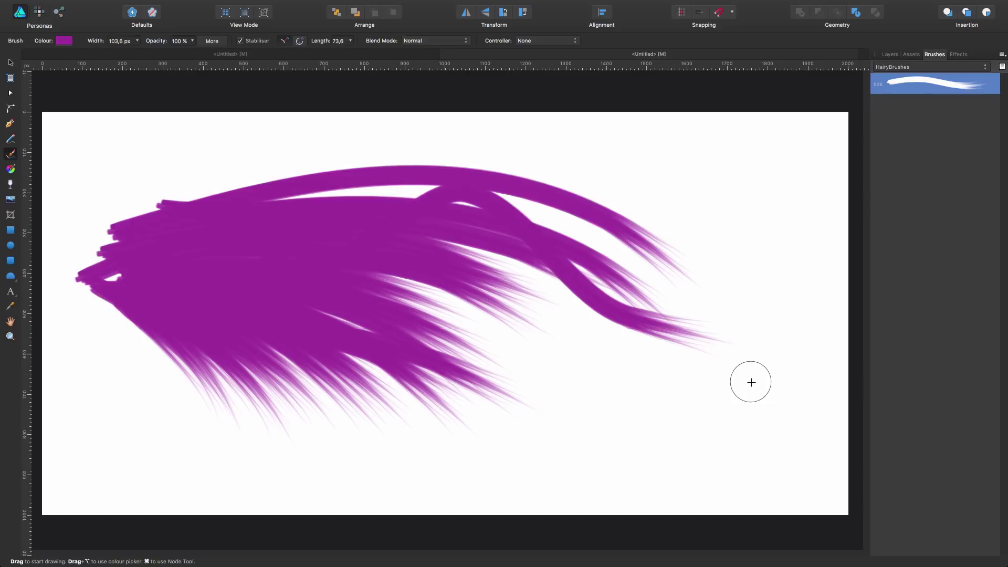
# Step: Select all the painted strokes on the page and delete them
pyautogui.press('v')
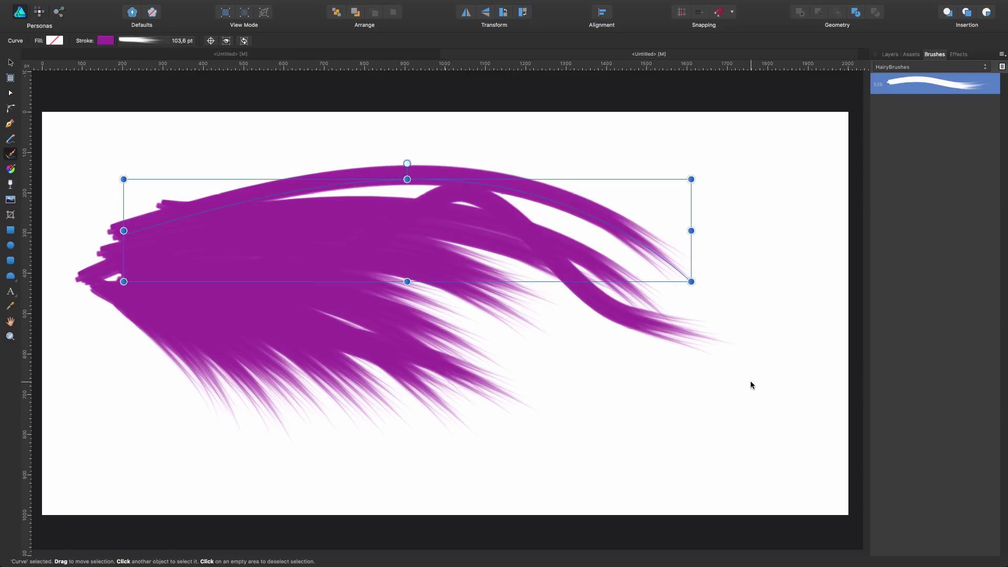
pyautogui.press('super+a')
pyautogui.press('Delete')
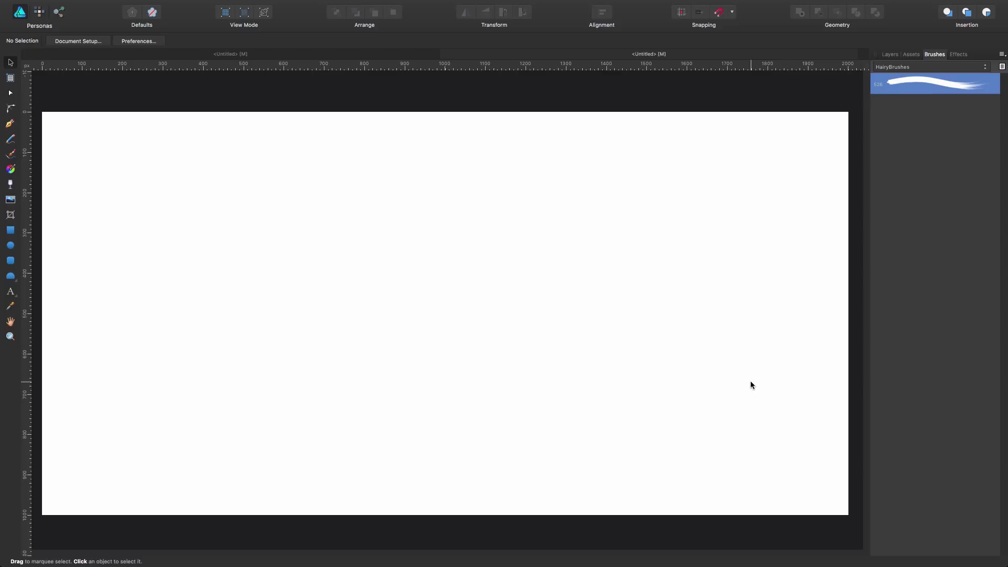
# Step: Edit HairyBrush to use a Repeat body with a 0 px head offset and a 1561 px tail offset
pyautogui.doubleClick(928, 82)
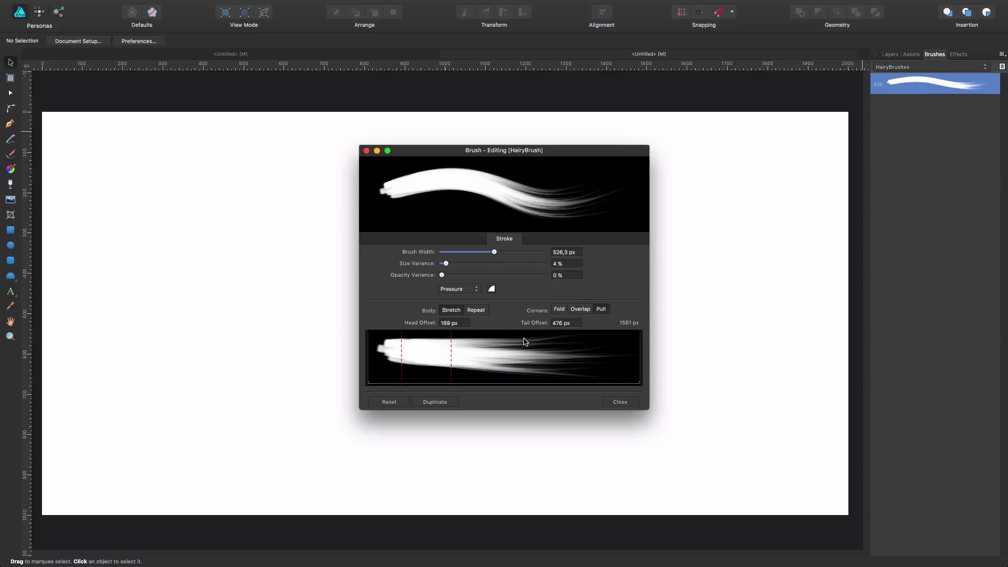
pyautogui.click(477, 311)
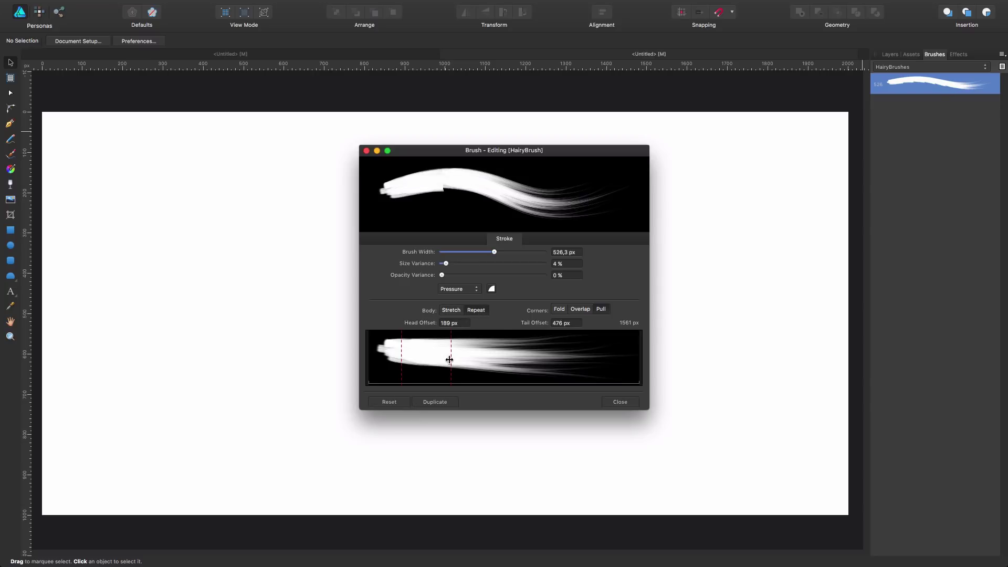
pyautogui.moveTo(451, 357); pyautogui.dragTo(650, 361)
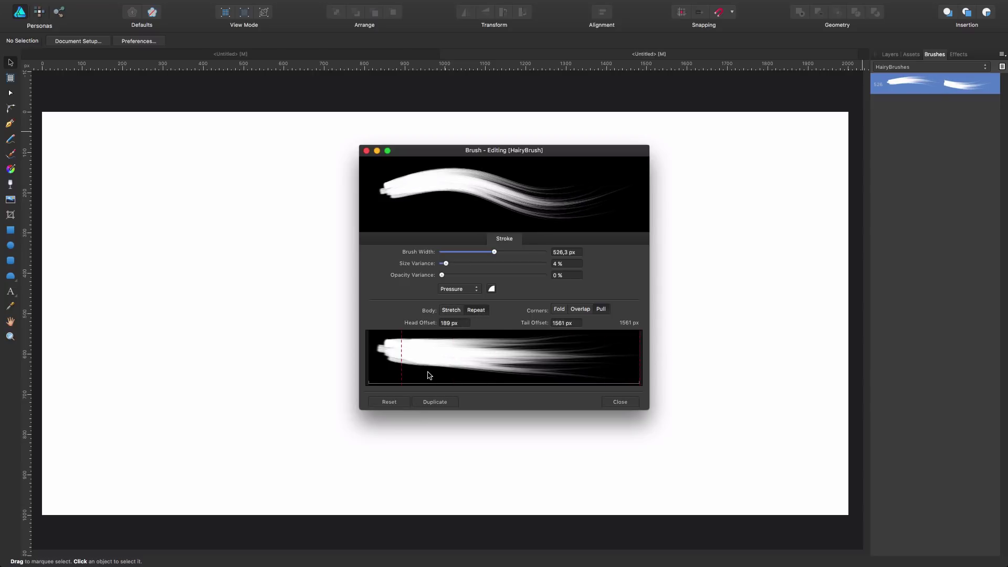
pyautogui.moveTo(402, 367); pyautogui.dragTo(361, 365)
pyautogui.click(615, 402)
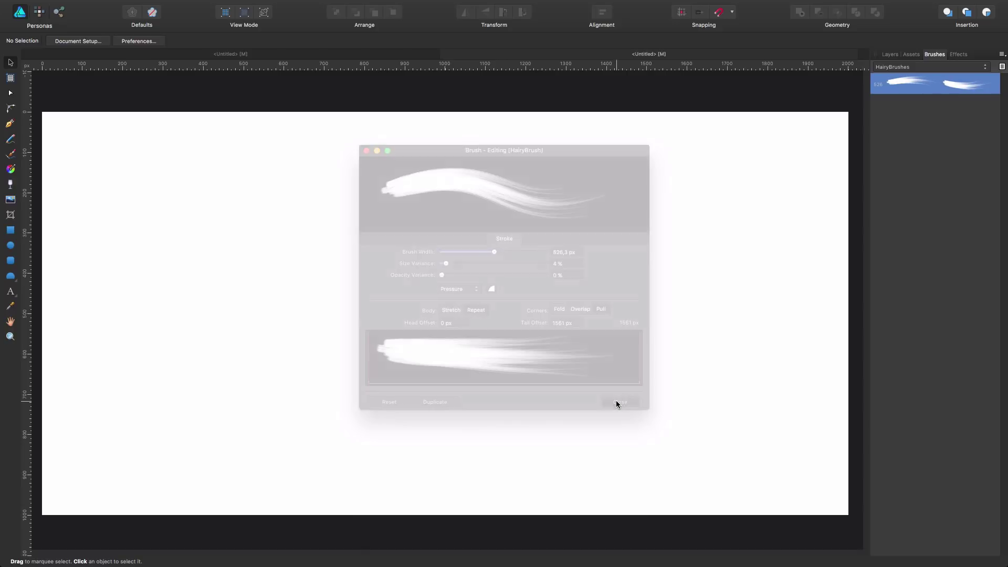
# Step: Paint three rows of hair strokes sloping down across the page with the brush reduced to 143.4 px wide
pyautogui.press('b')
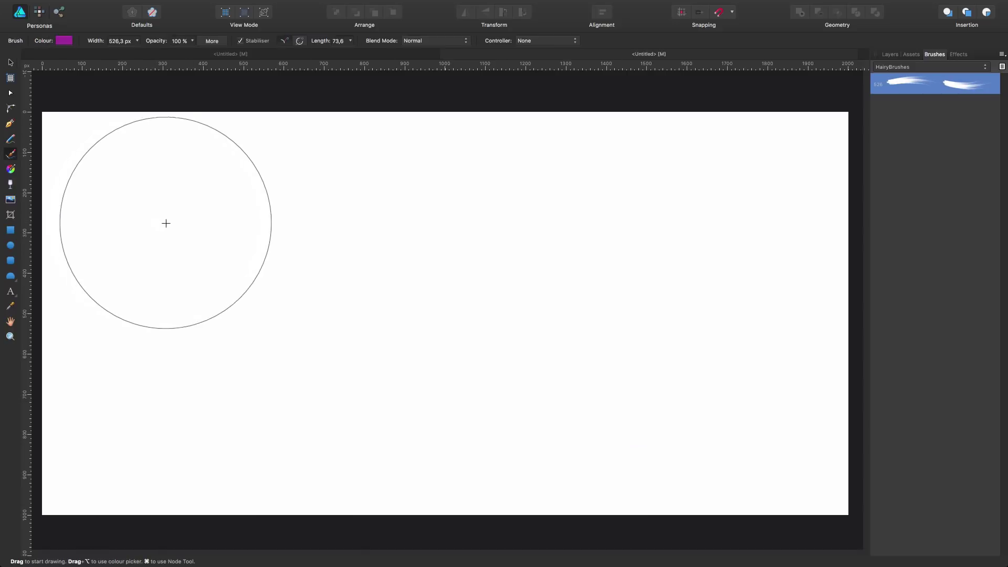
pyautogui.press('[')
pyautogui.press('[')
pyautogui.press('[')
pyautogui.press('[')
pyautogui.press('[')
pyautogui.press('[')
pyautogui.press('[')
pyautogui.press('[')
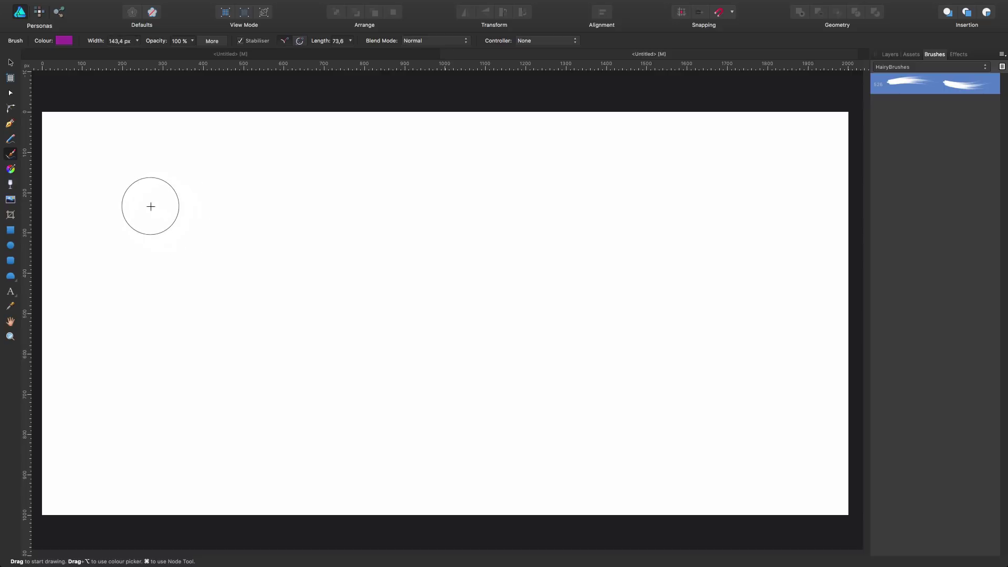
pyautogui.moveTo(110, 181); pyautogui.dragTo(373, 264)
pyautogui.moveTo(339, 245); pyautogui.dragTo(598, 296)
pyautogui.moveTo(575, 284); pyautogui.dragTo(787, 336)
pyautogui.moveTo(84, 216); pyautogui.dragTo(310, 299)
pyautogui.moveTo(306, 281)
pyautogui.mouseDown()
pyautogui.moveTo(394, 315)
pyautogui.moveTo(541, 348)
pyautogui.mouseUp()
pyautogui.moveTo(530, 340); pyautogui.dragTo(730, 407)
pyautogui.moveTo(84, 260); pyautogui.dragTo(258, 341)
pyautogui.moveTo(286, 325); pyautogui.dragTo(462, 389)
pyautogui.moveTo(491, 383); pyautogui.dragTo(672, 447)
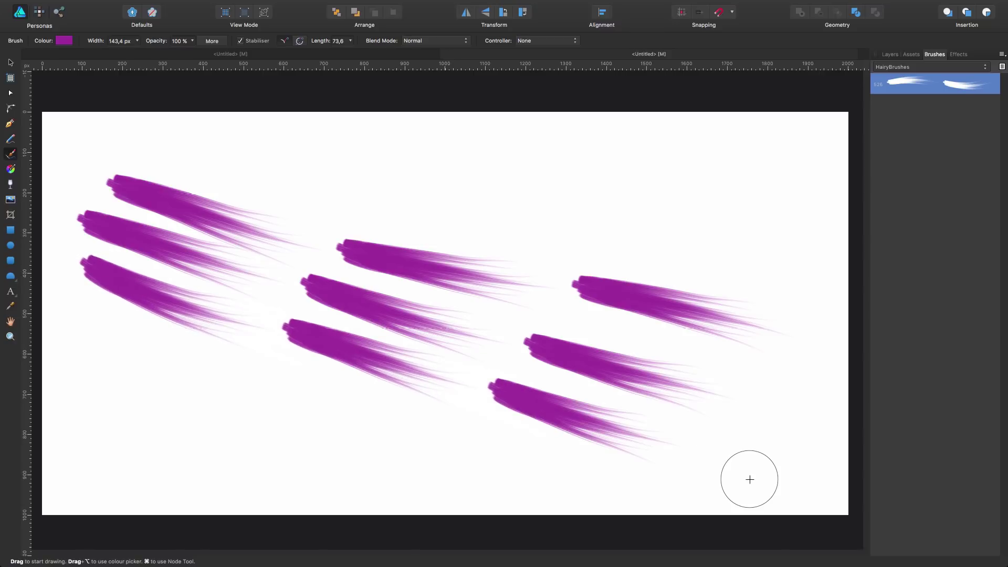
# Step: Reopen HairyBrush for editing, set its body to Stretch and close the editor
pyautogui.doubleClick(984, 100)
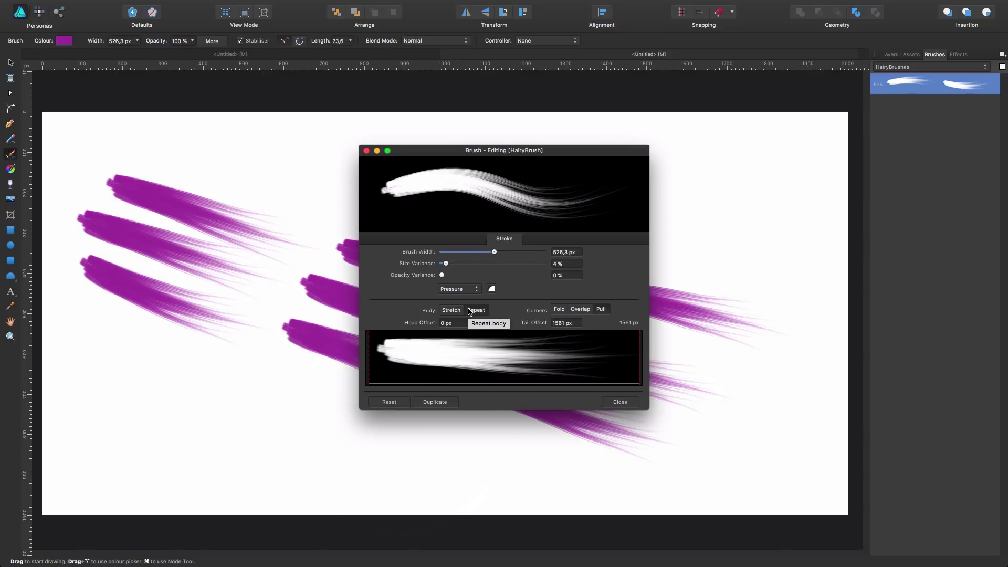
pyautogui.click(451, 310)
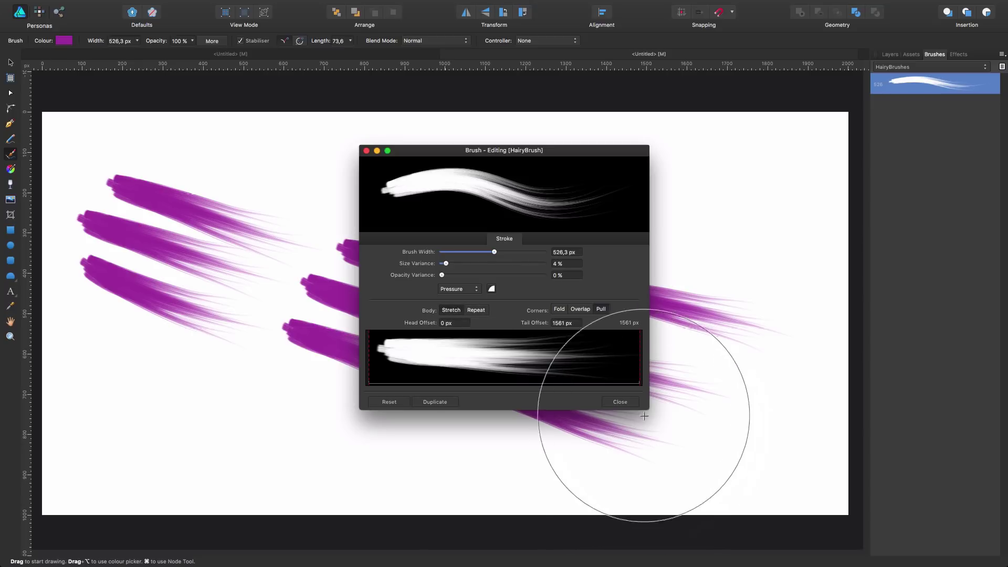
pyautogui.click(620, 402)
# Step: Paint one long stroke above the three rows with the brush reduced to 88.1 px wide
pyautogui.press('[')
pyautogui.press('[')
pyautogui.press('[')
pyautogui.press('[')
pyautogui.press('[')
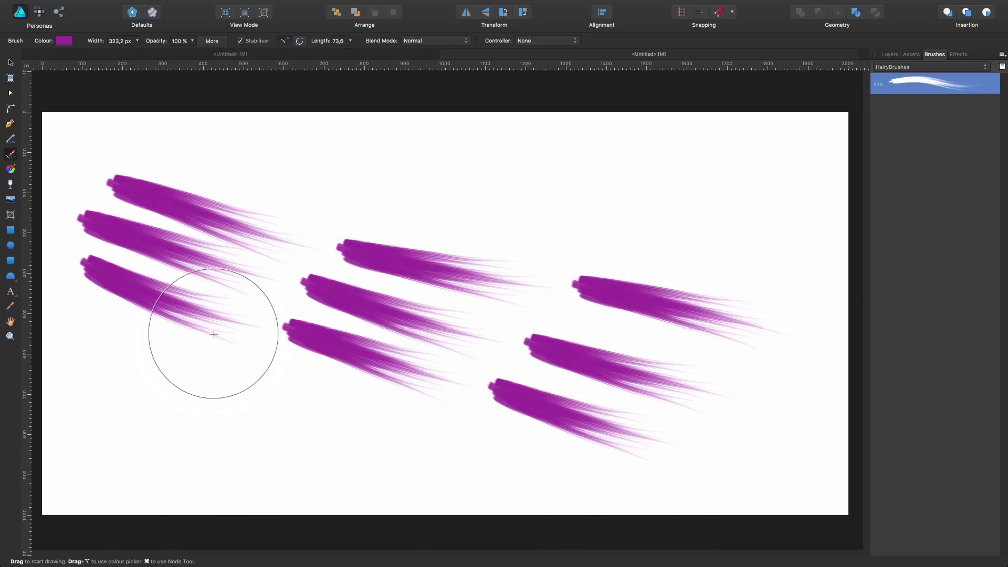
pyautogui.press('[')
pyautogui.press('[')
pyautogui.press('[')
pyautogui.press('[')
pyautogui.press('[')
pyautogui.press('[')
pyautogui.moveTo(186, 150)
pyautogui.mouseDown()
pyautogui.moveTo(617, 217)
pyautogui.moveTo(748, 270)
pyautogui.mouseUp()
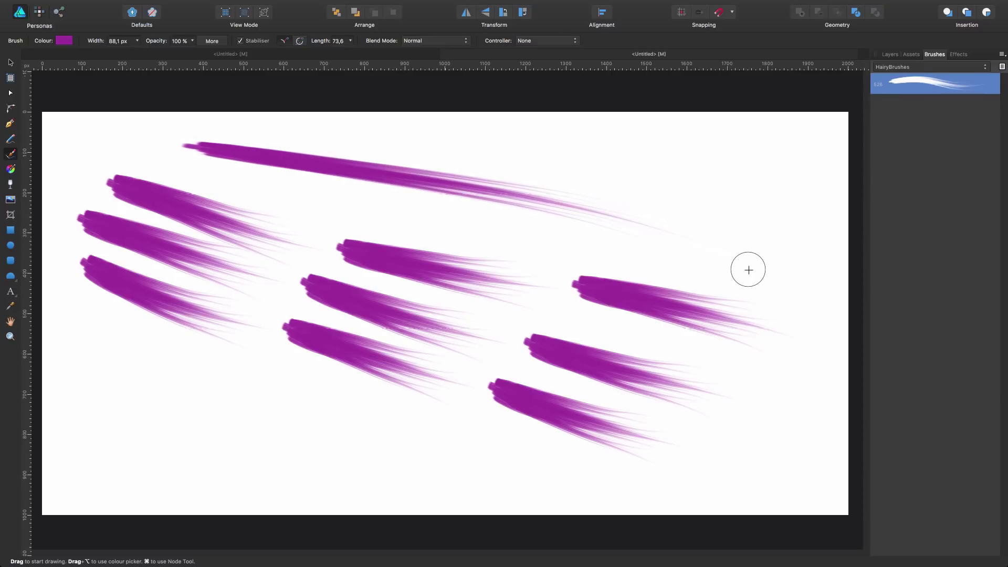
# Step: Export the Brushes 2 category to the Desktop as a brush file named testbundle
pyautogui.press('v')
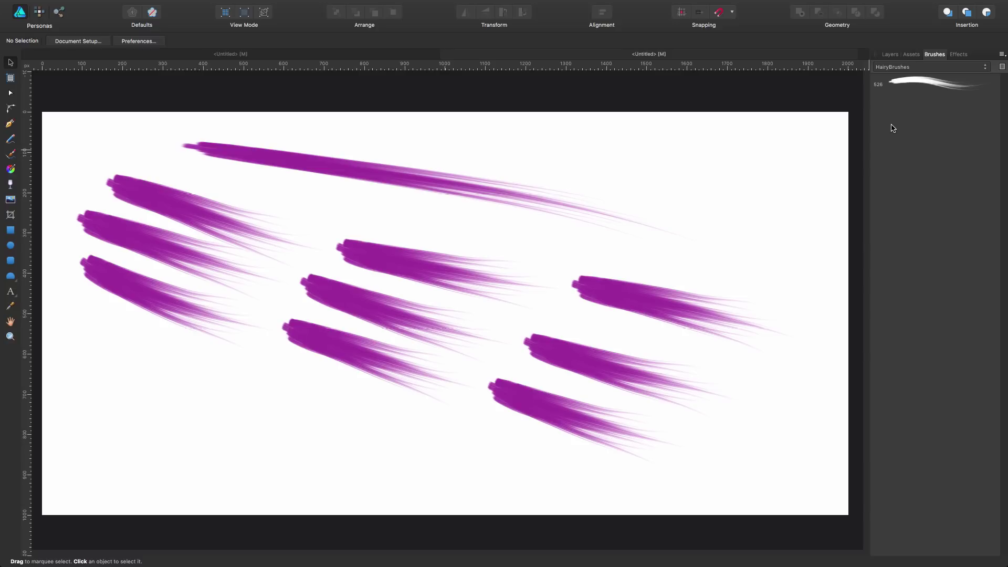
pyautogui.click(932, 68)
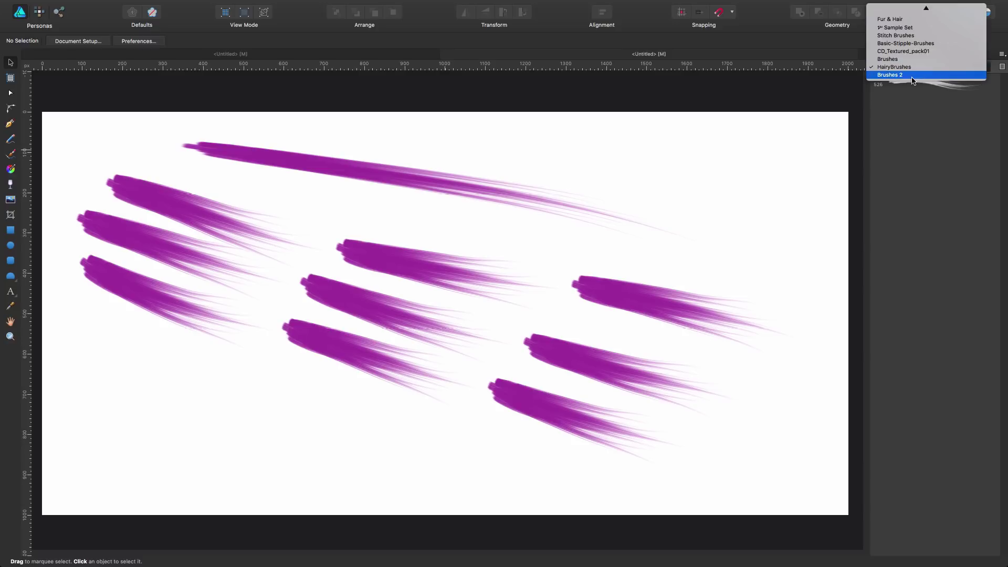
pyautogui.click(912, 77)
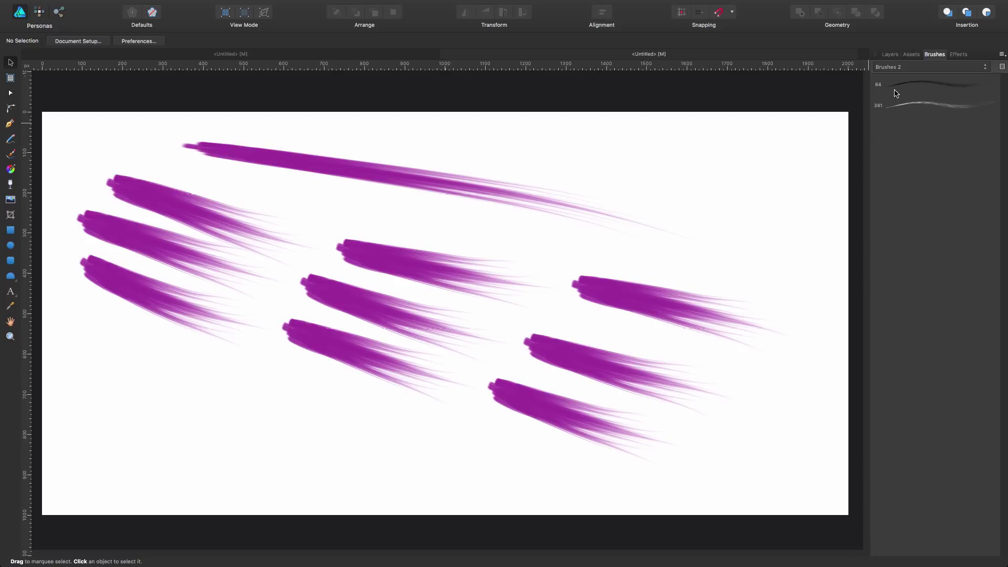
pyautogui.click(1001, 55)
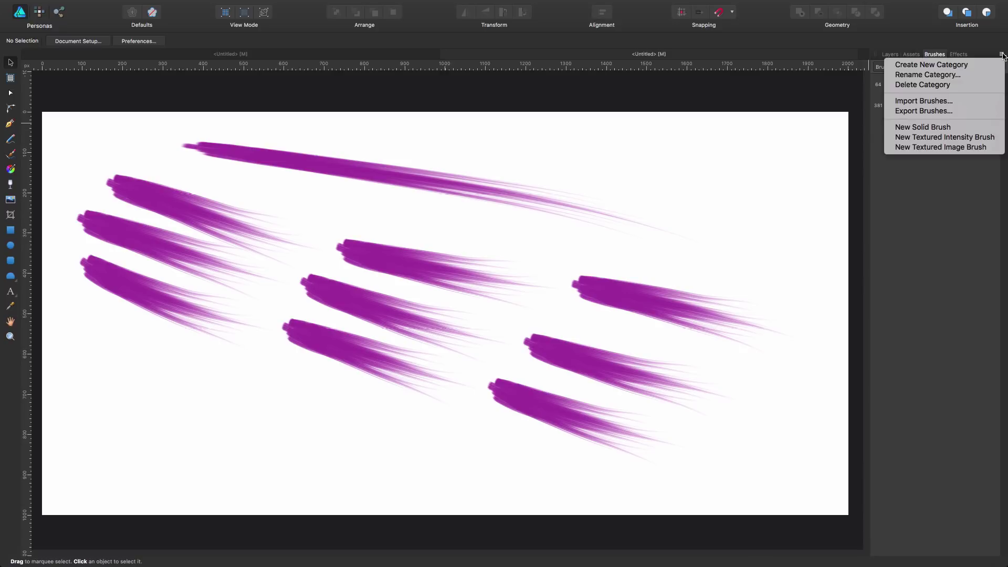
pyautogui.click(922, 111)
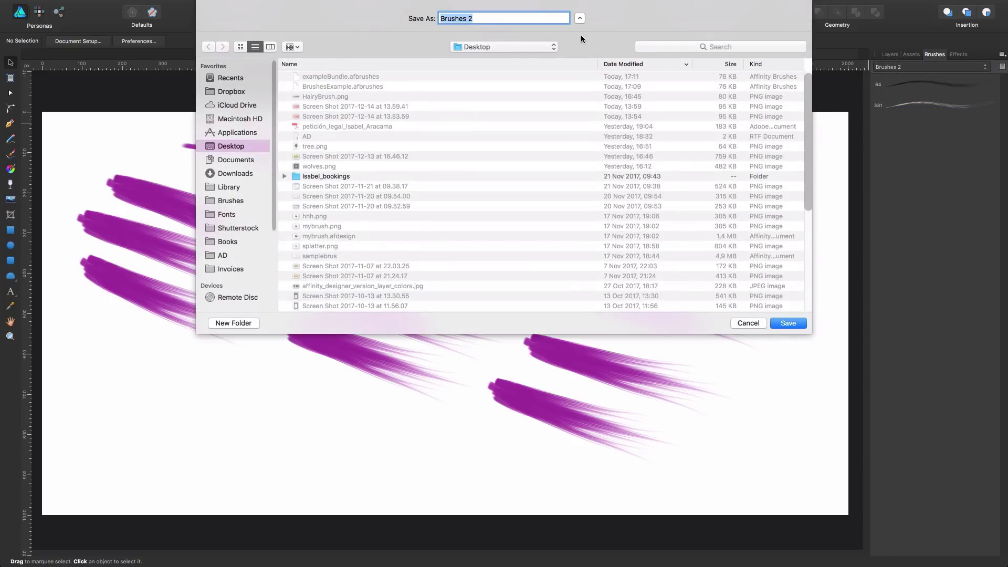
pyautogui.write('testbundle')
pyautogui.press('Return')
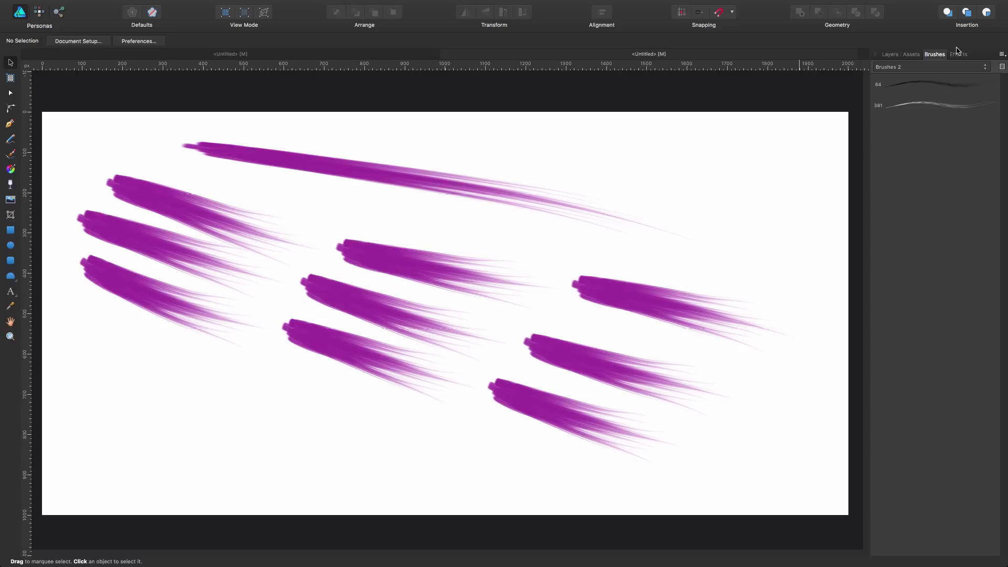
# Step: Import the testbundle.afbrushes file from the Desktop into the brush library
pyautogui.click(1001, 54)
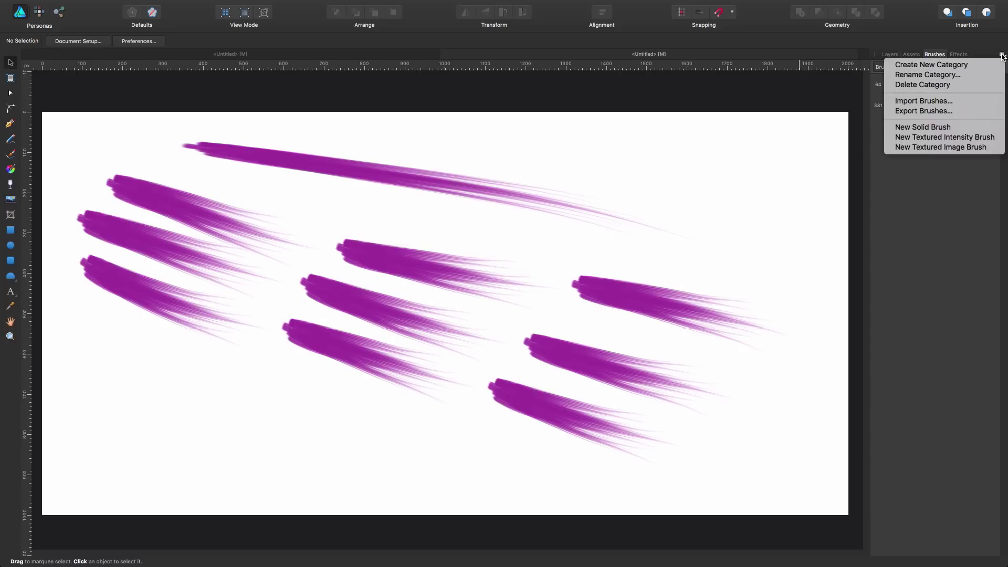
pyautogui.click(902, 105)
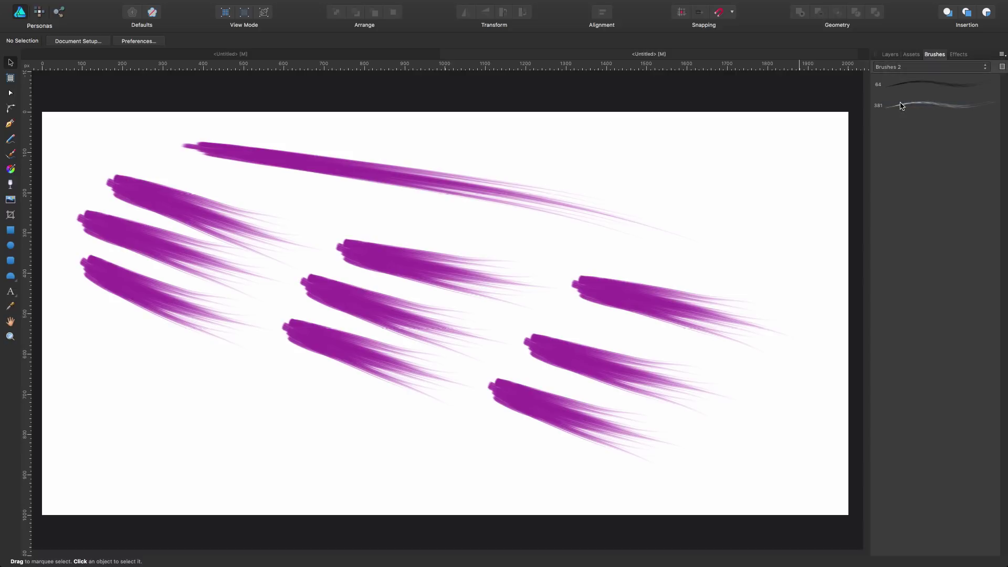
pyautogui.click(404, 40)
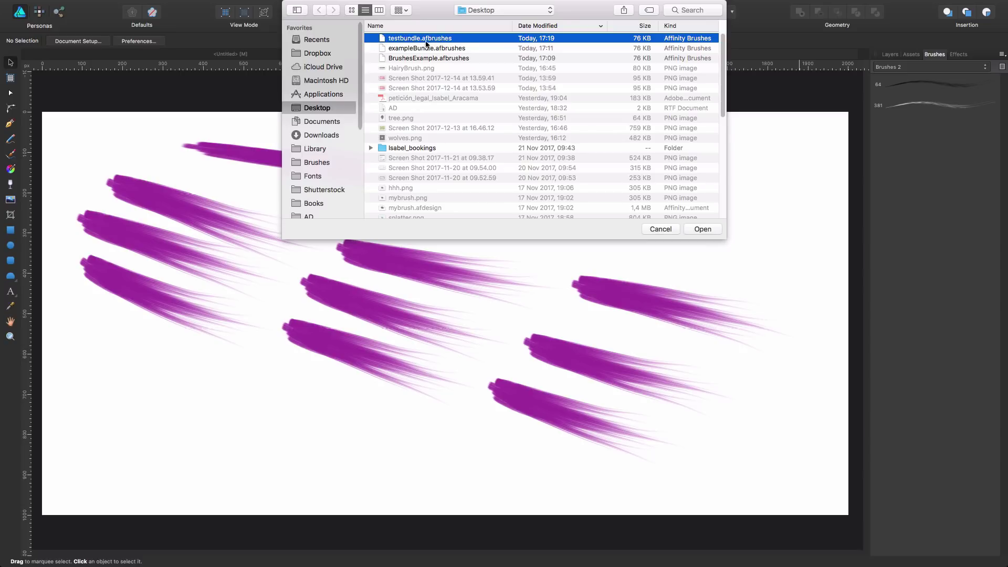
pyautogui.click(704, 229)
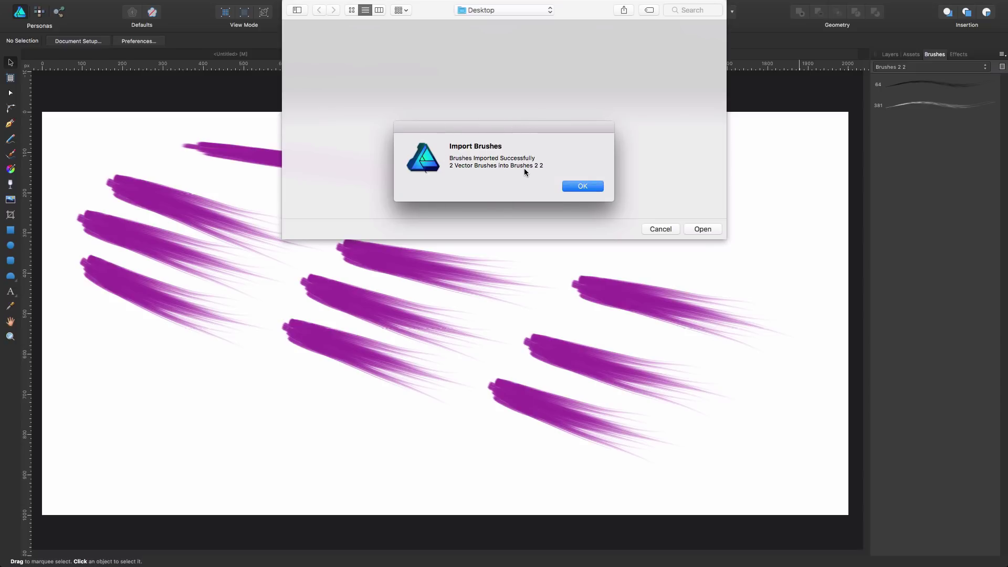
pyautogui.click(583, 187)
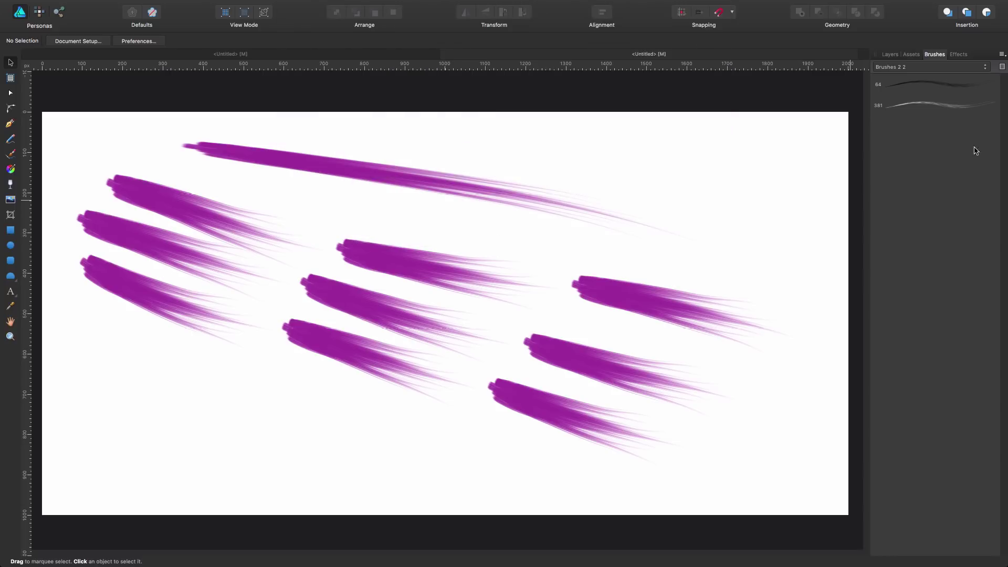
# Step: Compare the original Brushes 2 category with the imported Brushes 2 2 and rename the imported one with a person's first name
pyautogui.click(916, 67)
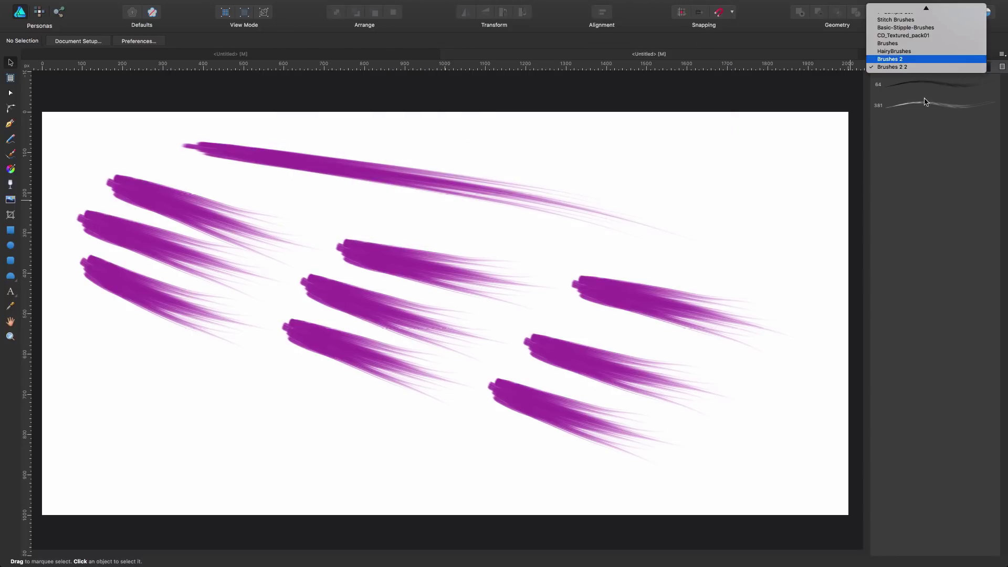
pyautogui.click(916, 59)
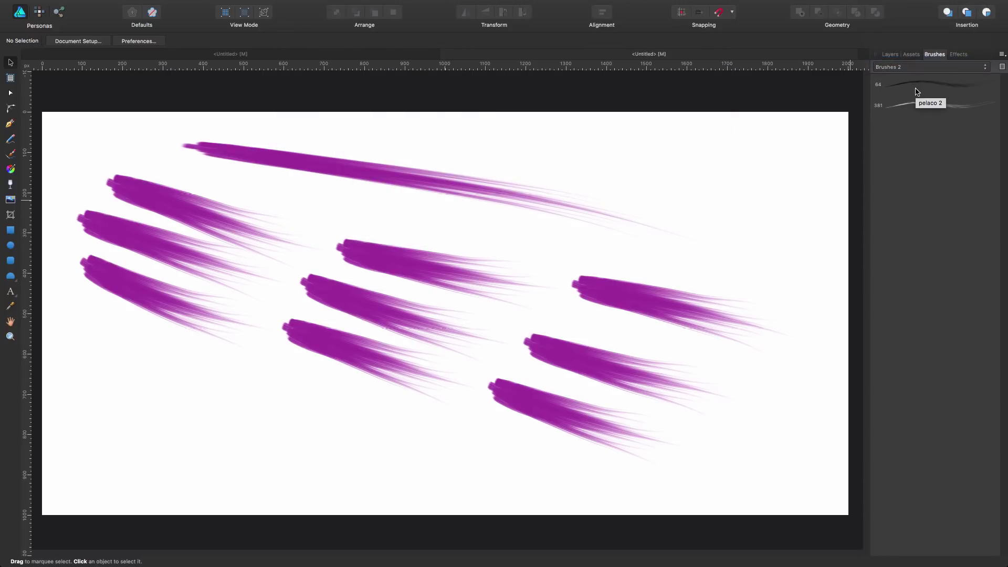
pyautogui.click(931, 67)
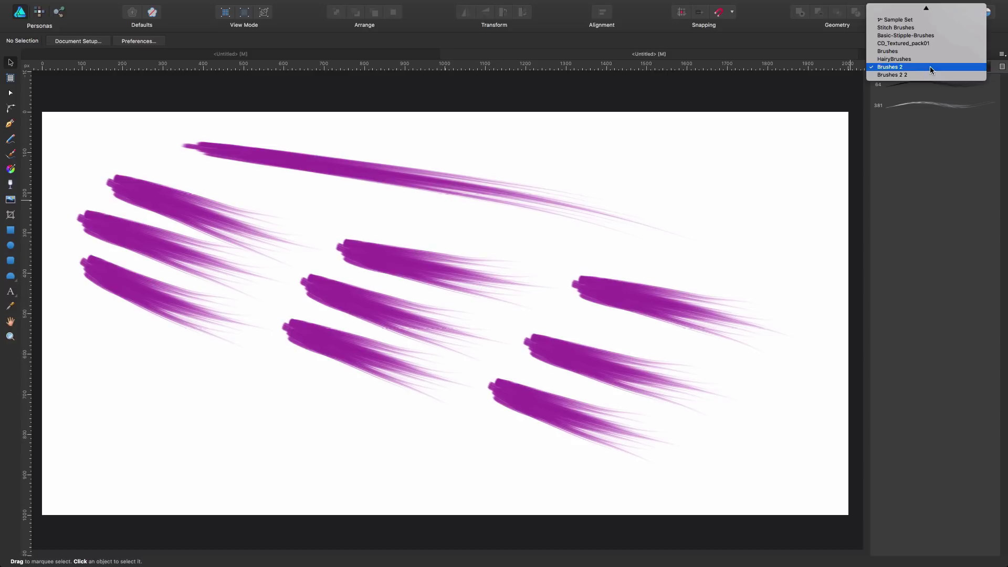
pyautogui.click(898, 78)
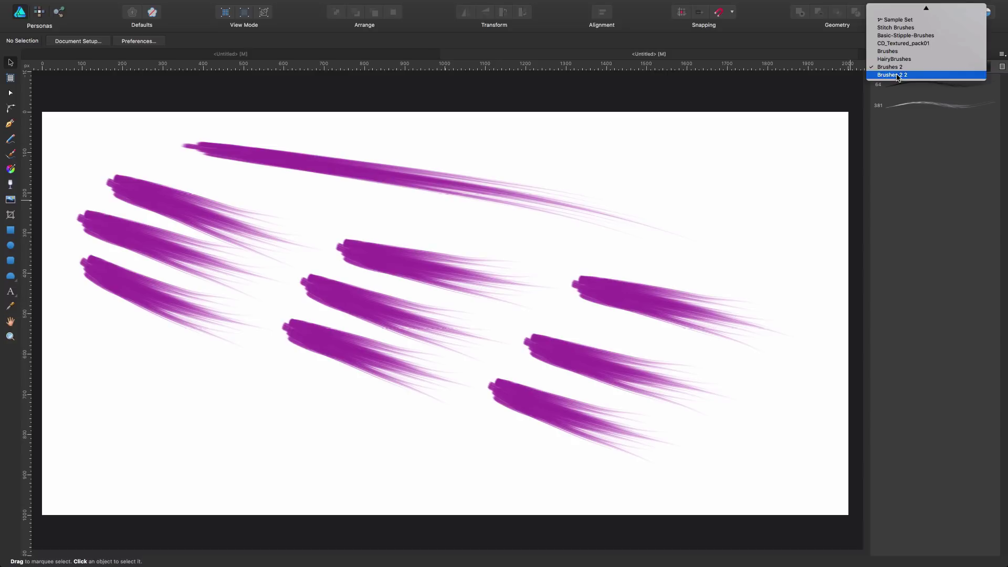
pyautogui.click(1002, 54)
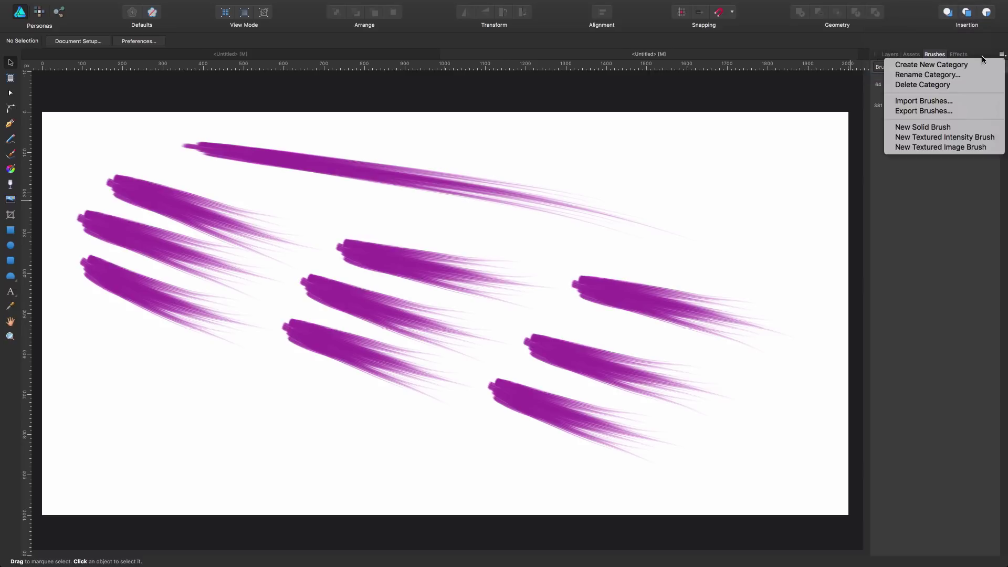
pyautogui.click(945, 75)
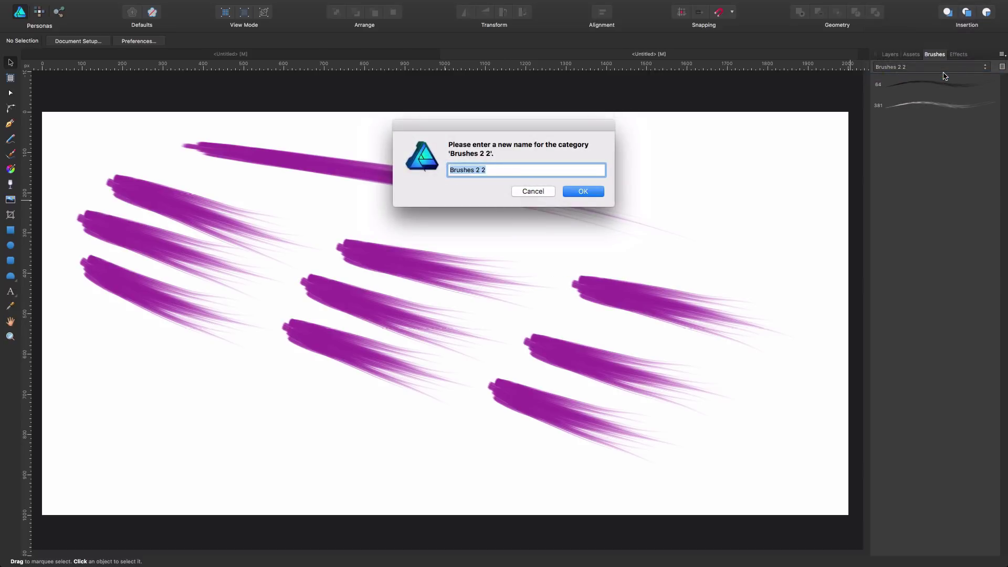
pyautogui.write('isabel')
pyautogui.press('Return')
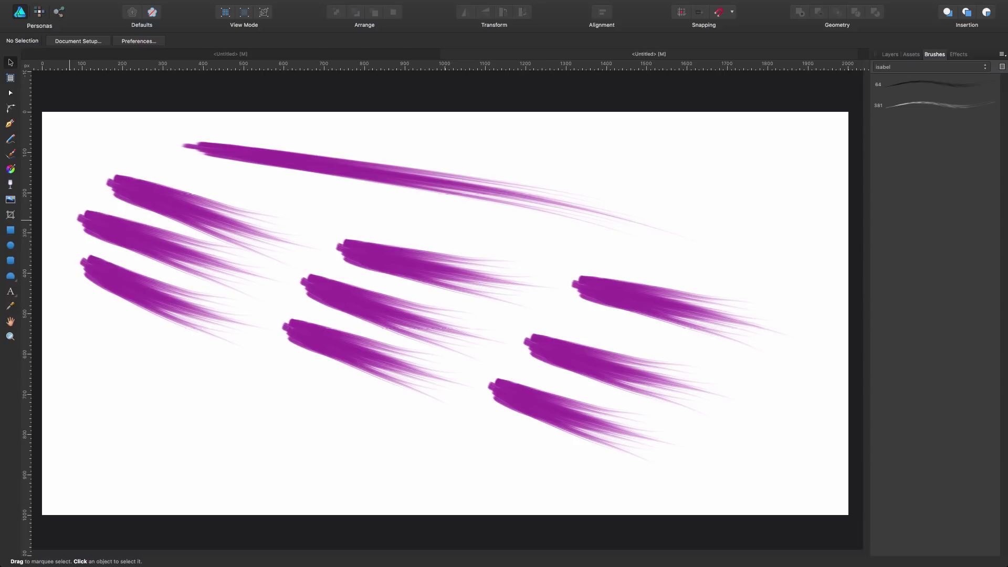
# Step: Import testbundle.afbrushes a second time by dropping the file straight into the brush library
pyautogui.moveTo(453, 306); pyautogui.dragTo(483, 294)
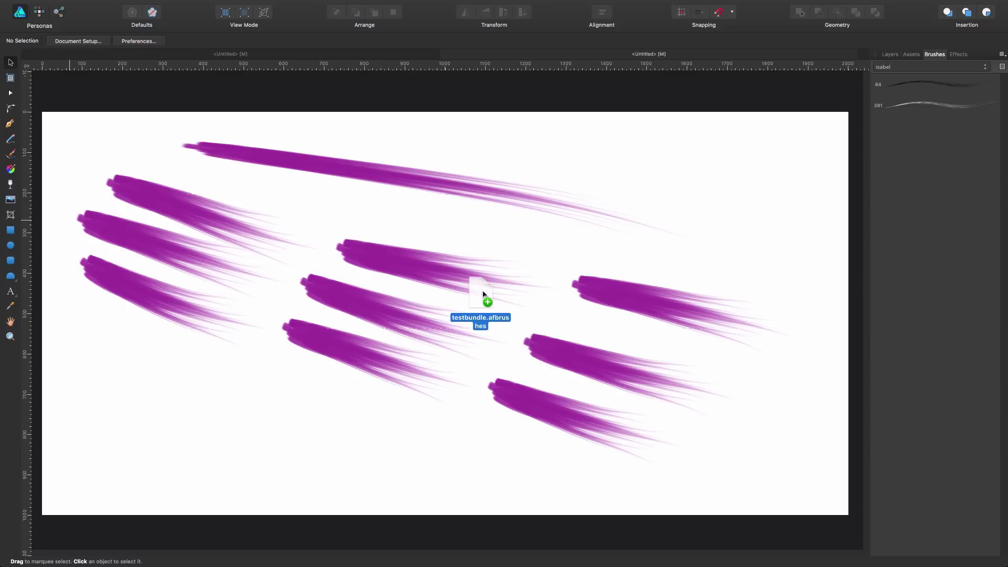
pyautogui.moveTo(483, 294); pyautogui.dragTo(479, 219)
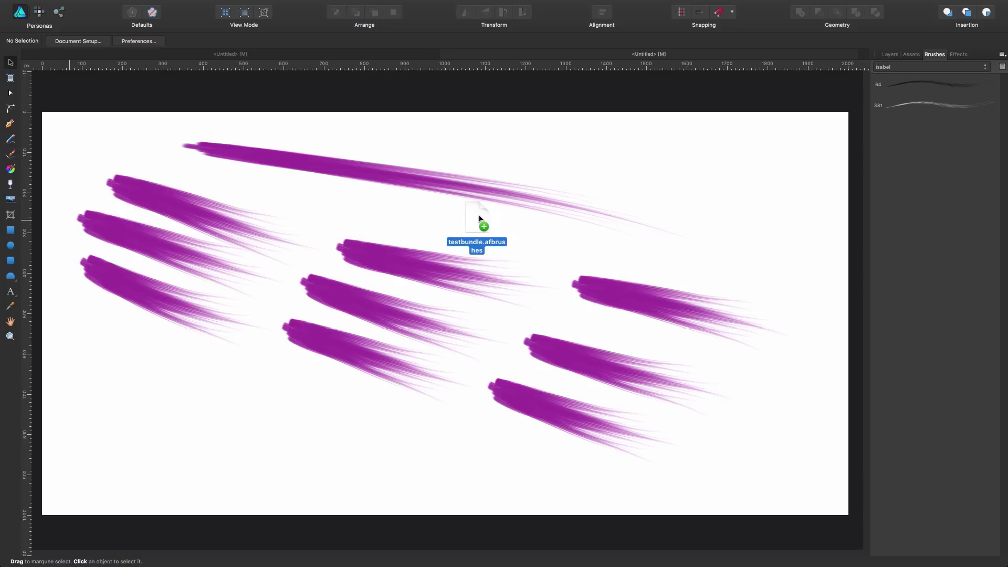
pyautogui.moveTo(479, 219); pyautogui.dragTo(914, 171)
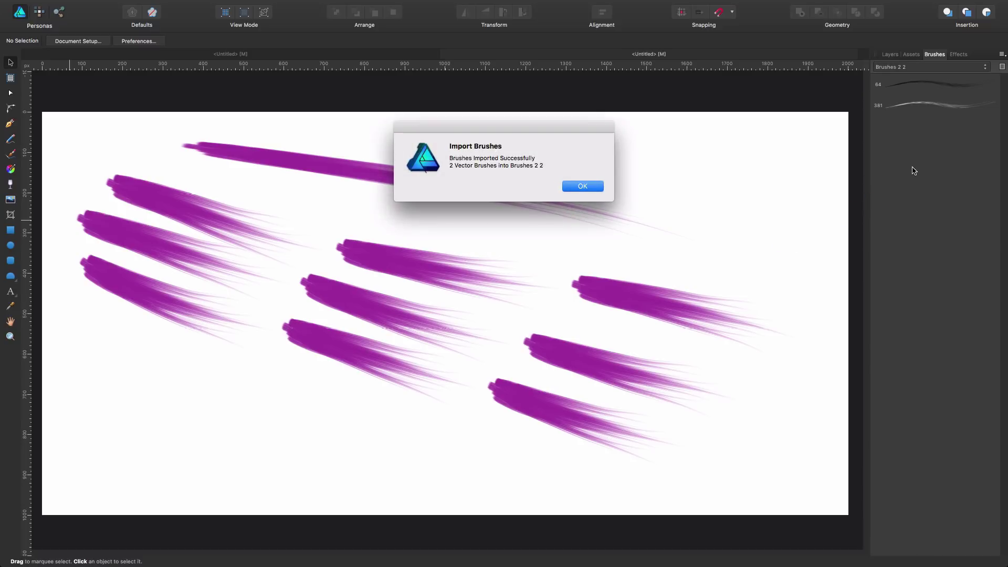
pyautogui.click(588, 186)
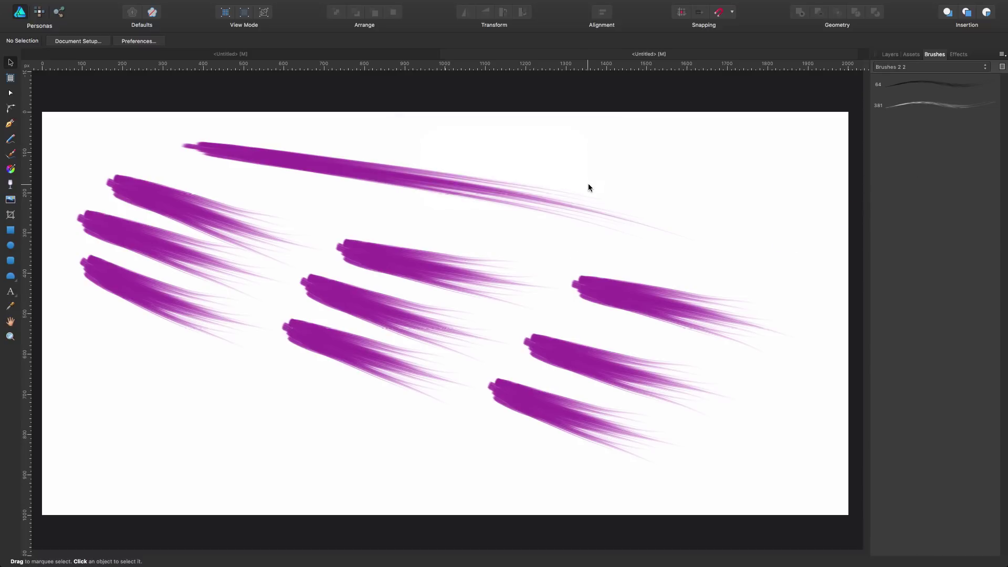
# Step: Display the renamed category's brushes and return to the Brushes 2 2 category to compare the two imports
pyautogui.click(952, 67)
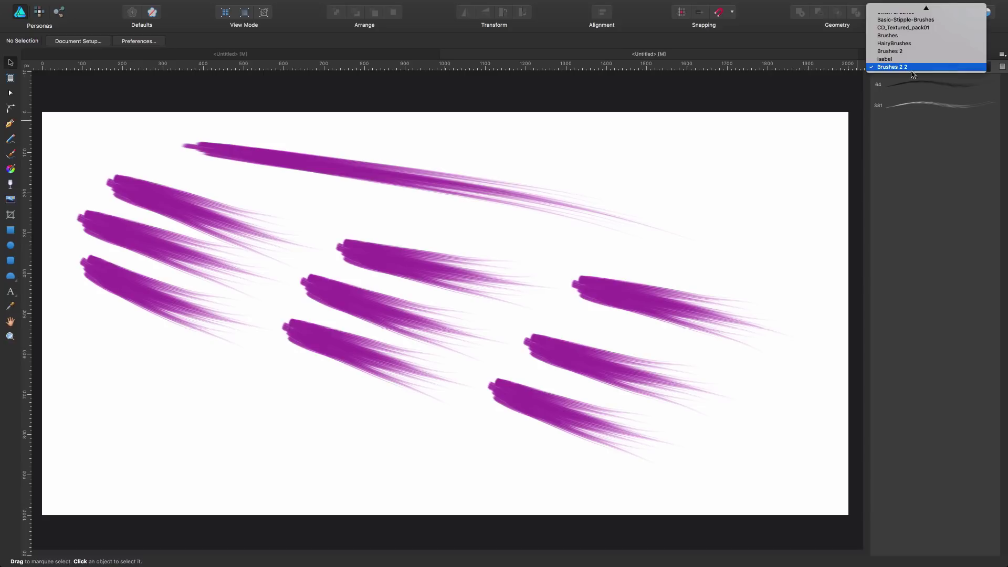
pyautogui.click(888, 59)
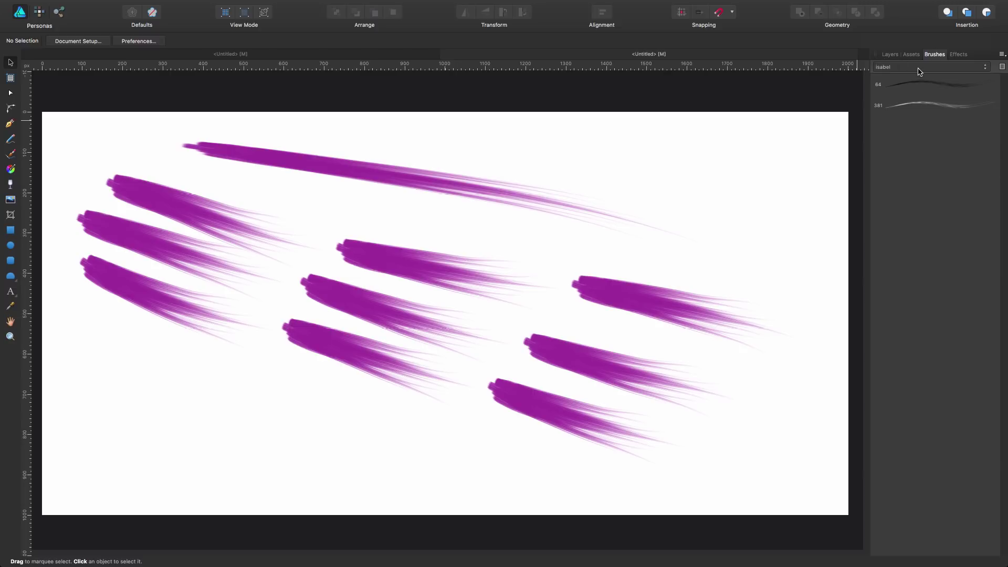
pyautogui.click(919, 71)
pyautogui.click(921, 71)
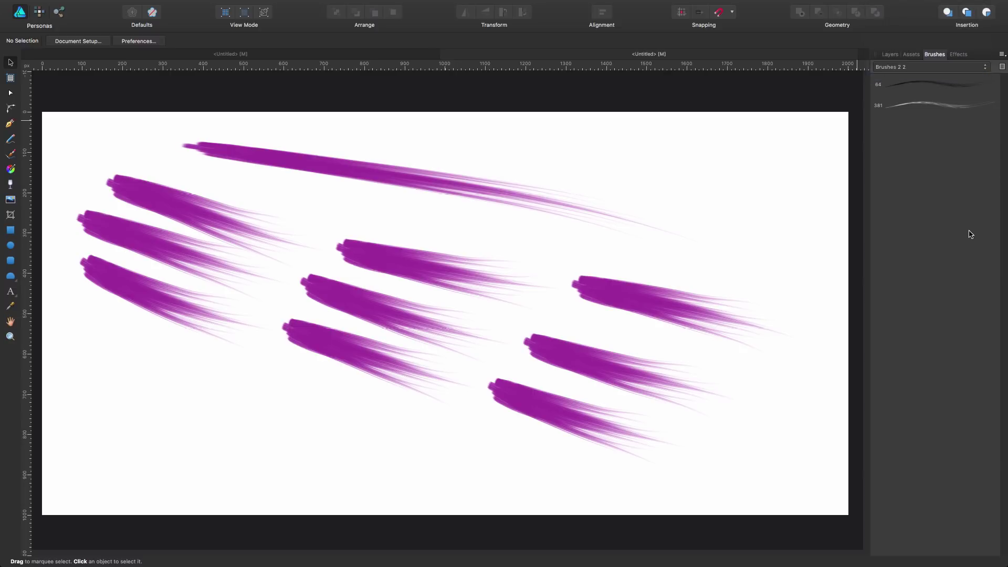